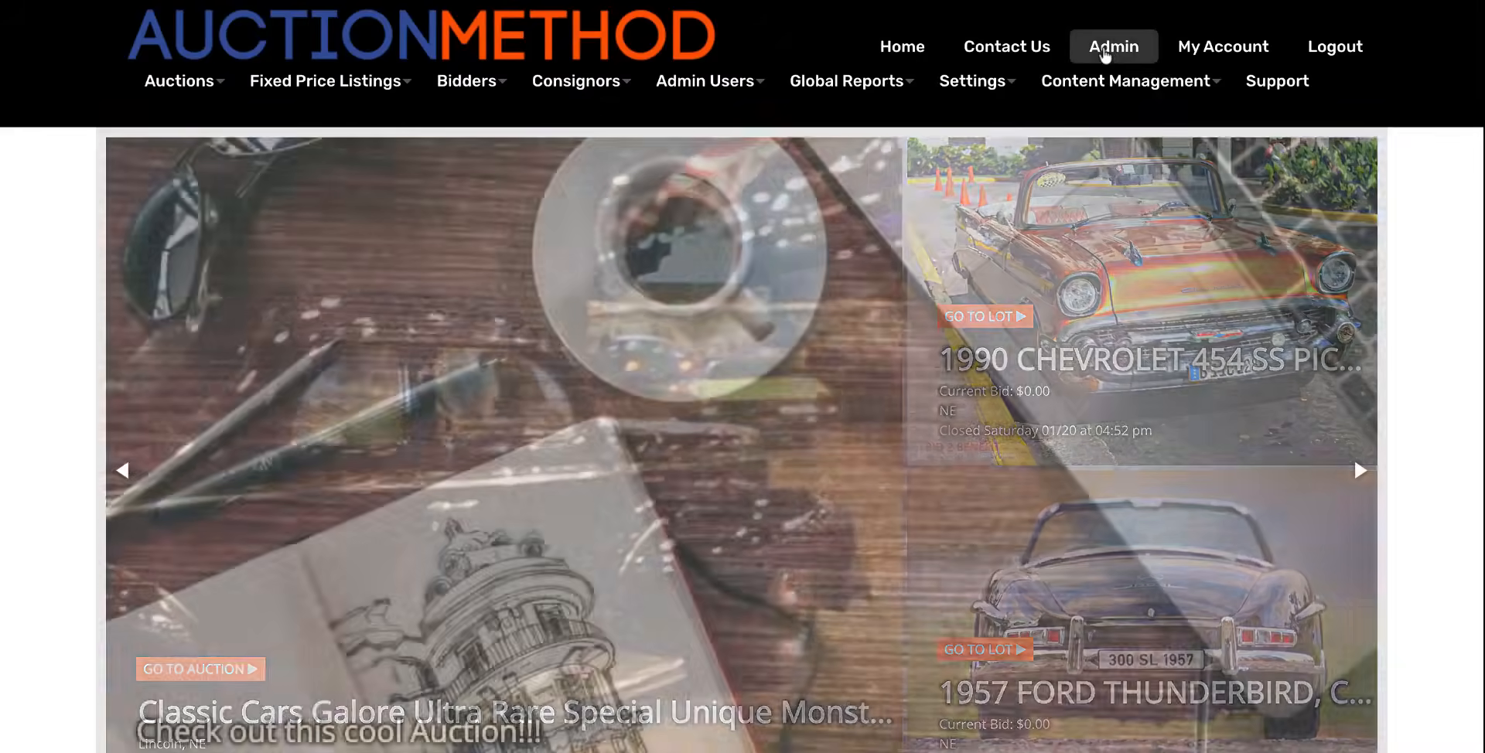
Open the admin auctions list and open the Consignor Demo auction for editing.
left_click(1105, 53)
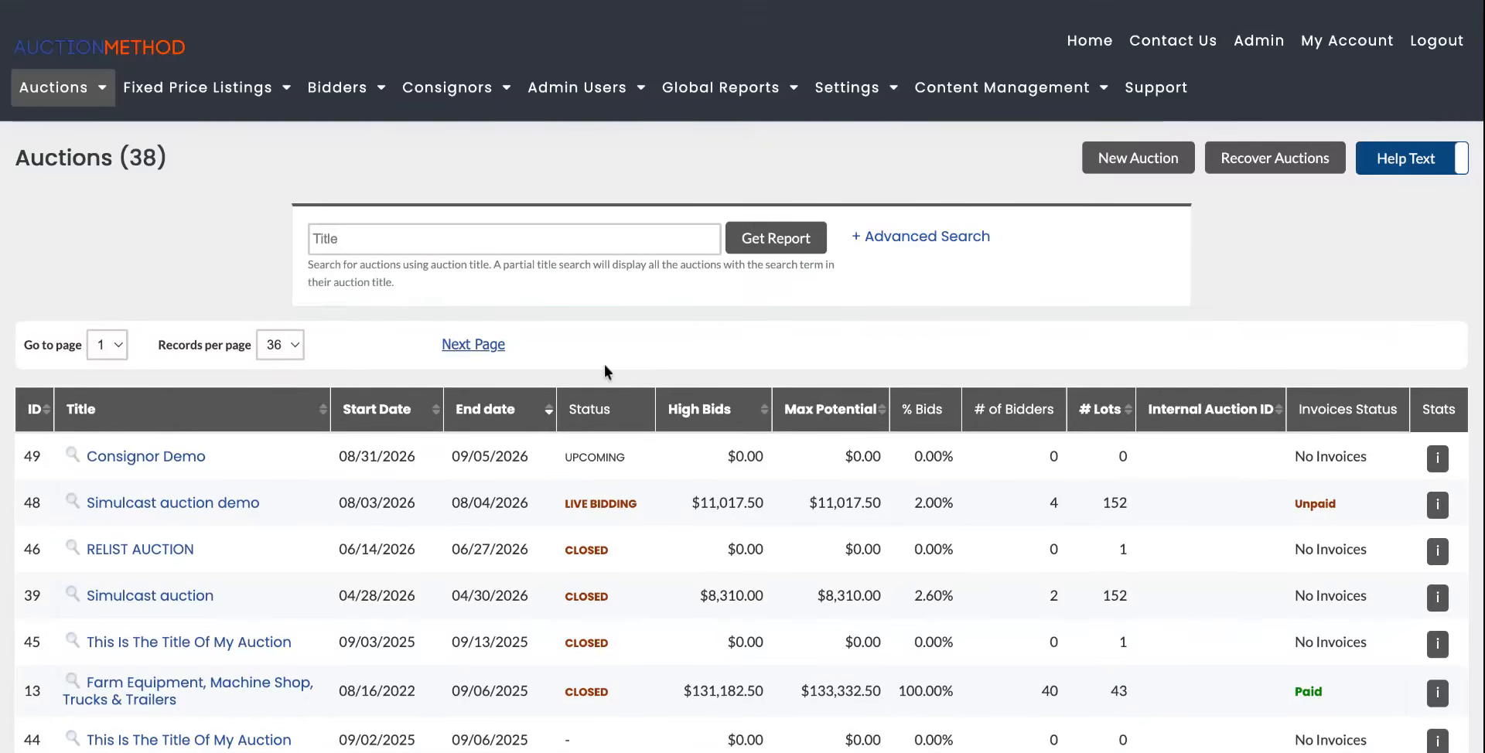
scroll(605, 364, "down", 4)
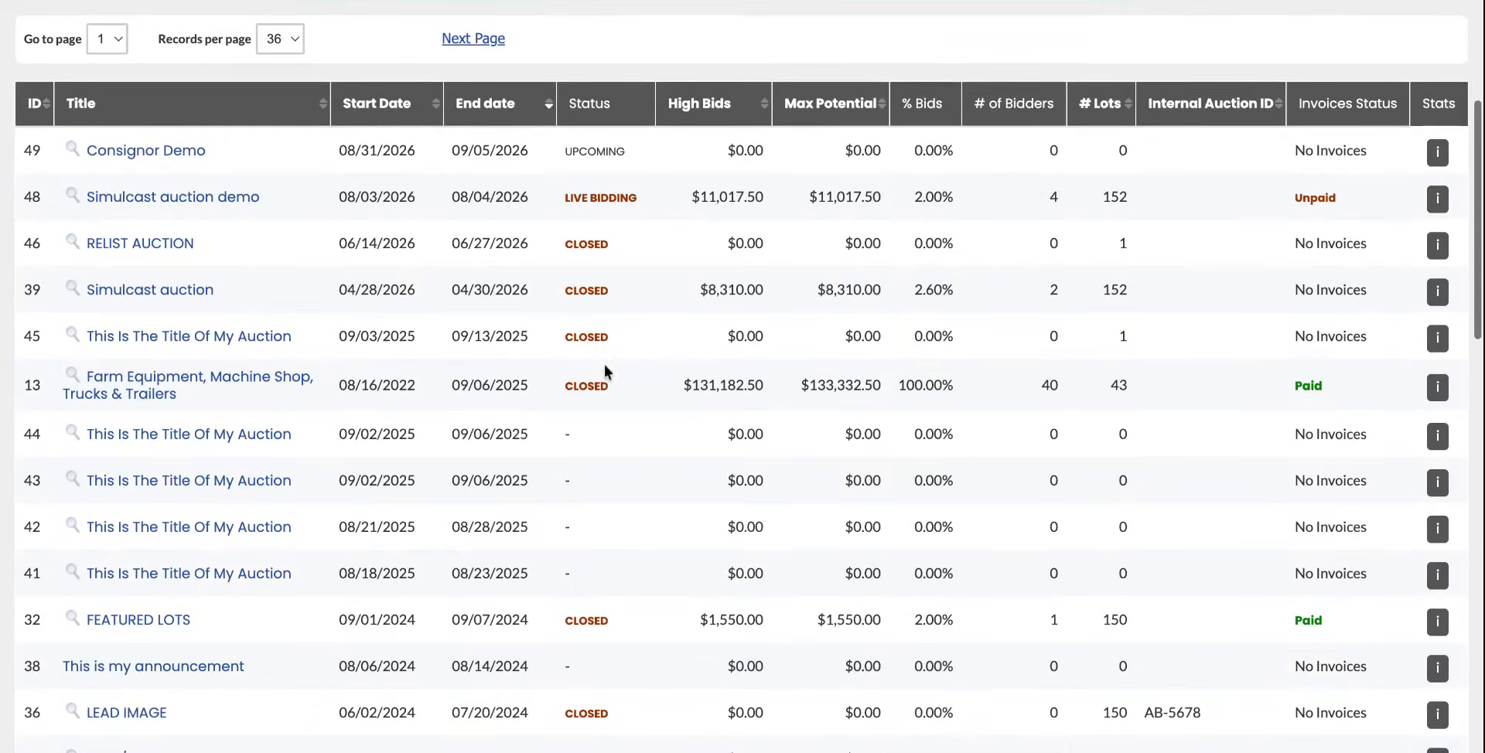
left_click(139, 151)
scroll(490, 359, "down", 2)
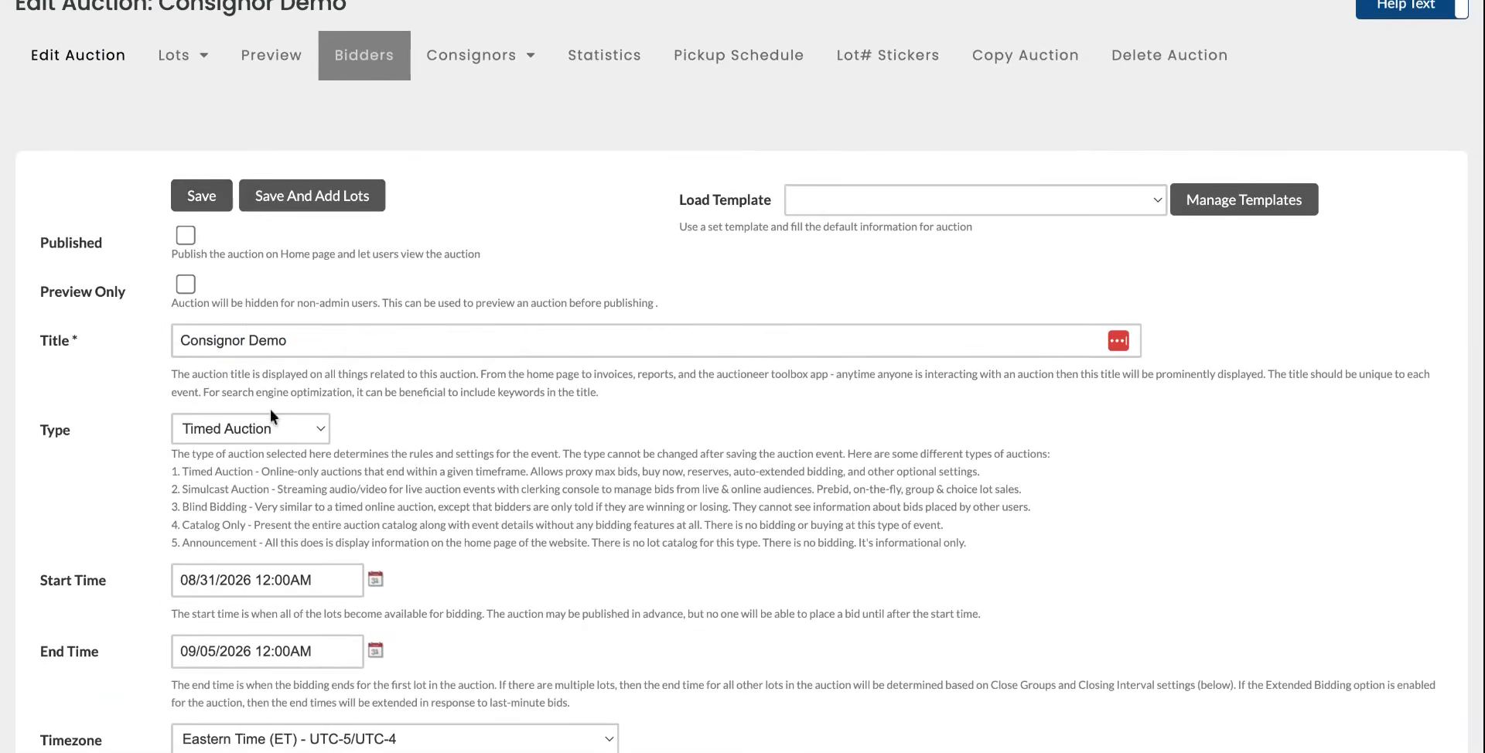
Publish the auction, set Data Entry to Data Entry-Web Based, and save it to continue adding lots.
left_click(186, 236)
scroll(444, 419, "down", 10)
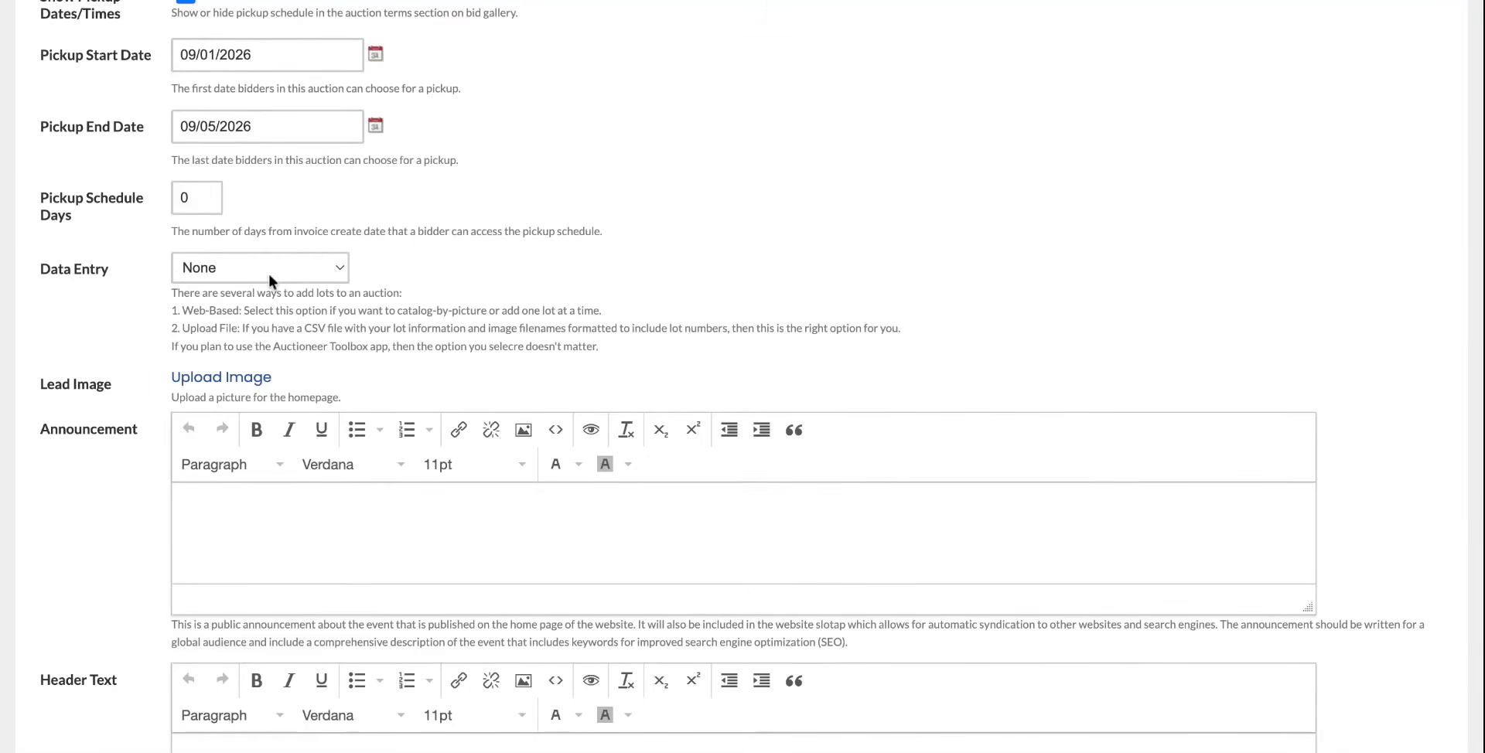
left_click(233, 301)
scroll(308, 285, "up", 3)
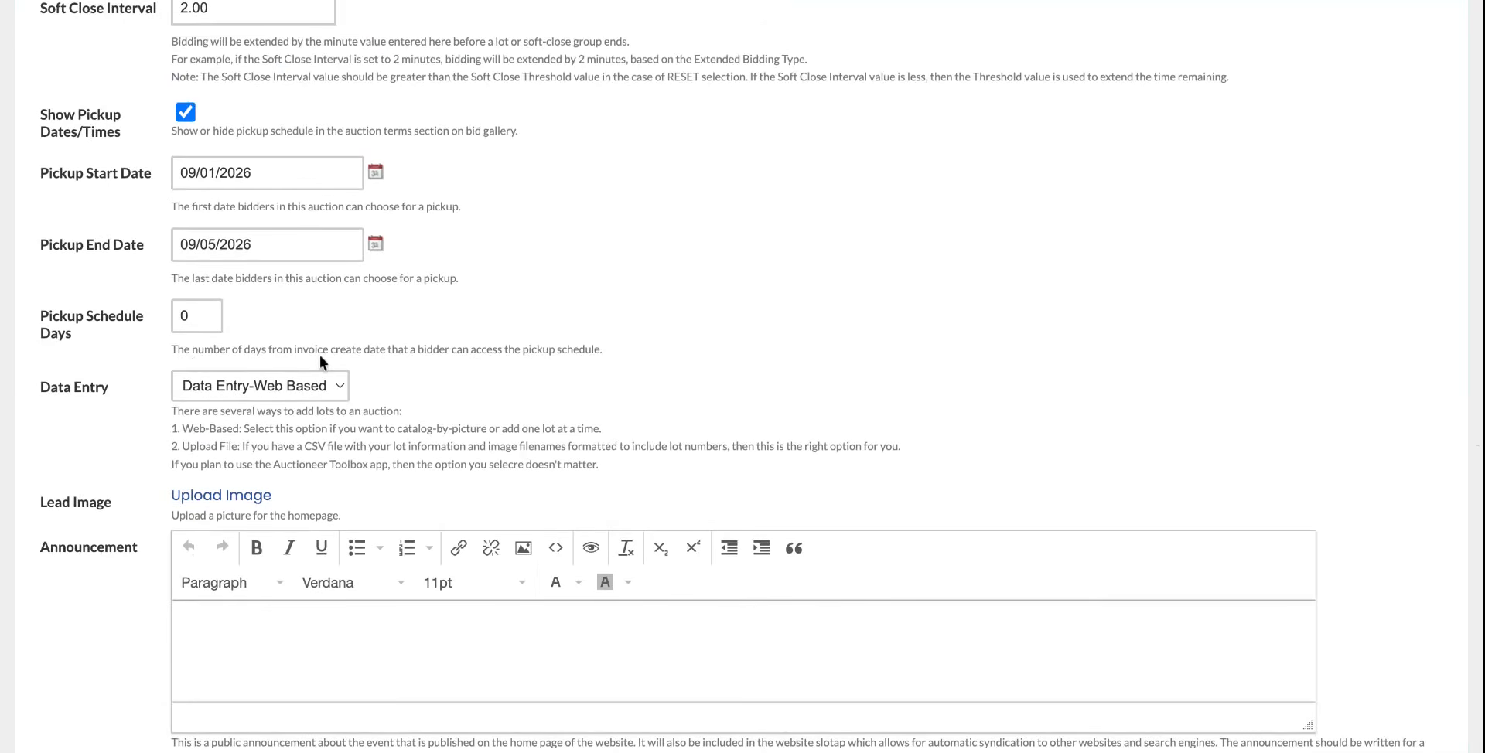
scroll(322, 361, "up", 15)
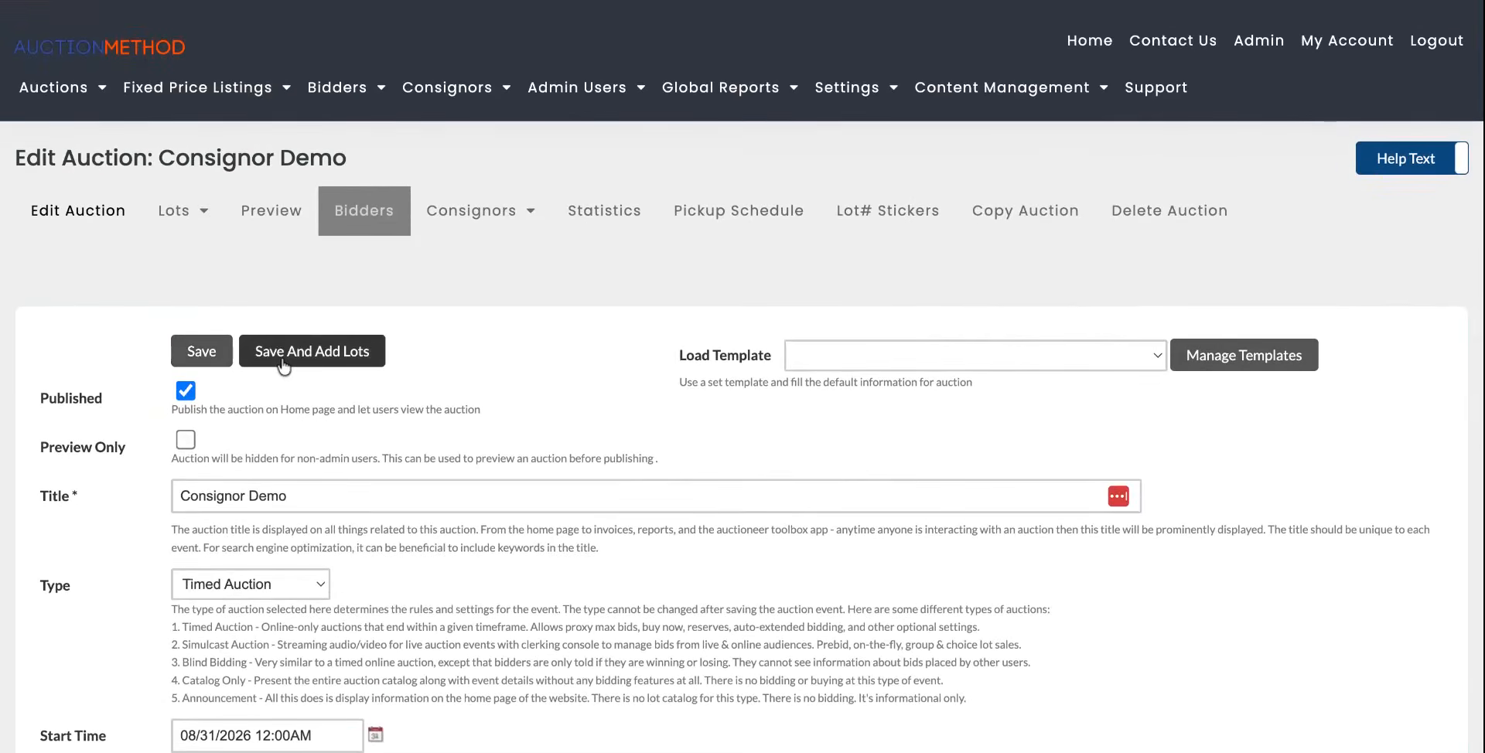
left_click(283, 364)
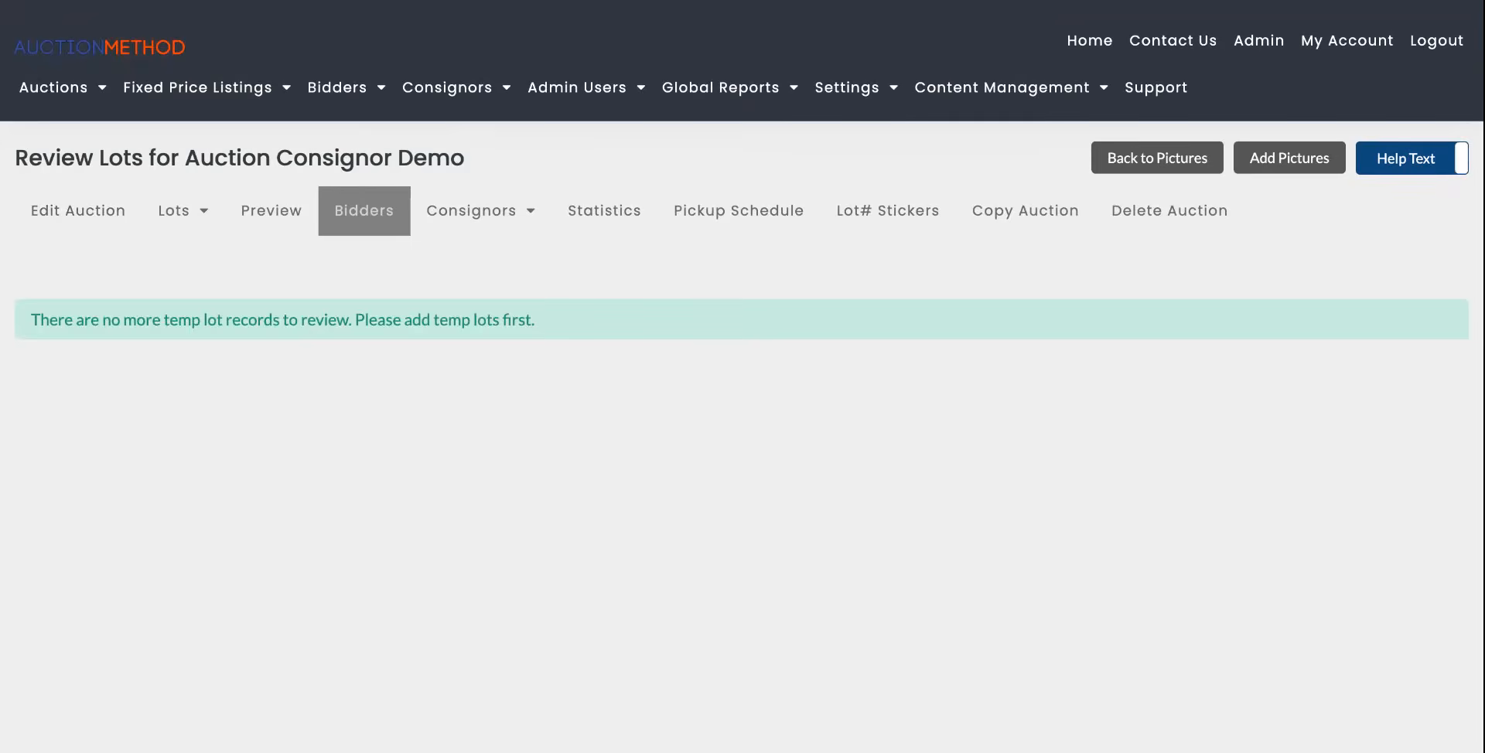
Upload five lot pictures with the image upload tool and open the uploaded pictures for review.
scroll(1244, 96, "down", 1)
left_click(1260, 80)
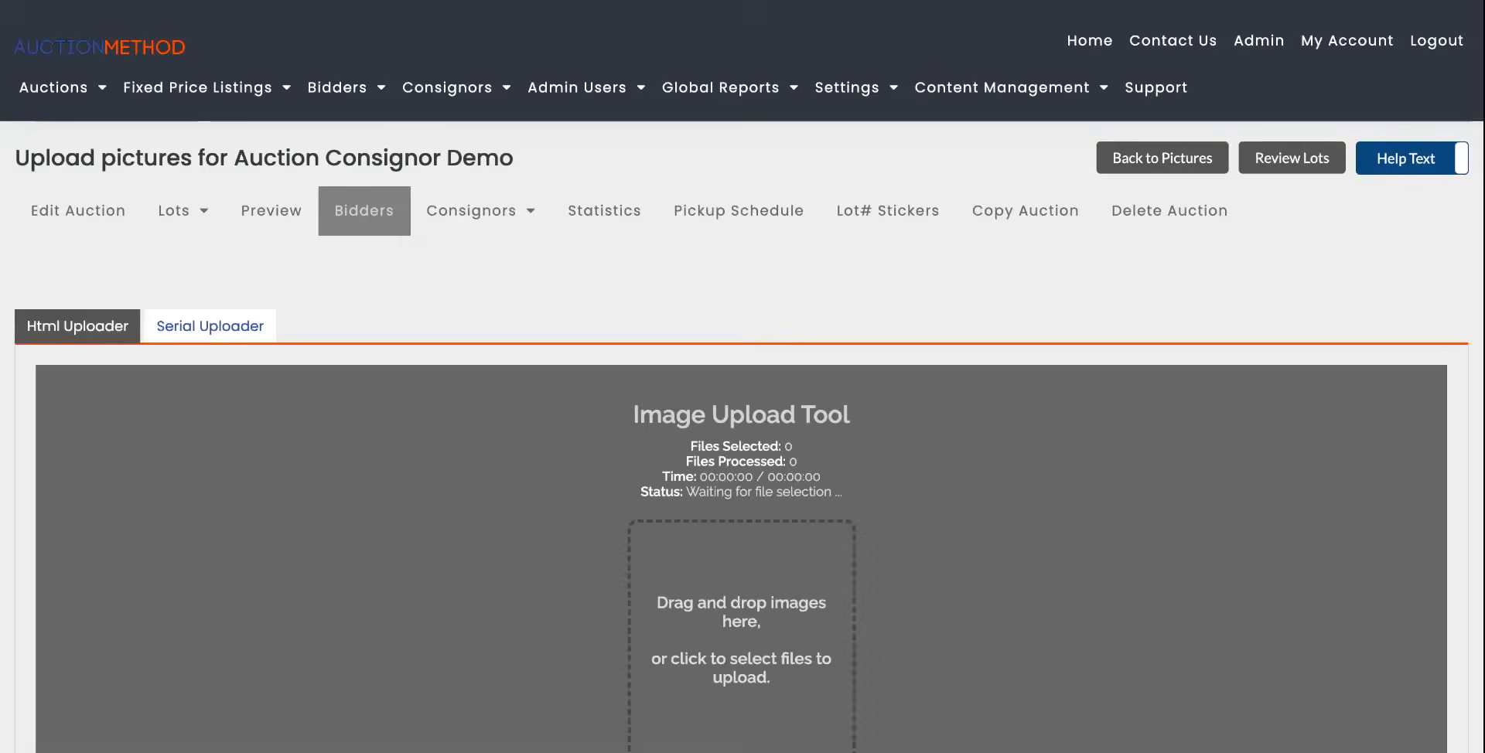
scroll(913, 382, "down", 3)
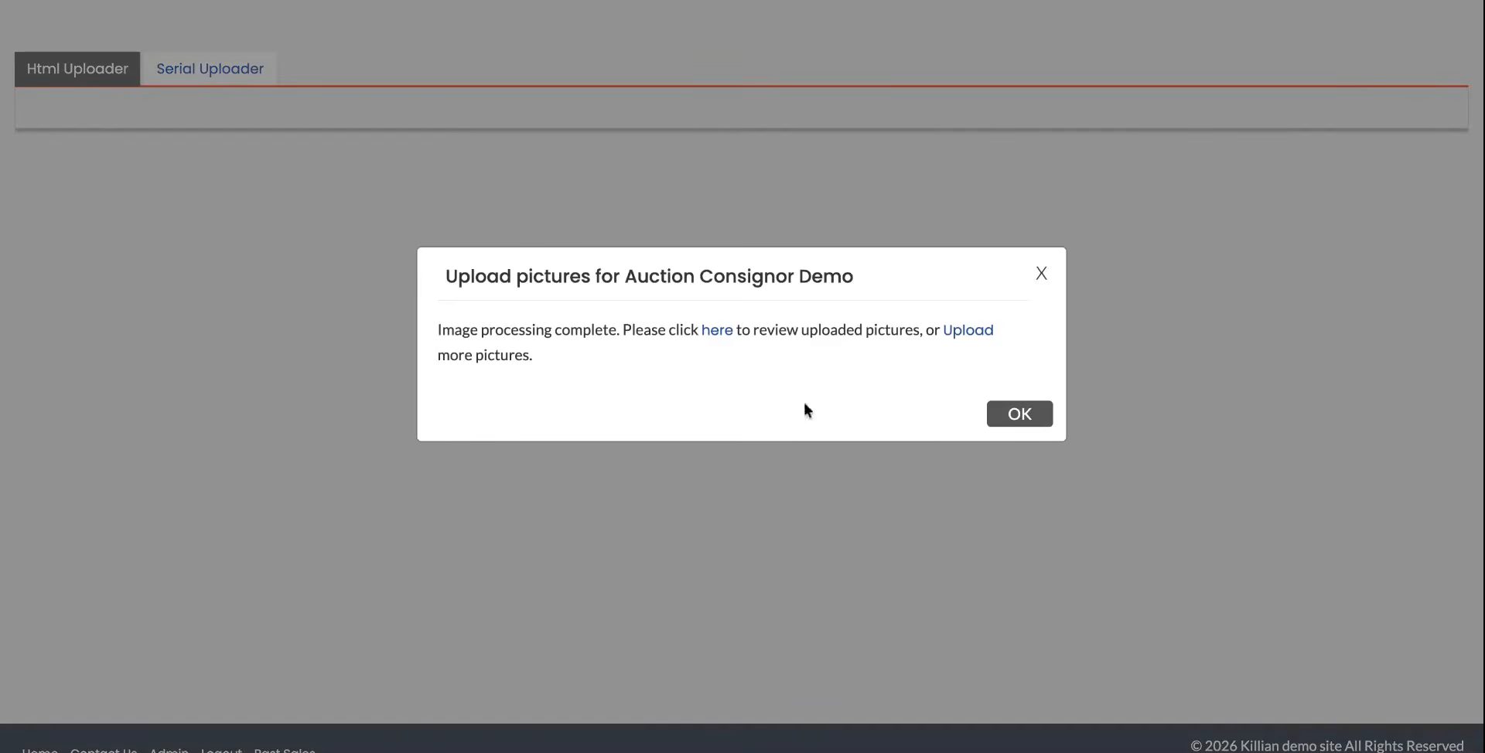
left_click(719, 332)
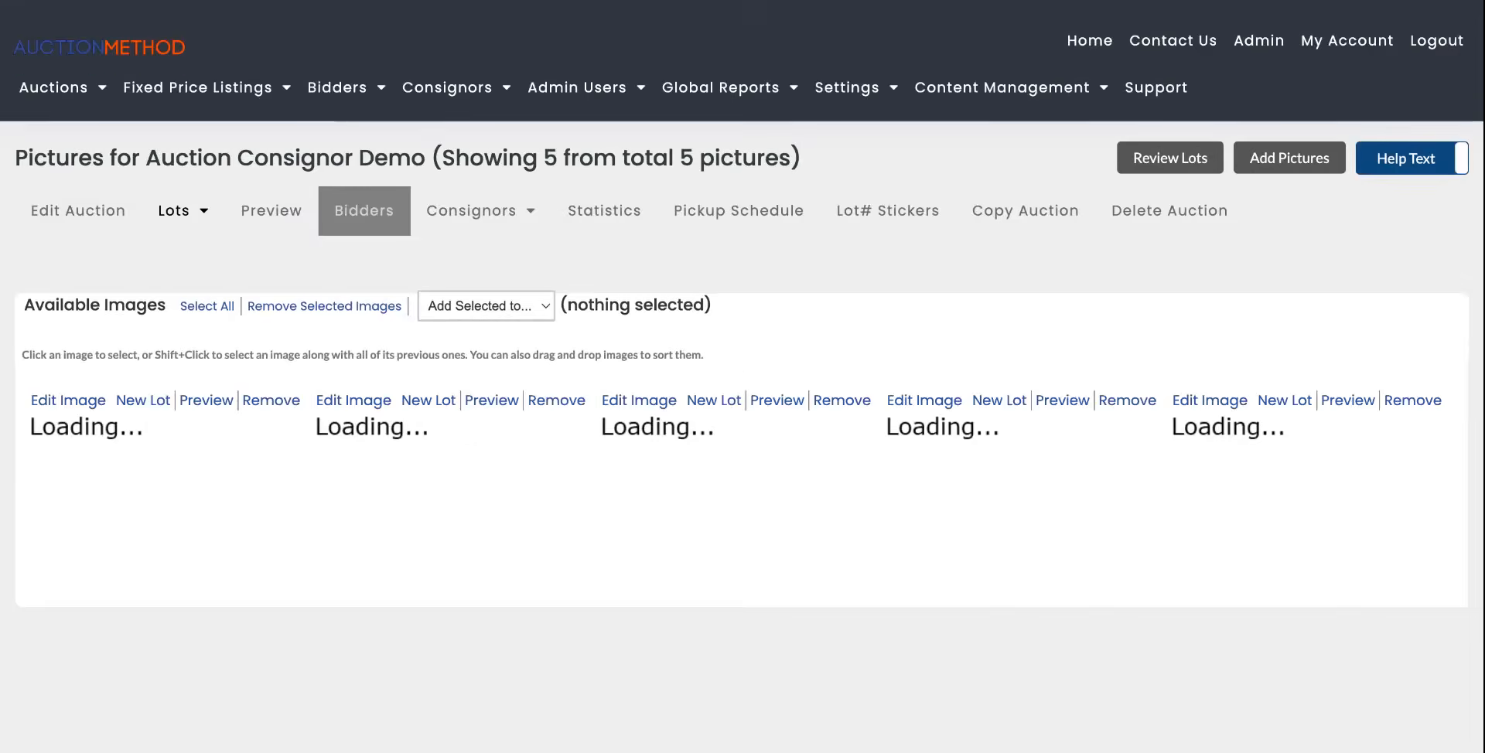
Select all five uploaded images and start a new lot from them.
scroll(789, 472, "down", 3)
left_click(102, 293)
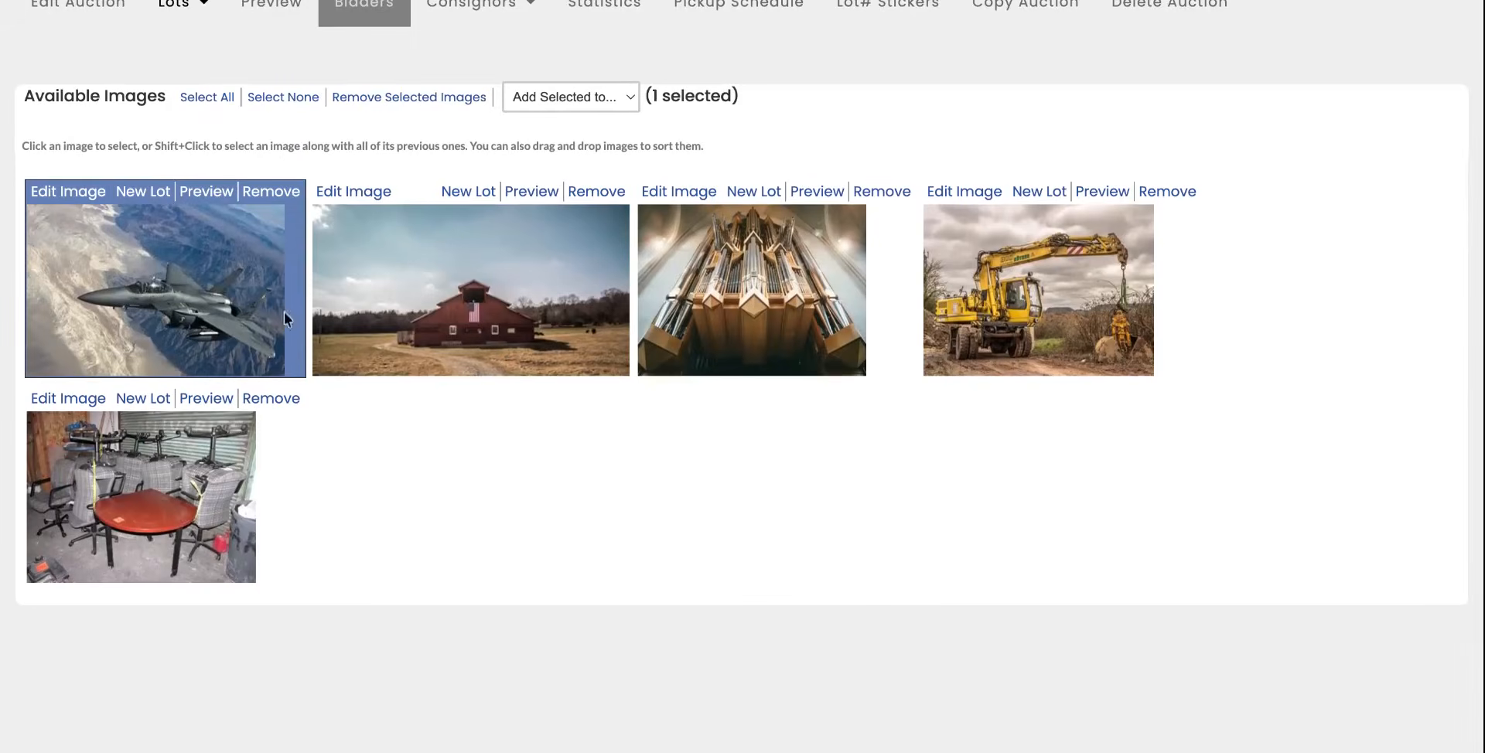
left_click(456, 325)
left_click(731, 311)
left_click(989, 313)
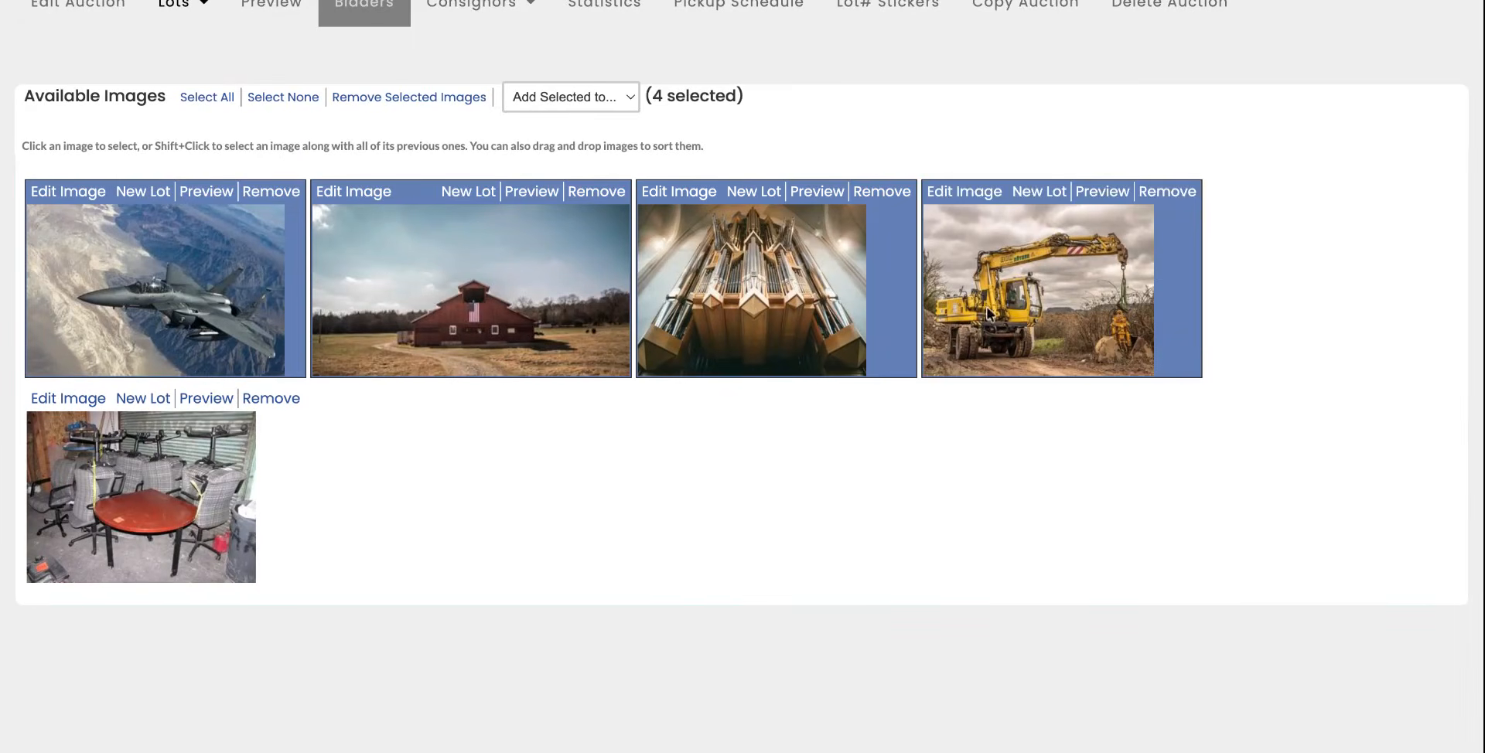
left_click(195, 488)
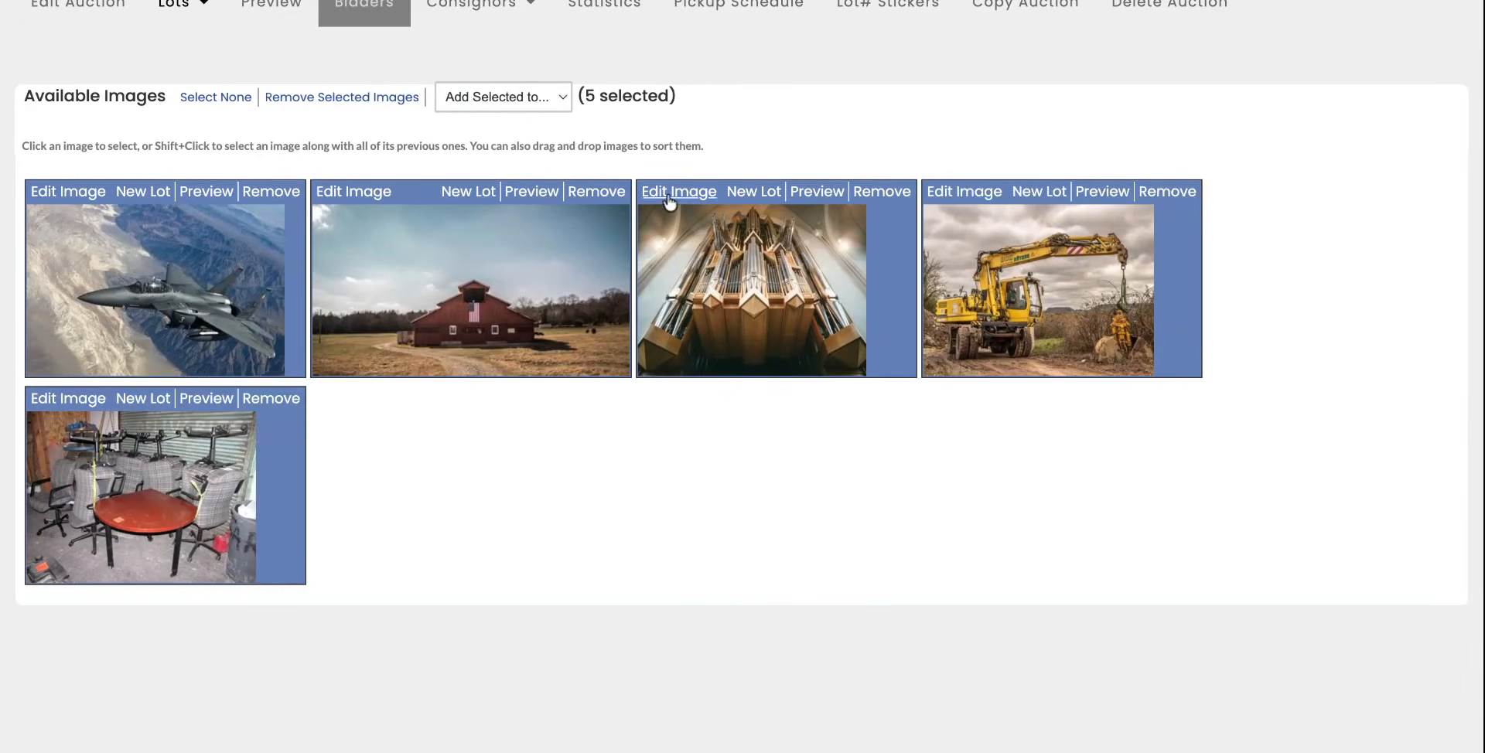
left_click(754, 194)
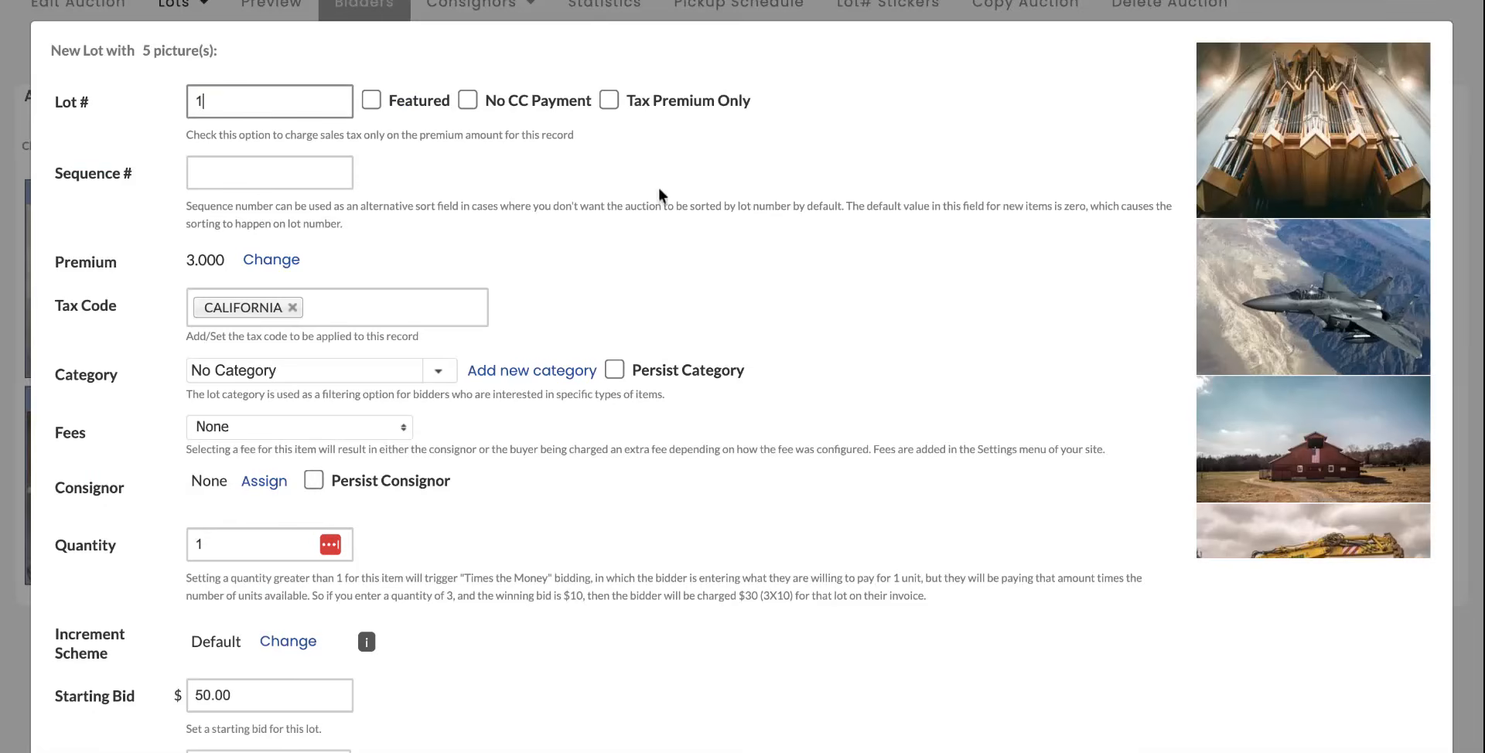
Assign a consignor to the lot by searching on the consignor's first name and using the second match.
scroll(659, 193, "down", 3)
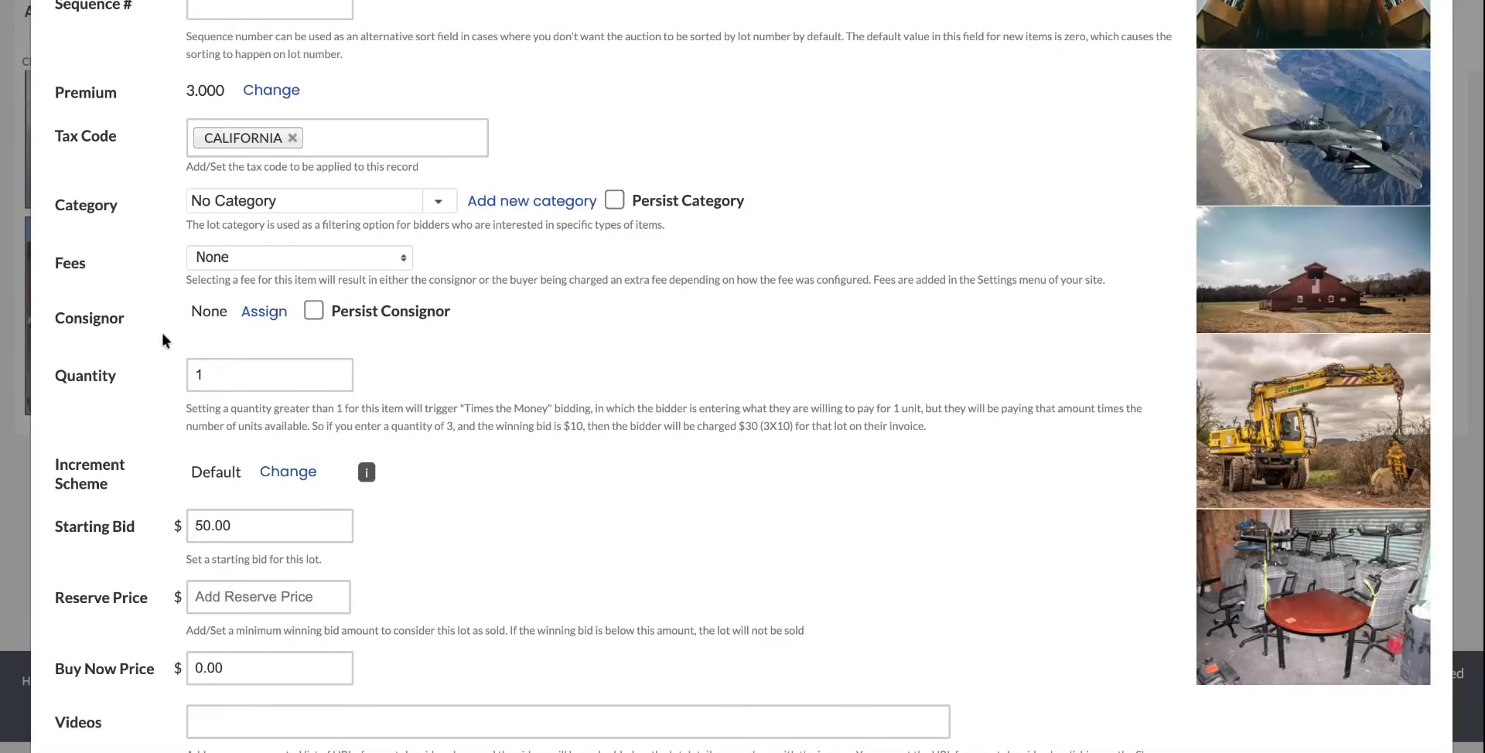
left_click(264, 317)
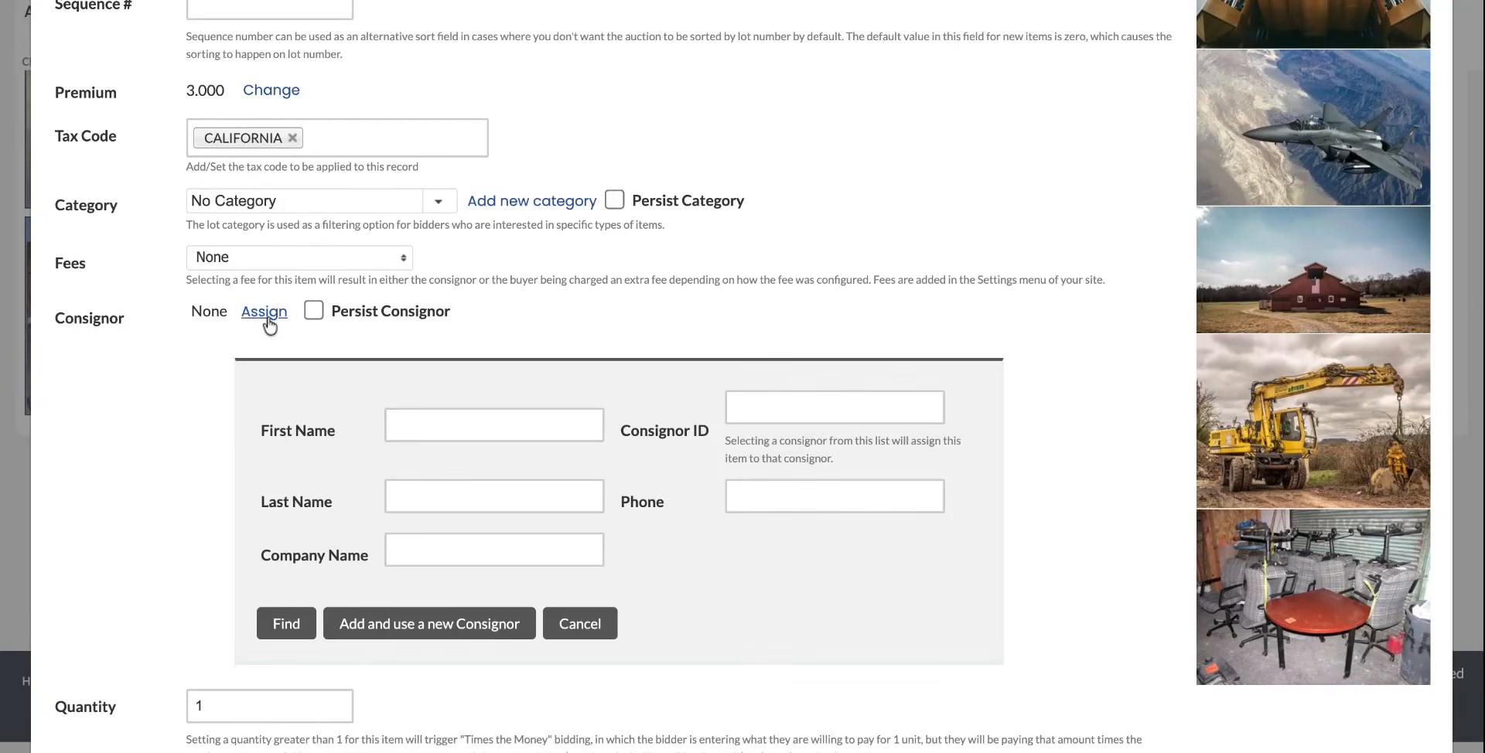
scroll(326, 385, "down", 2)
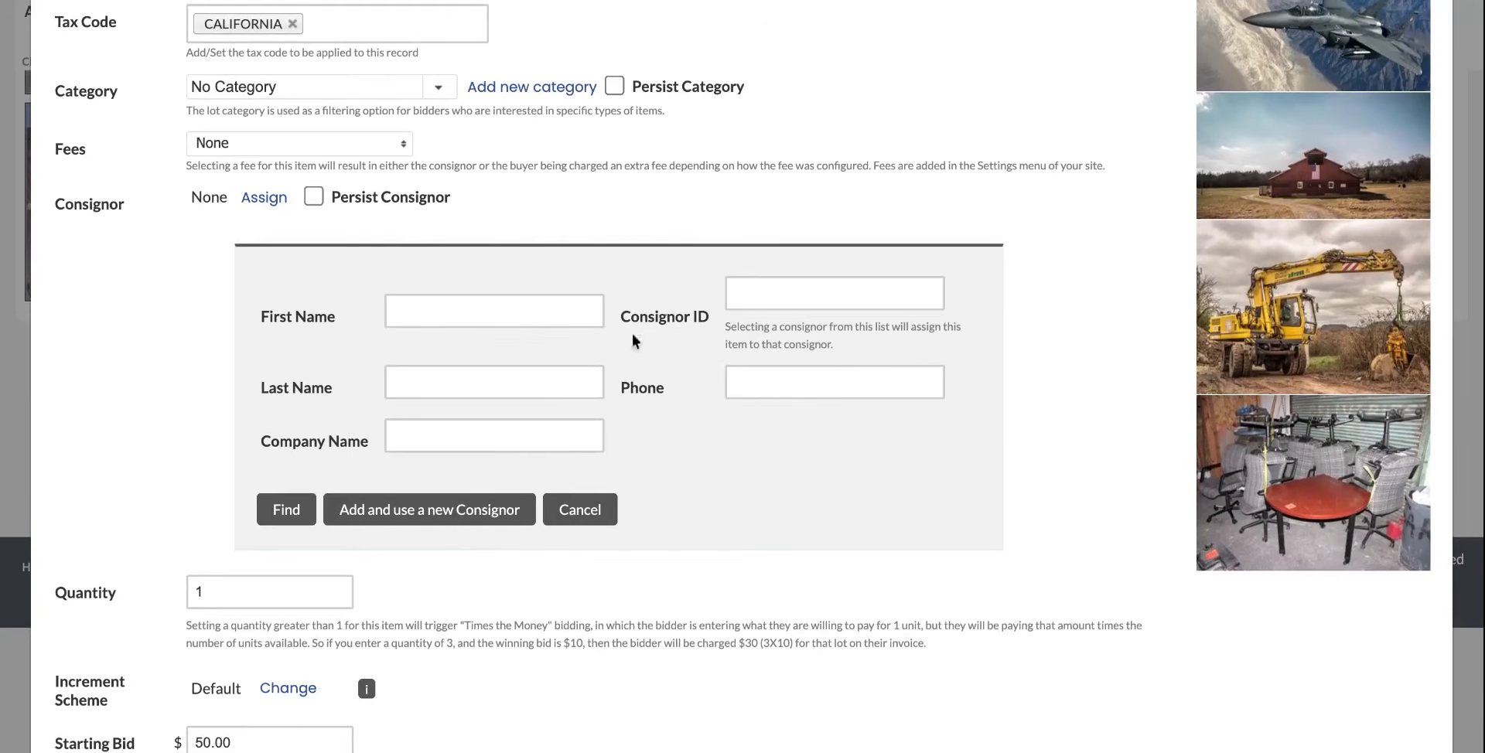
scroll(646, 356, "down", 2)
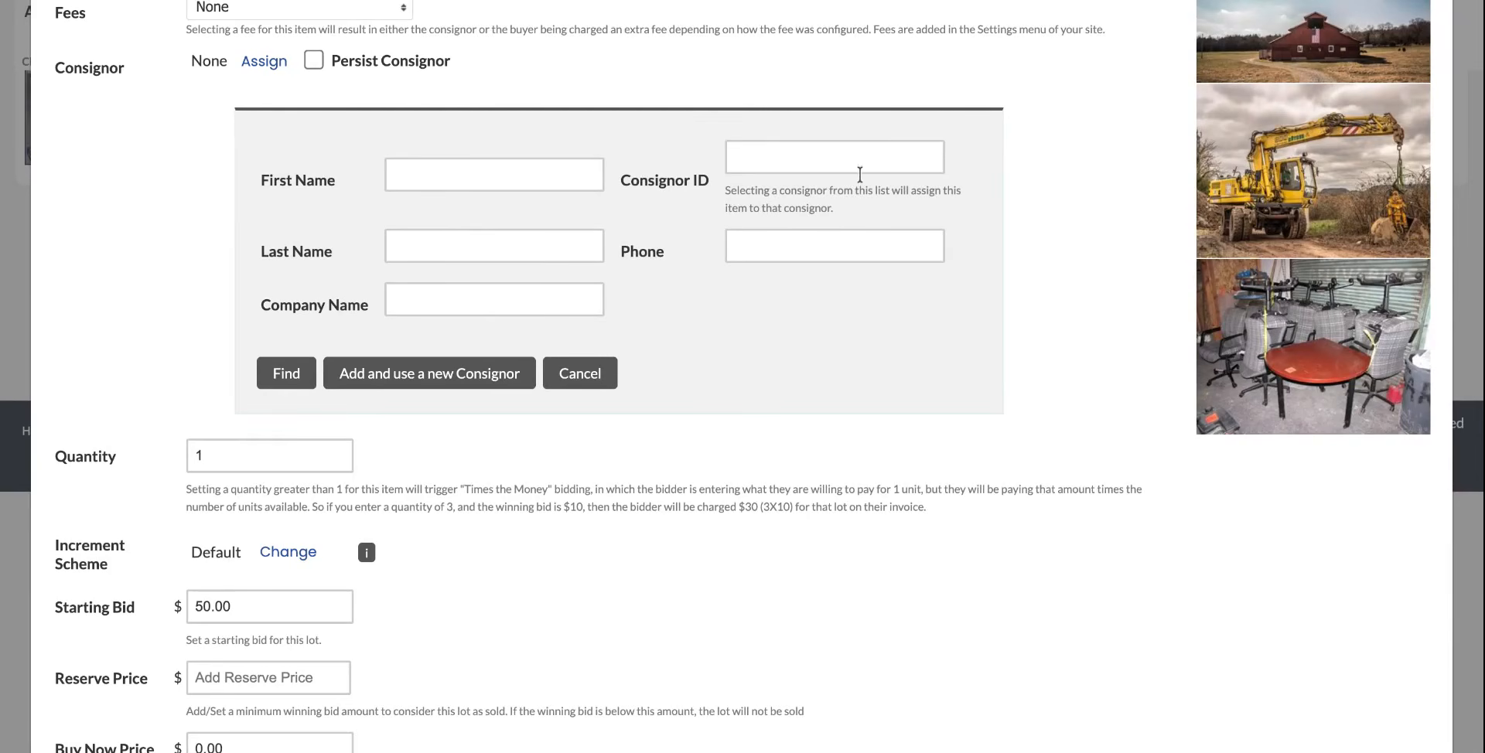
left_click(416, 177)
type("killian")
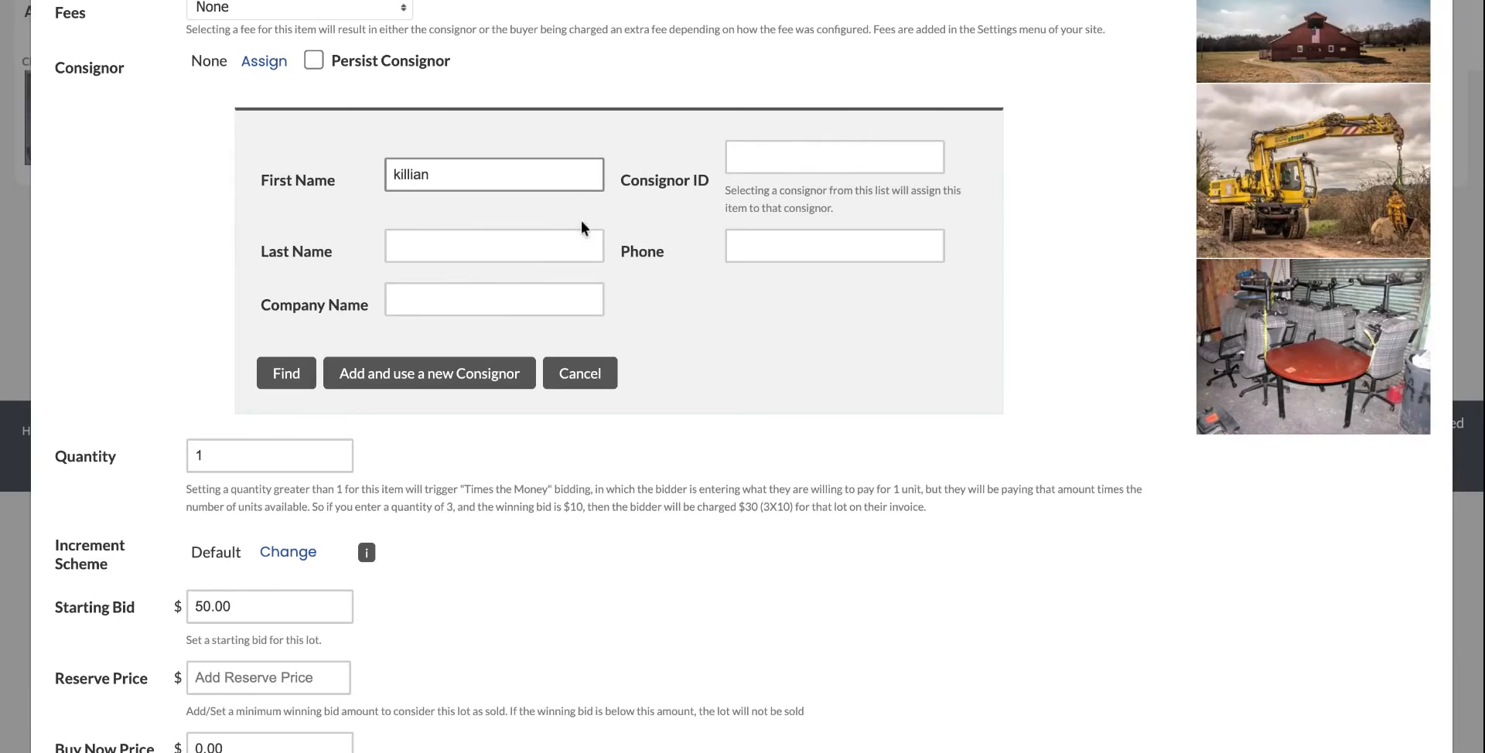
left_click(295, 374)
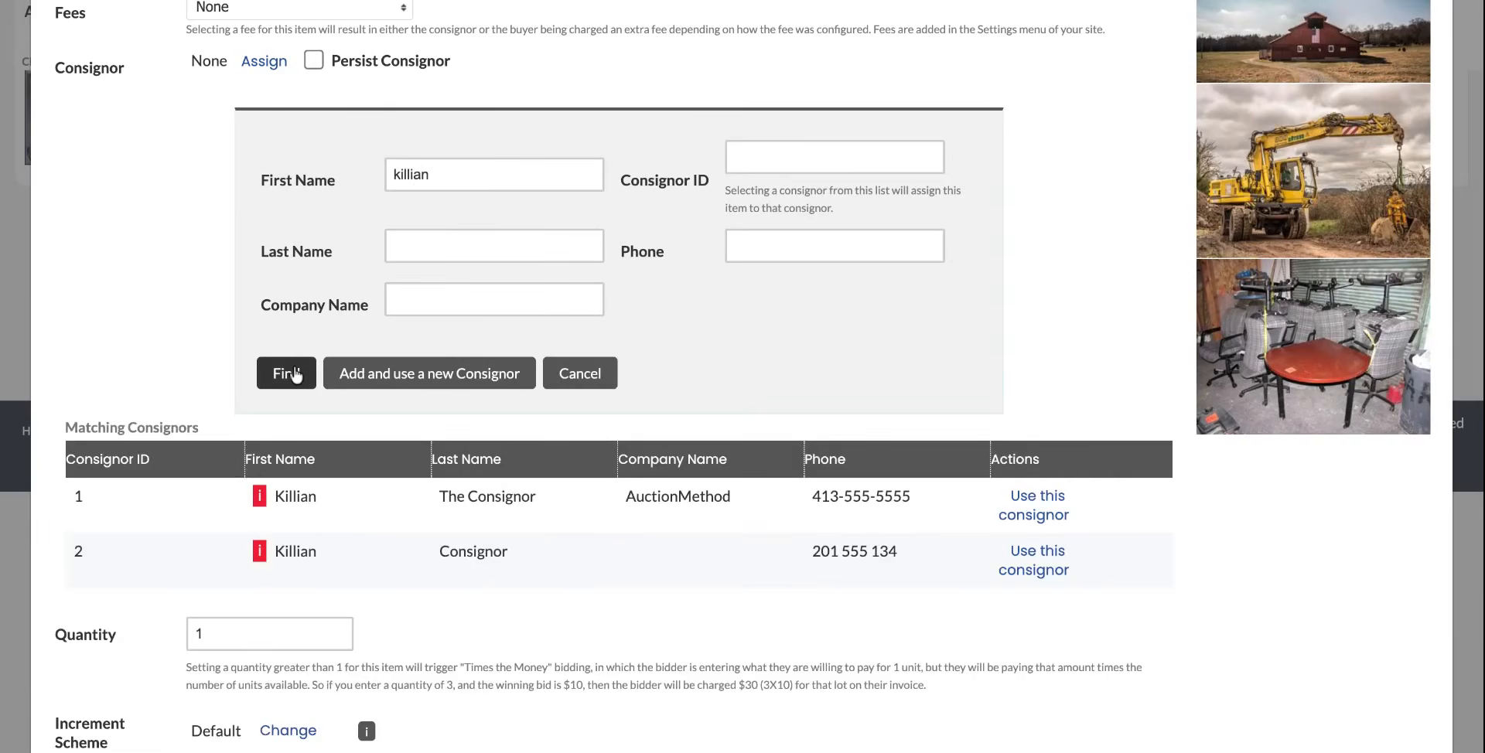
scroll(387, 337, "down", 2)
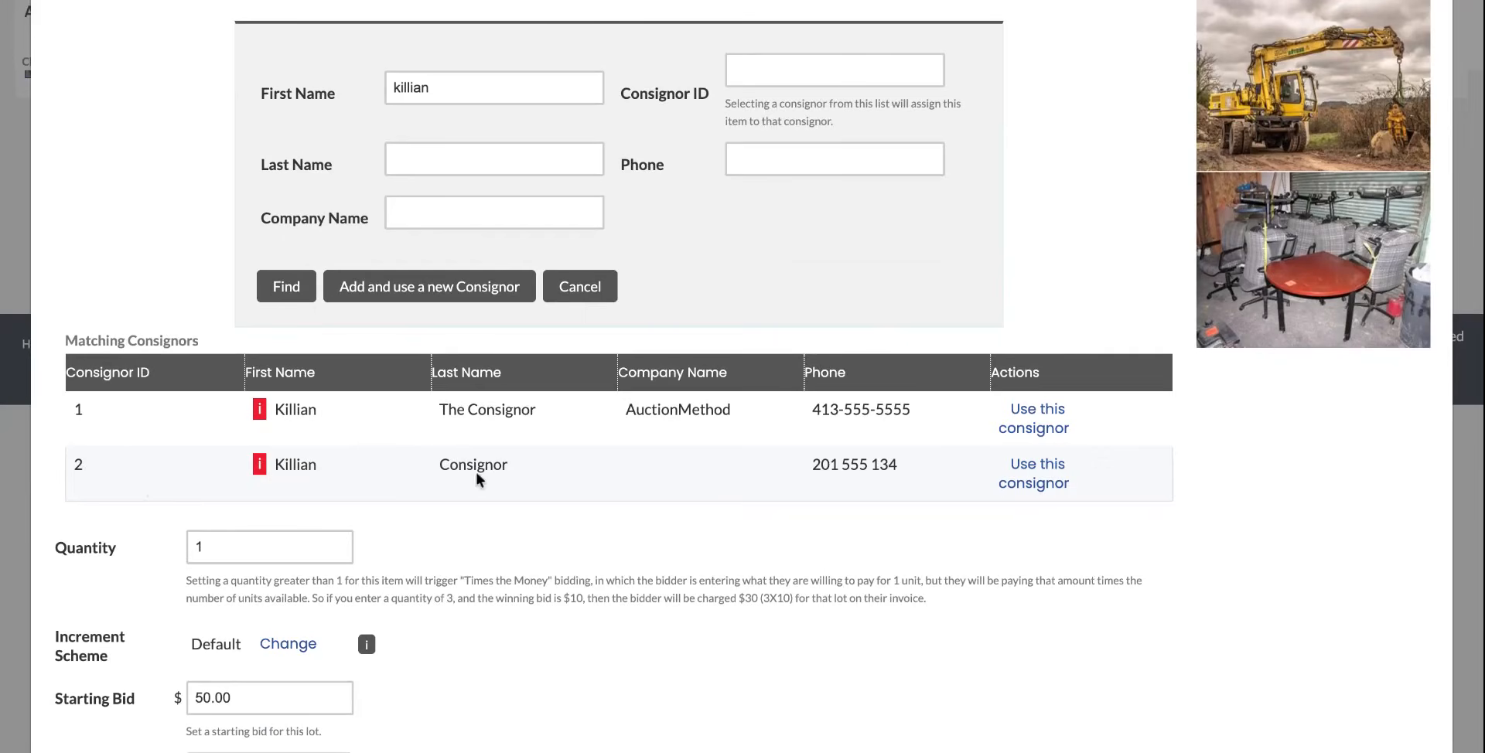
left_click(1045, 484)
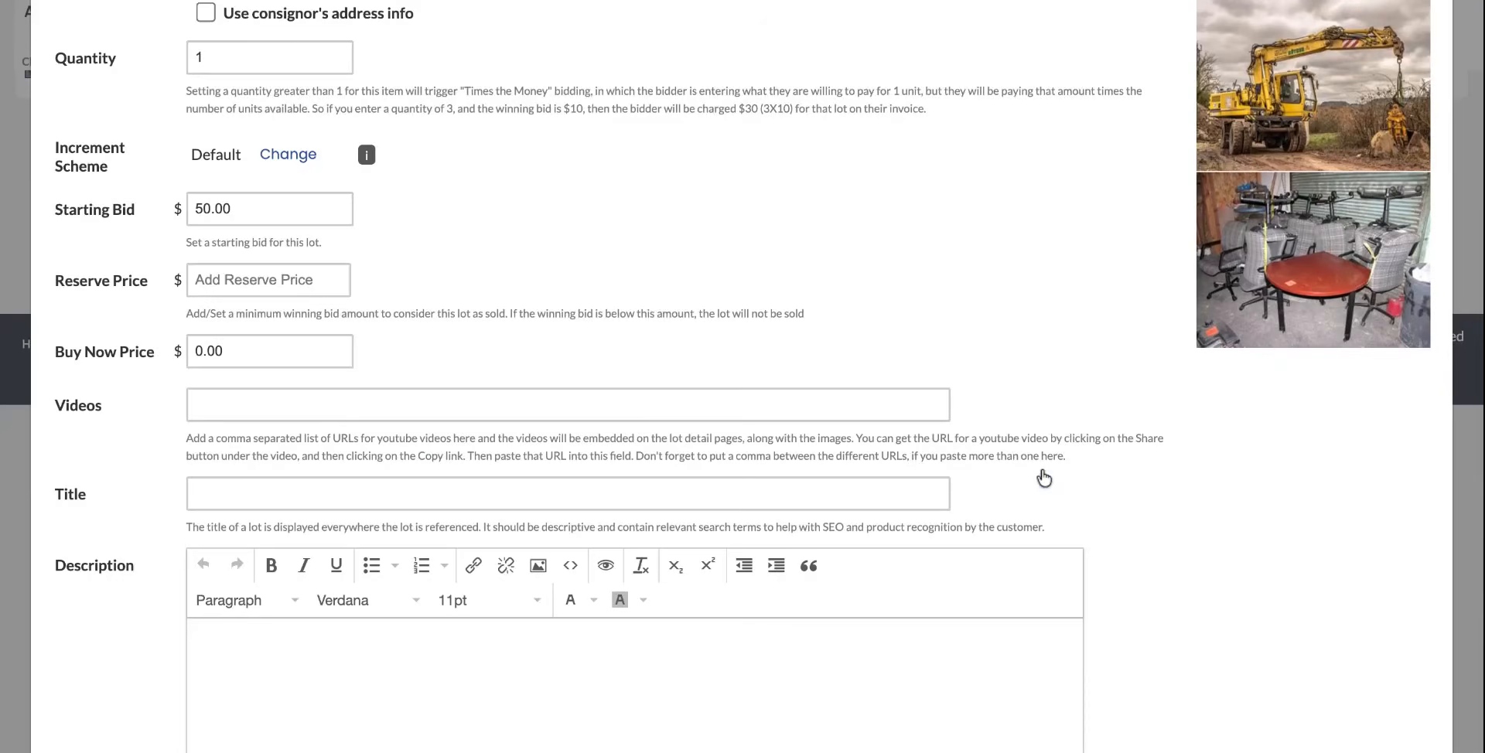
Enable the consignor's address info for the lot and set the lot title to 001.
scroll(709, 372, "up", 3)
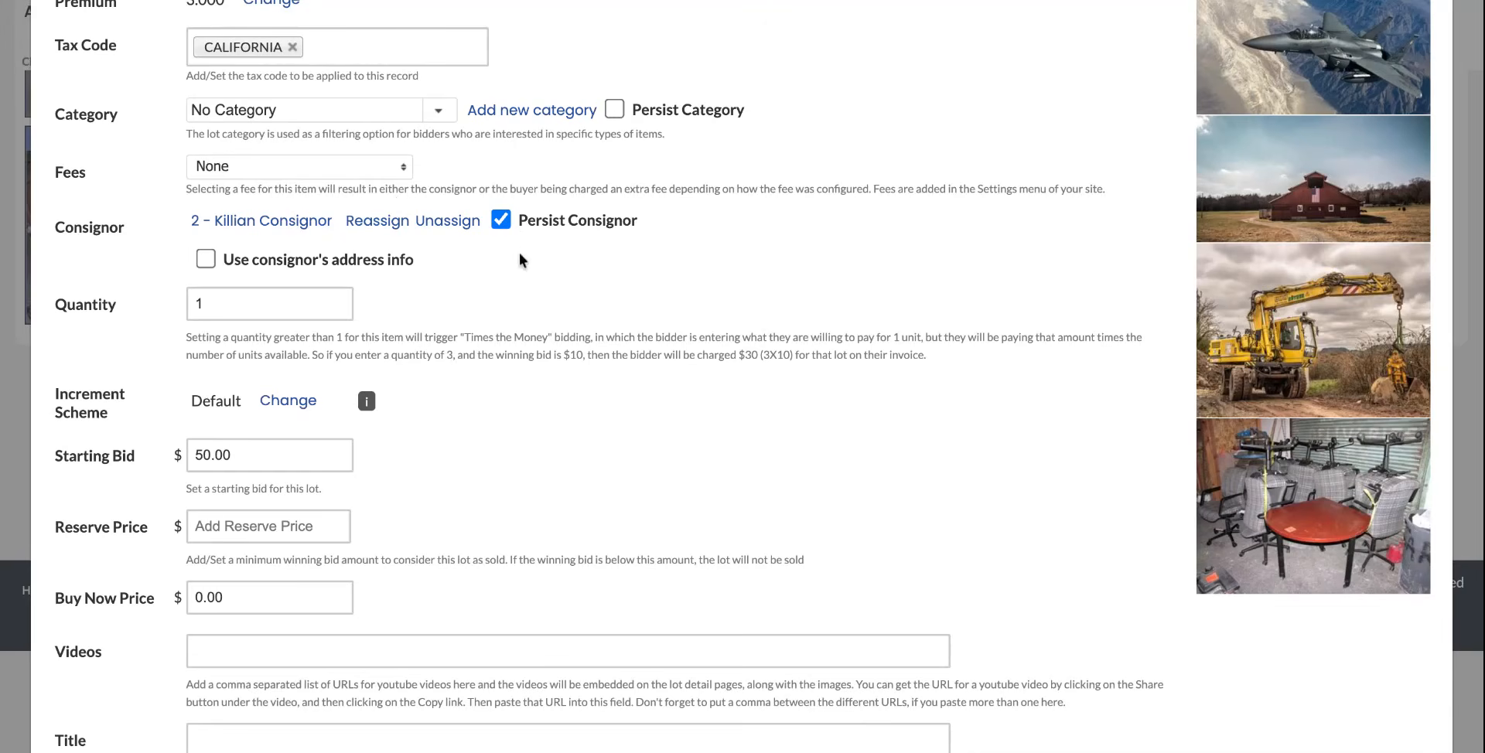
scroll(597, 264, "down", 1)
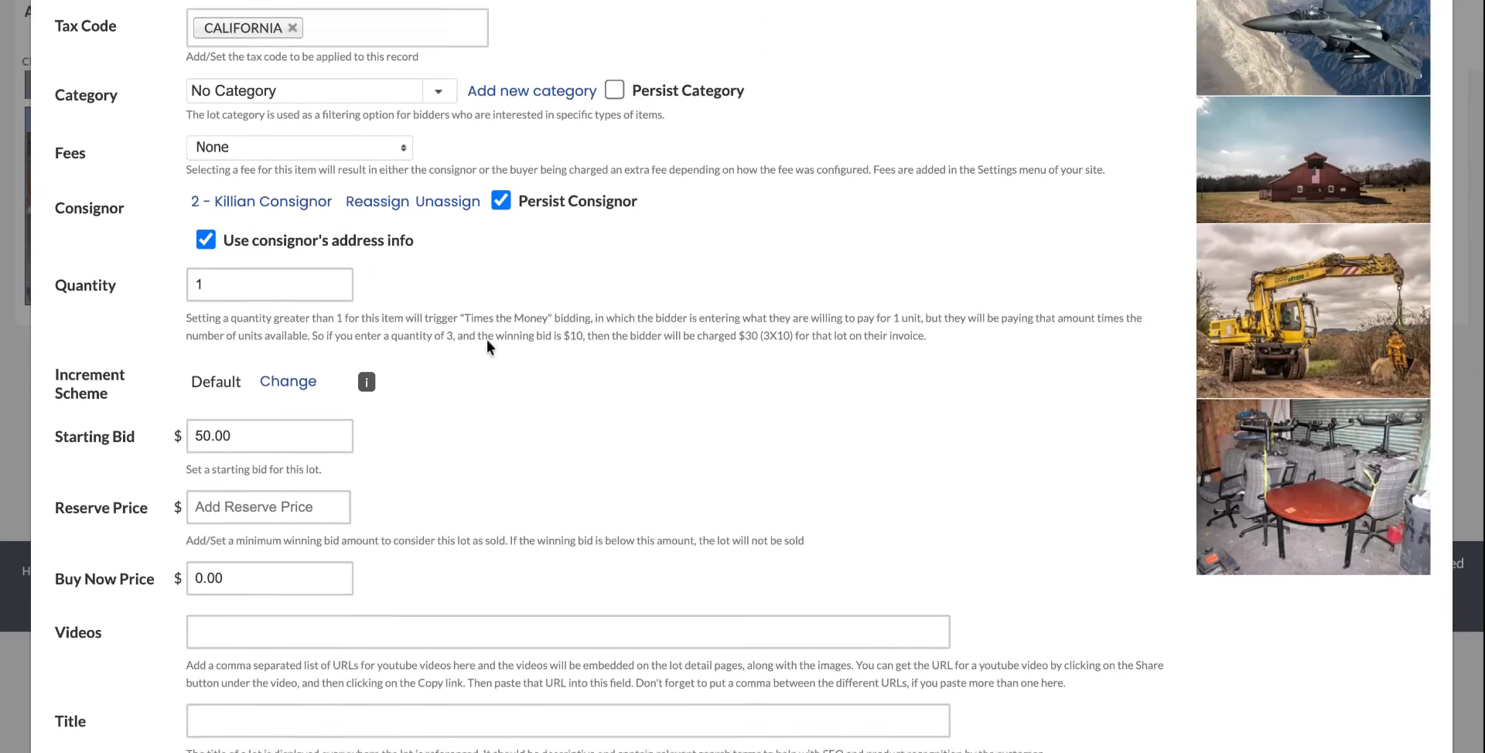
scroll(486, 340, "down", 2)
scroll(546, 542, "up", 5)
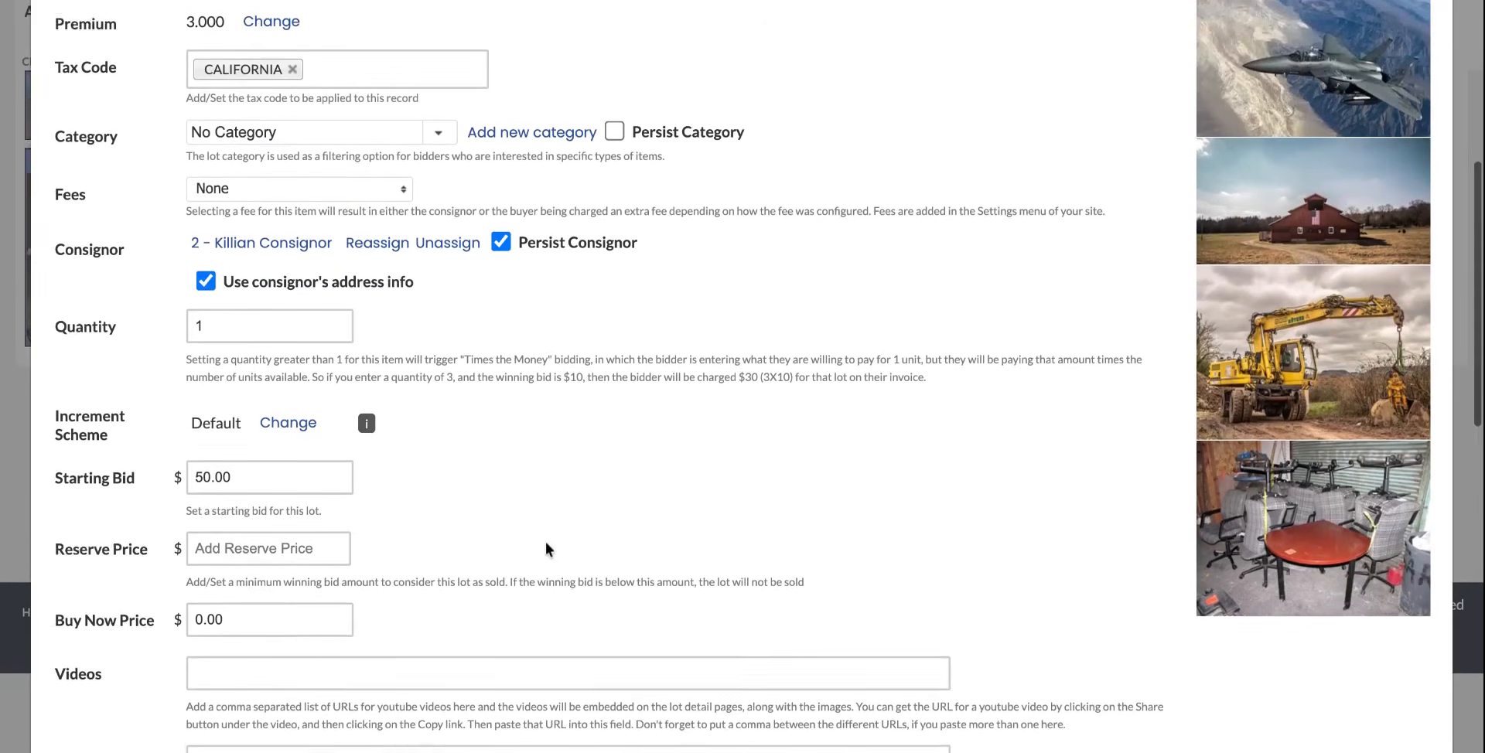
scroll(337, 288, "down", 10)
left_click(233, 214)
type("001")
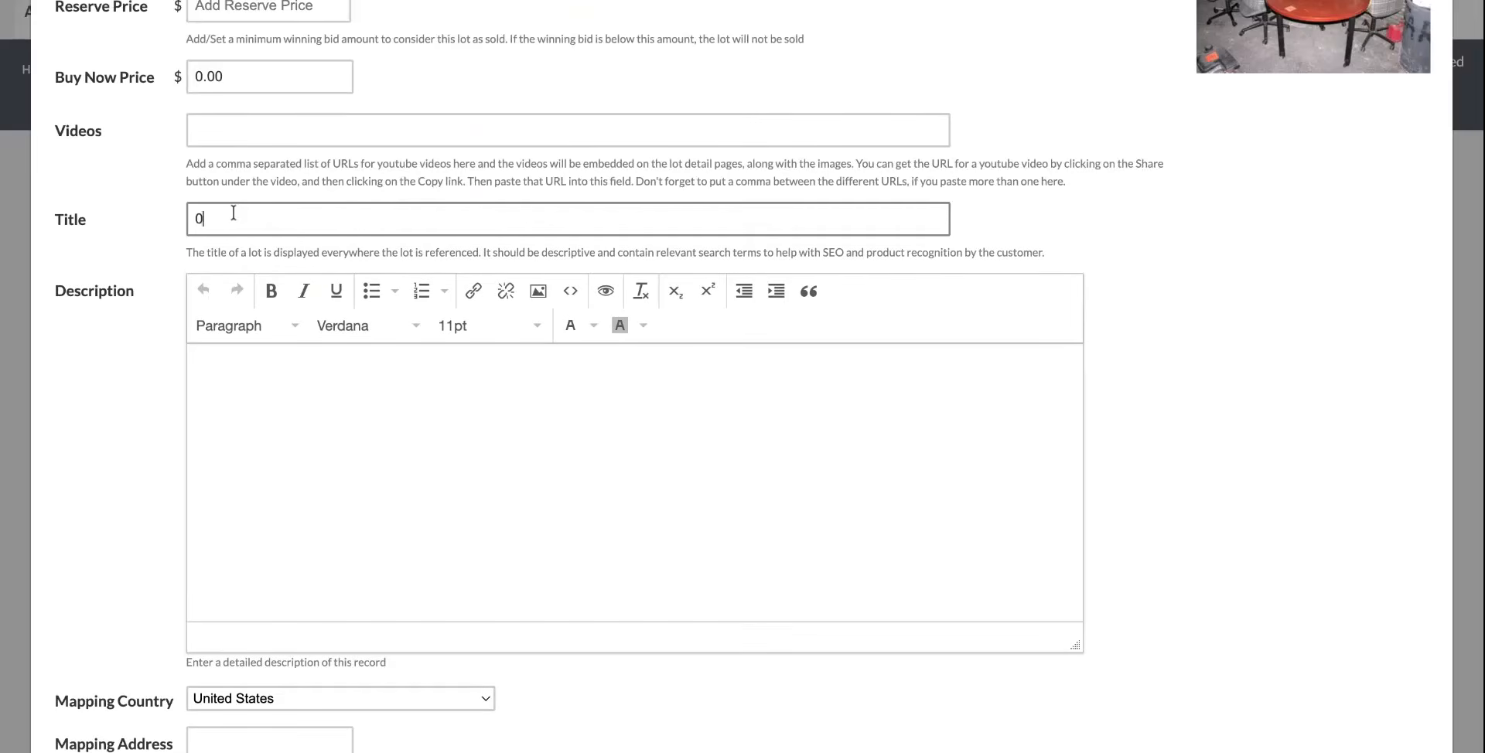
Enter description as the lot description and save the new lot.
left_click(328, 423)
type("description")
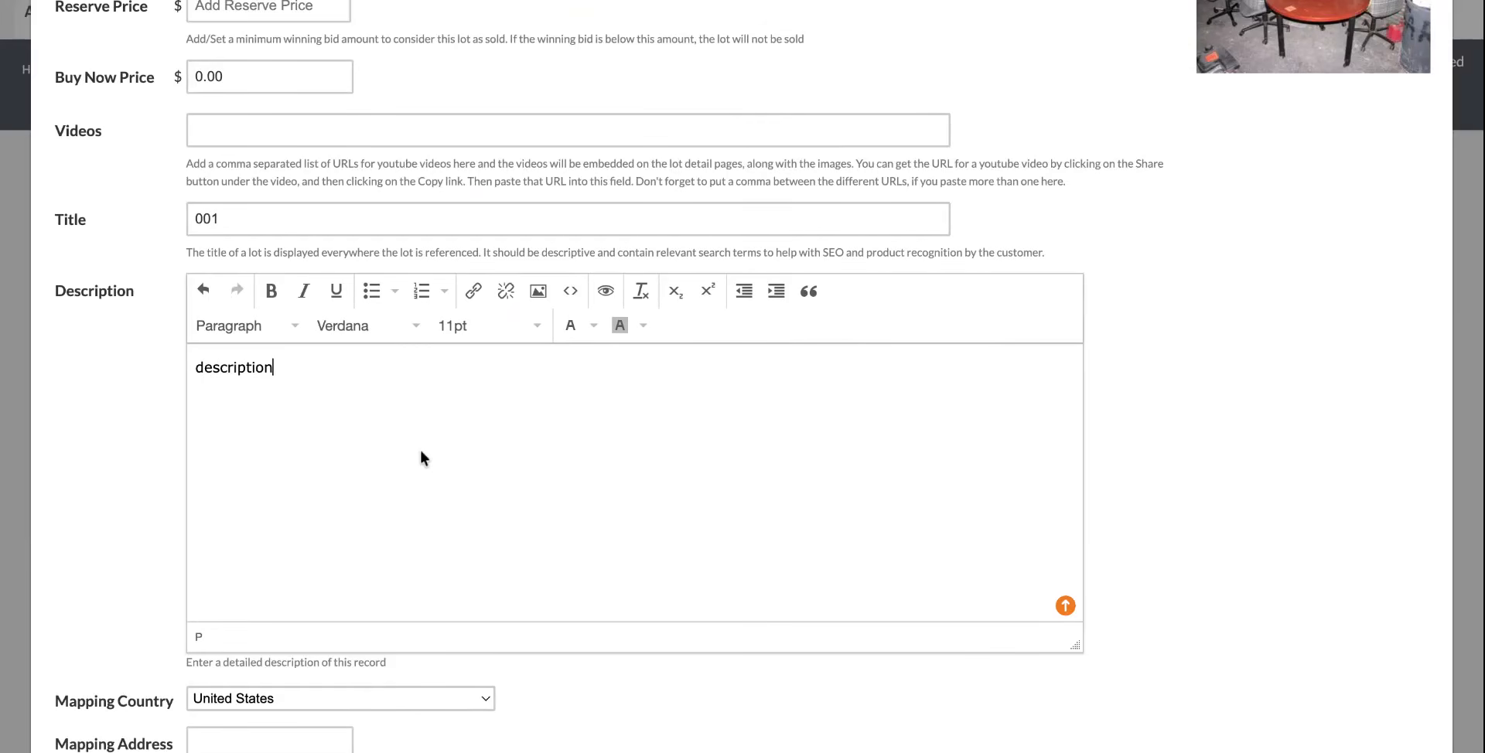
scroll(514, 476, "down", 5)
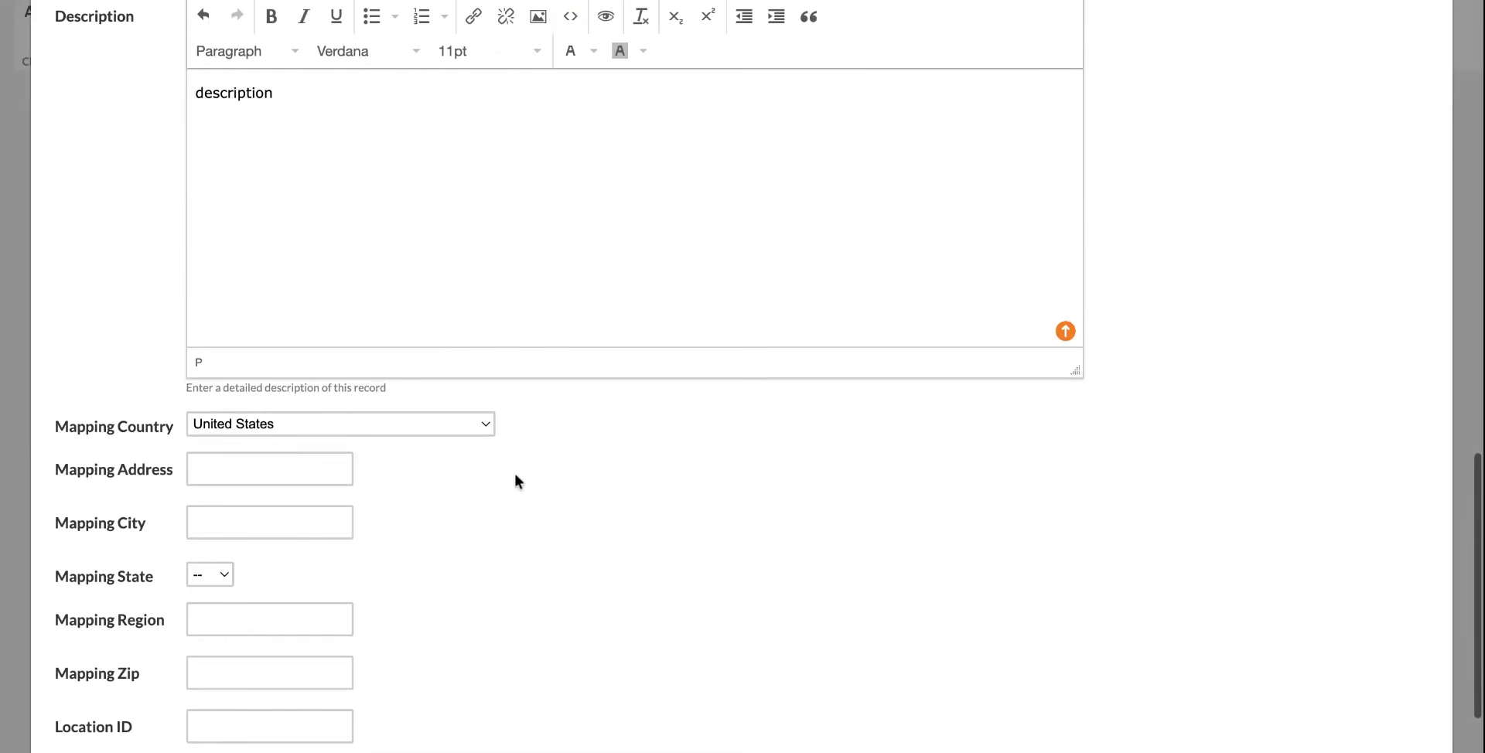
left_click(209, 723)
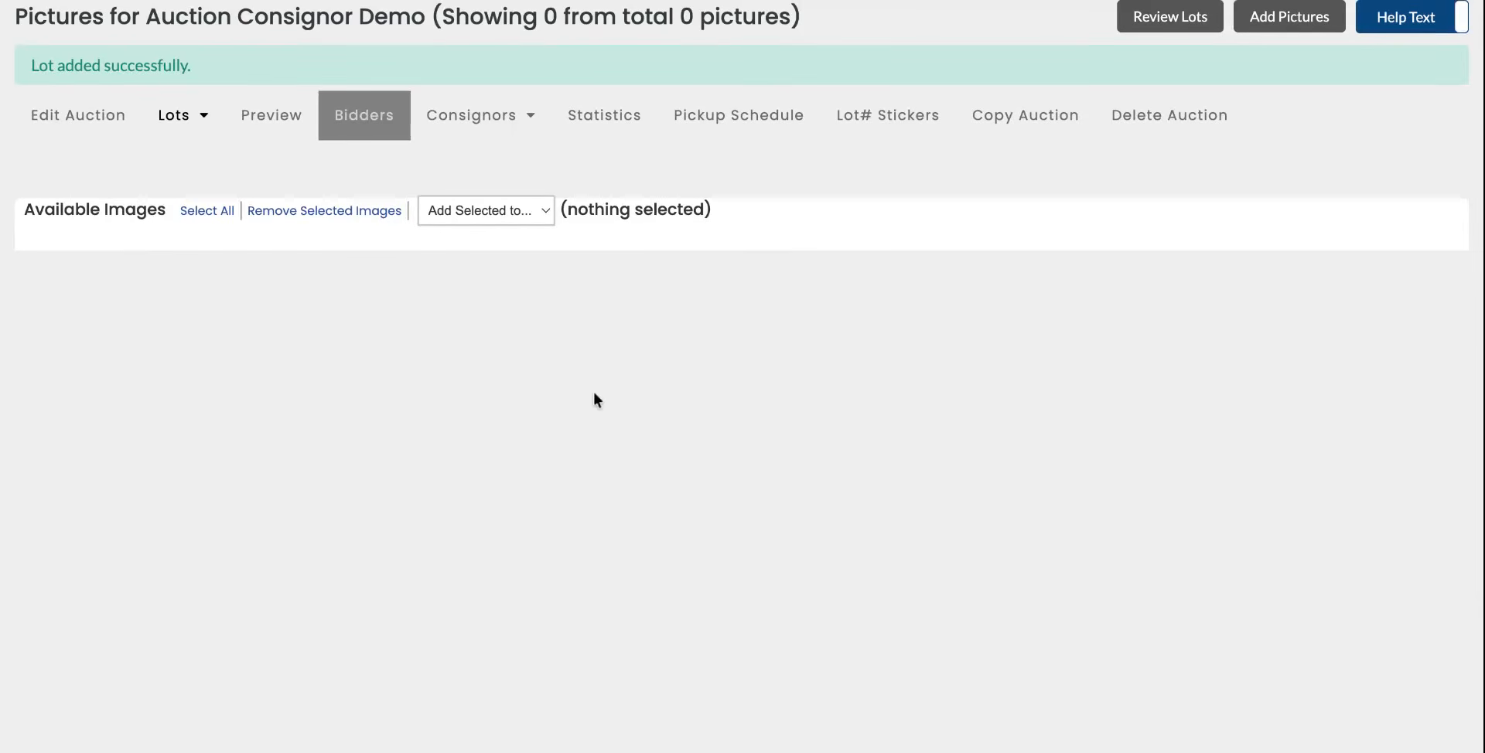
Reopen the auction's edit page, review its pickup and data entry settings, and save it again to add lots.
scroll(392, 275, "up", 3)
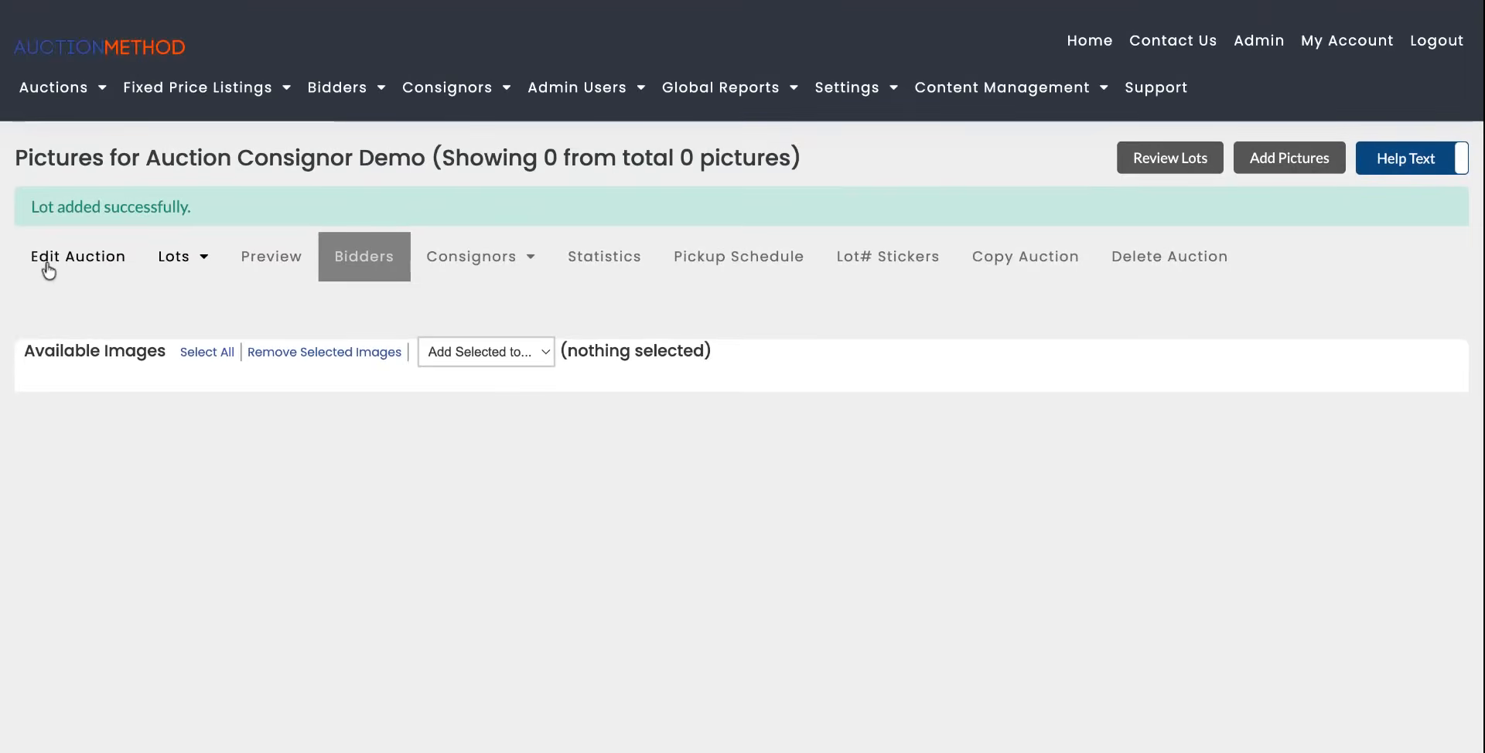
left_click(43, 263)
scroll(318, 317, "down", 20)
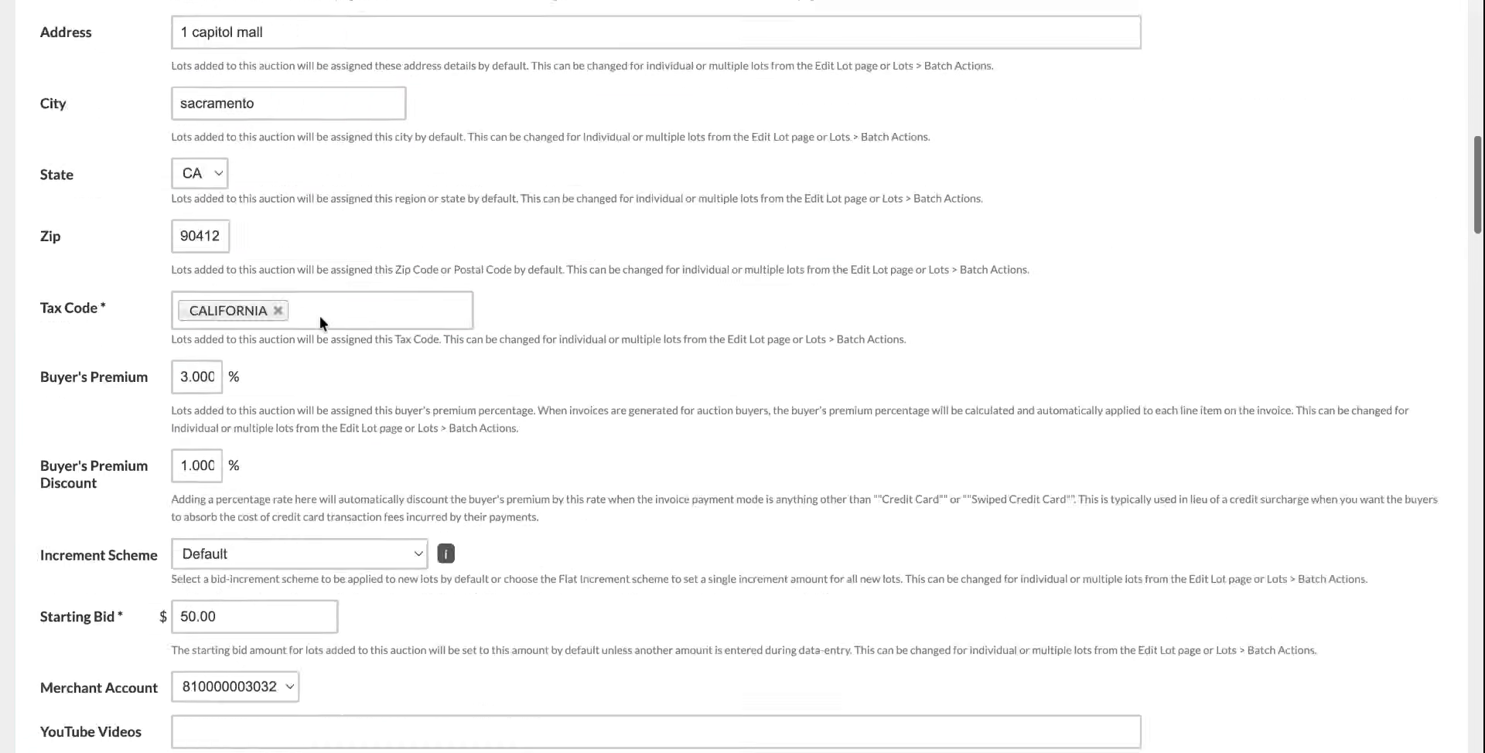
scroll(318, 317, "down", 10)
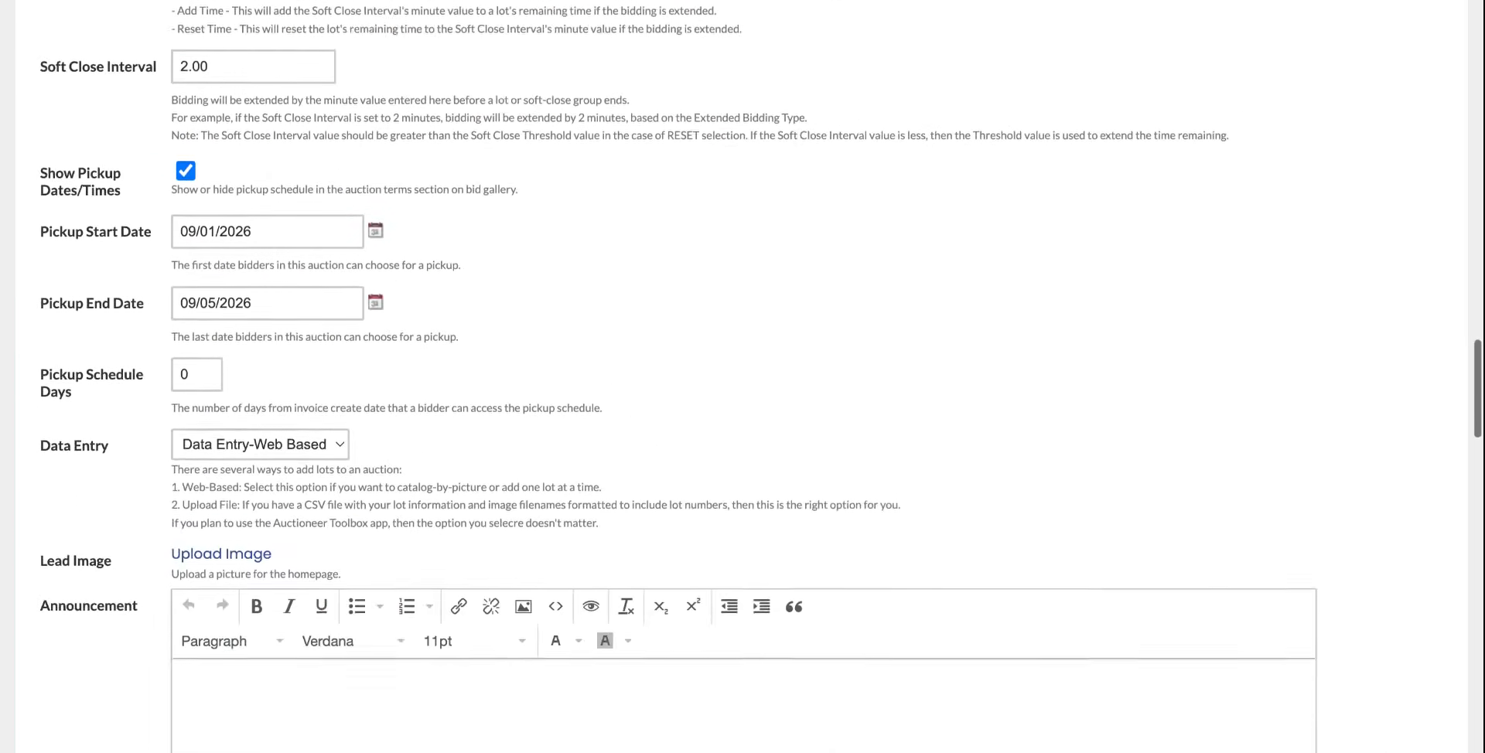
left_click(314, 362)
left_click(325, 377)
scroll(509, 387, "up", 2)
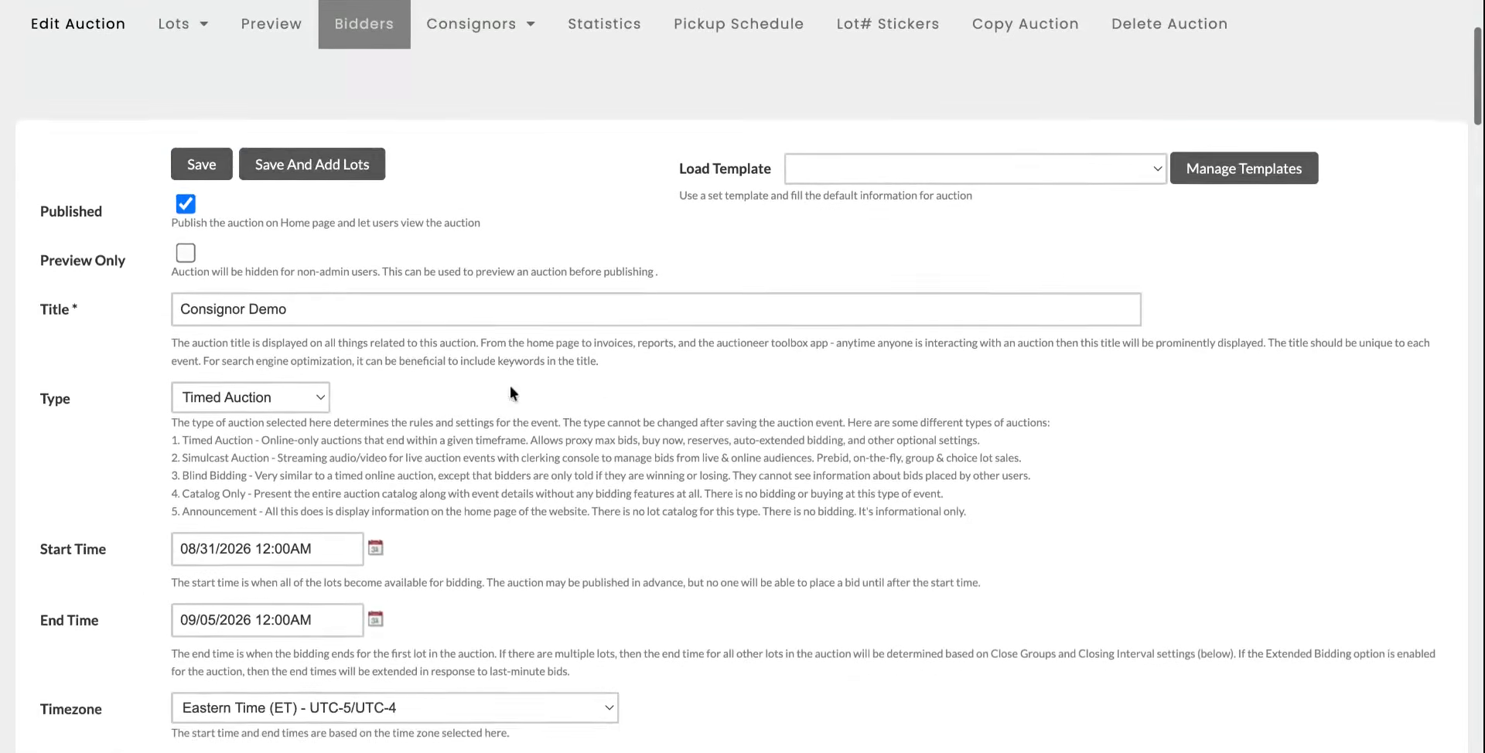
scroll(509, 387, "up", 1)
left_click(331, 207)
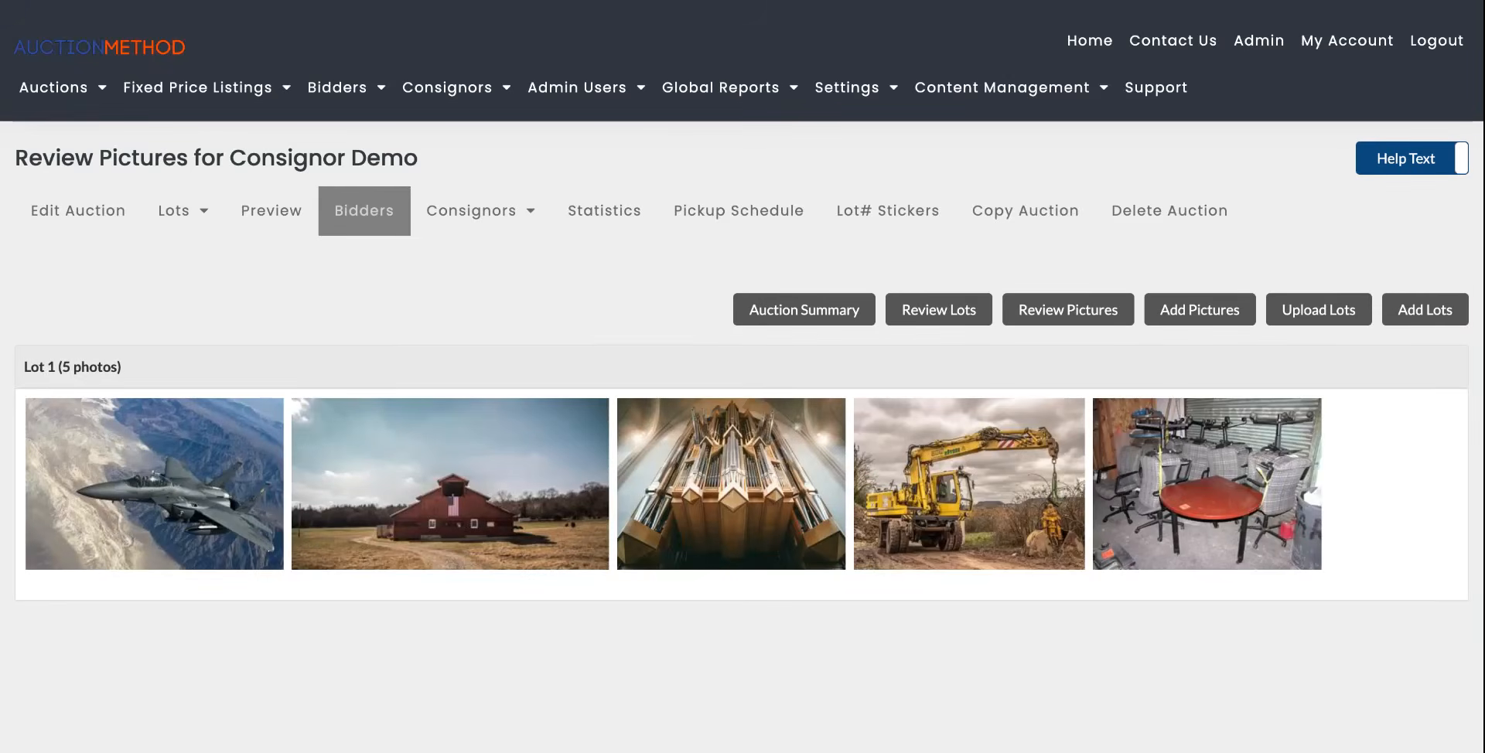
Open the Upload Lots page for the auction.
left_click(464, 209)
scroll(476, 290, "down", 1)
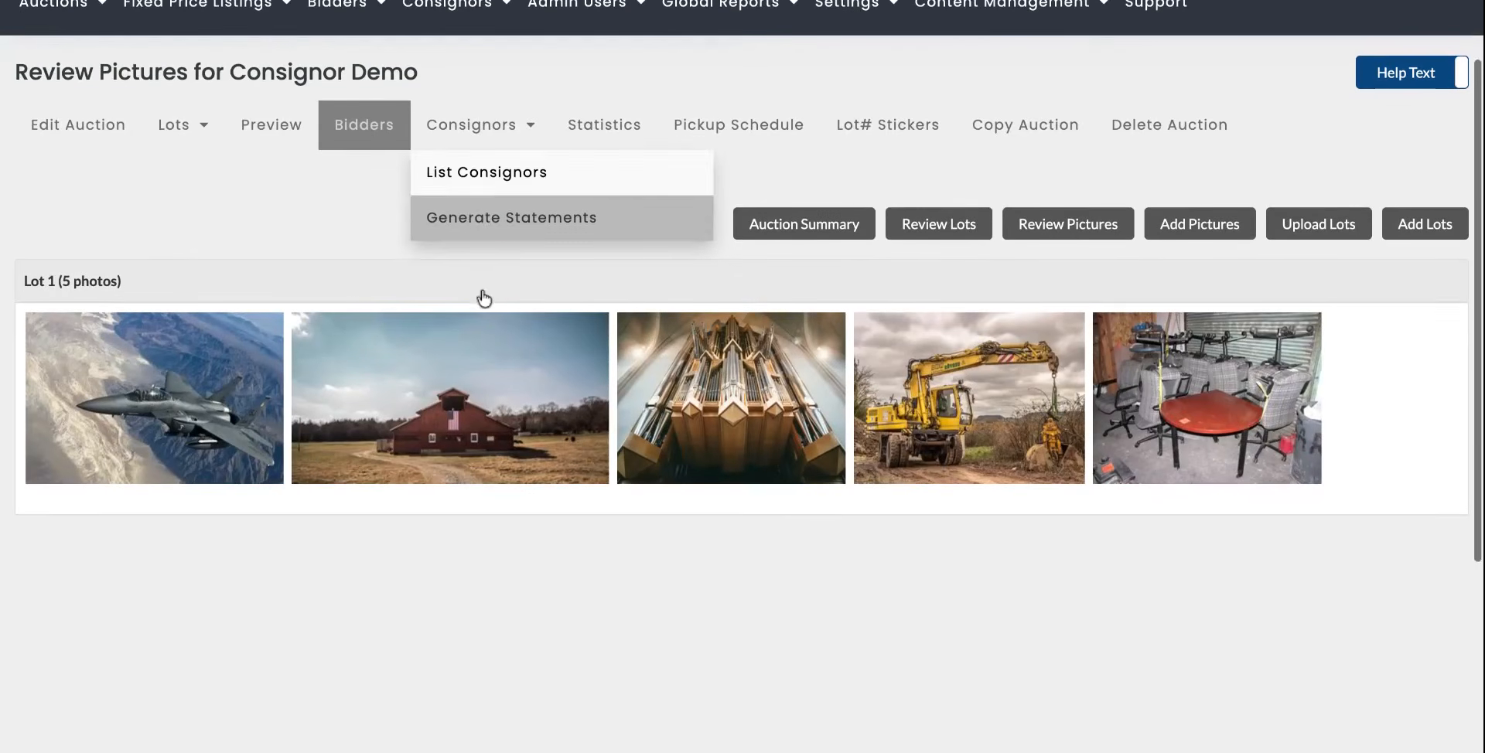
left_click(1319, 232)
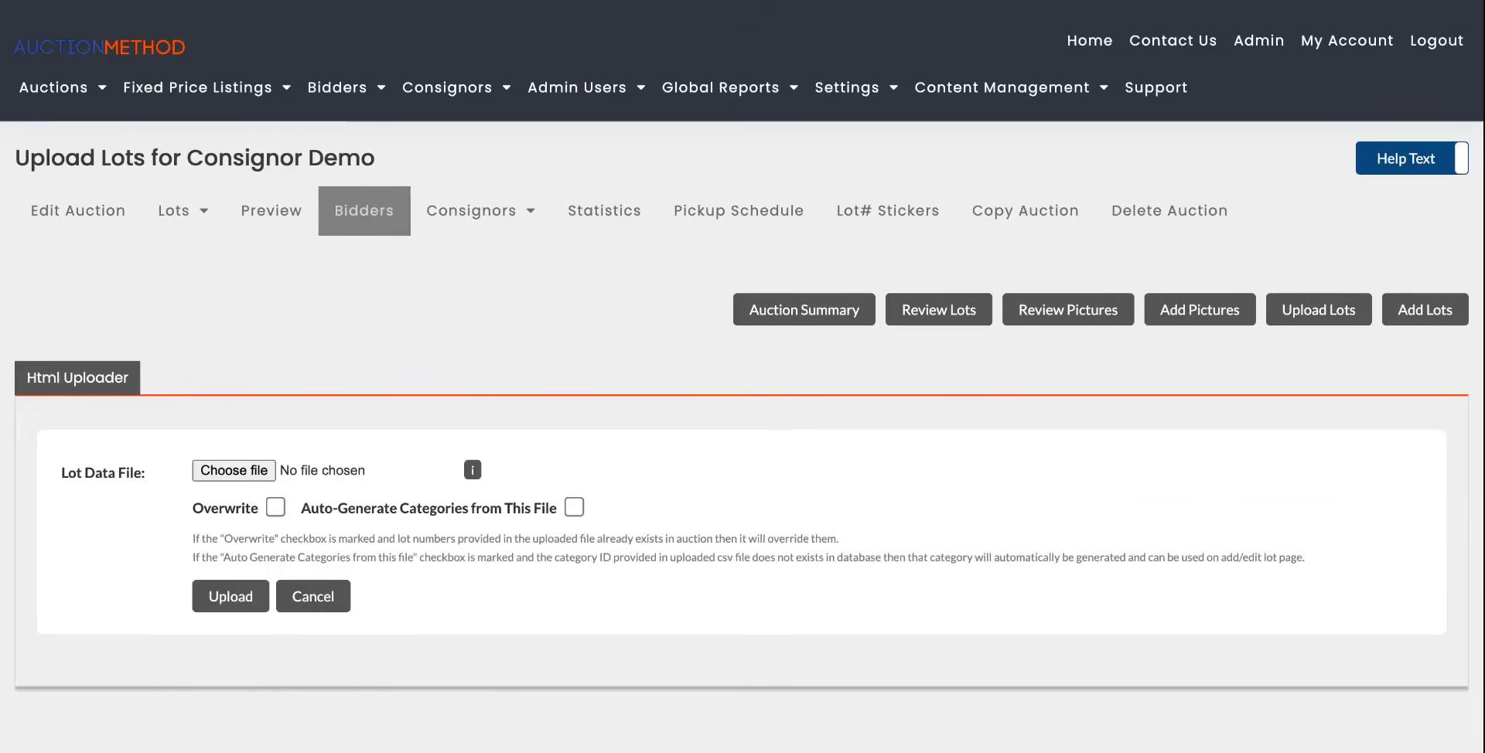
In the sample lot spreadsheet, enter consignor ID 2 for lots 1–7 and consignor ID 1 for lots 8–10.
scroll(773, 405, "down", 2)
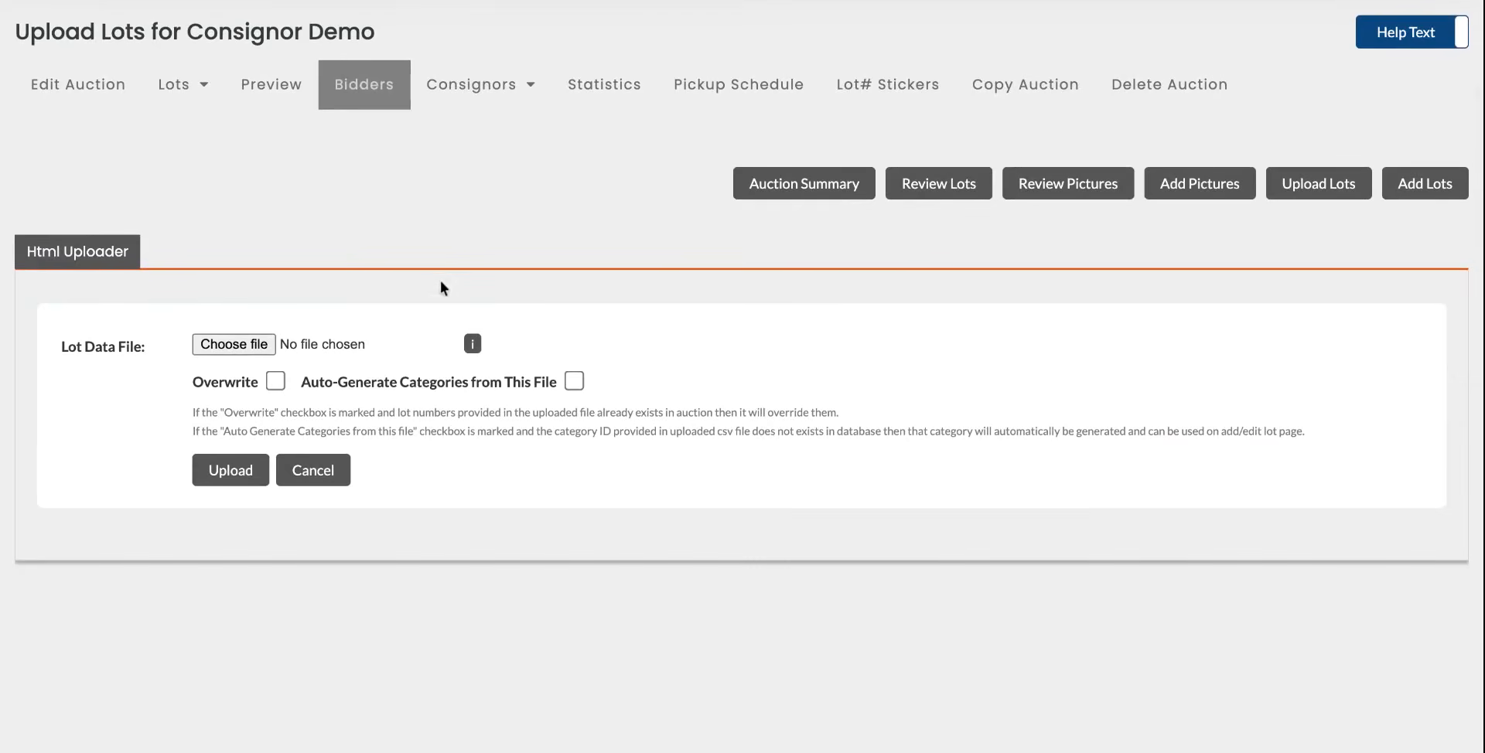
left_click(472, 344)
scroll(611, 350, "down", 1)
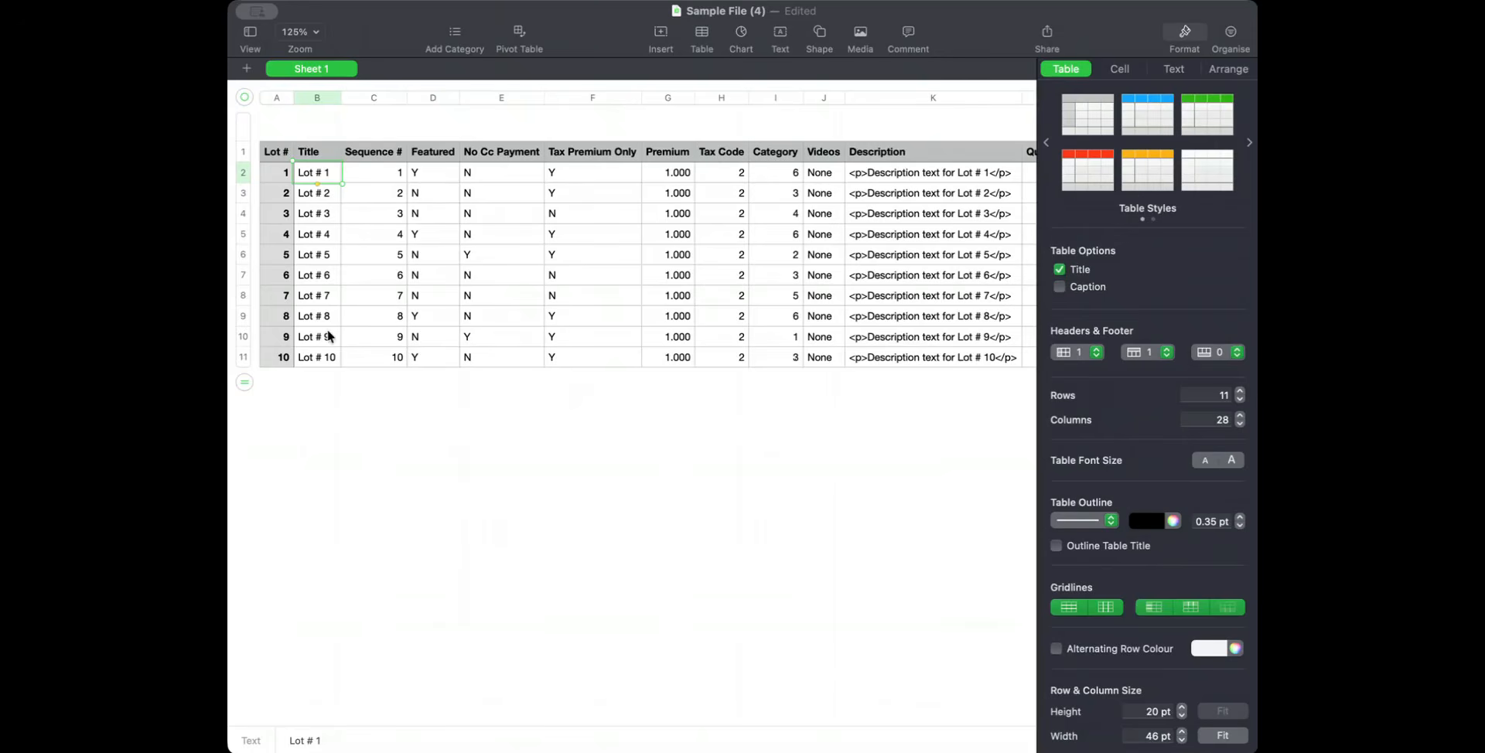
scroll(425, 324, "right", 1)
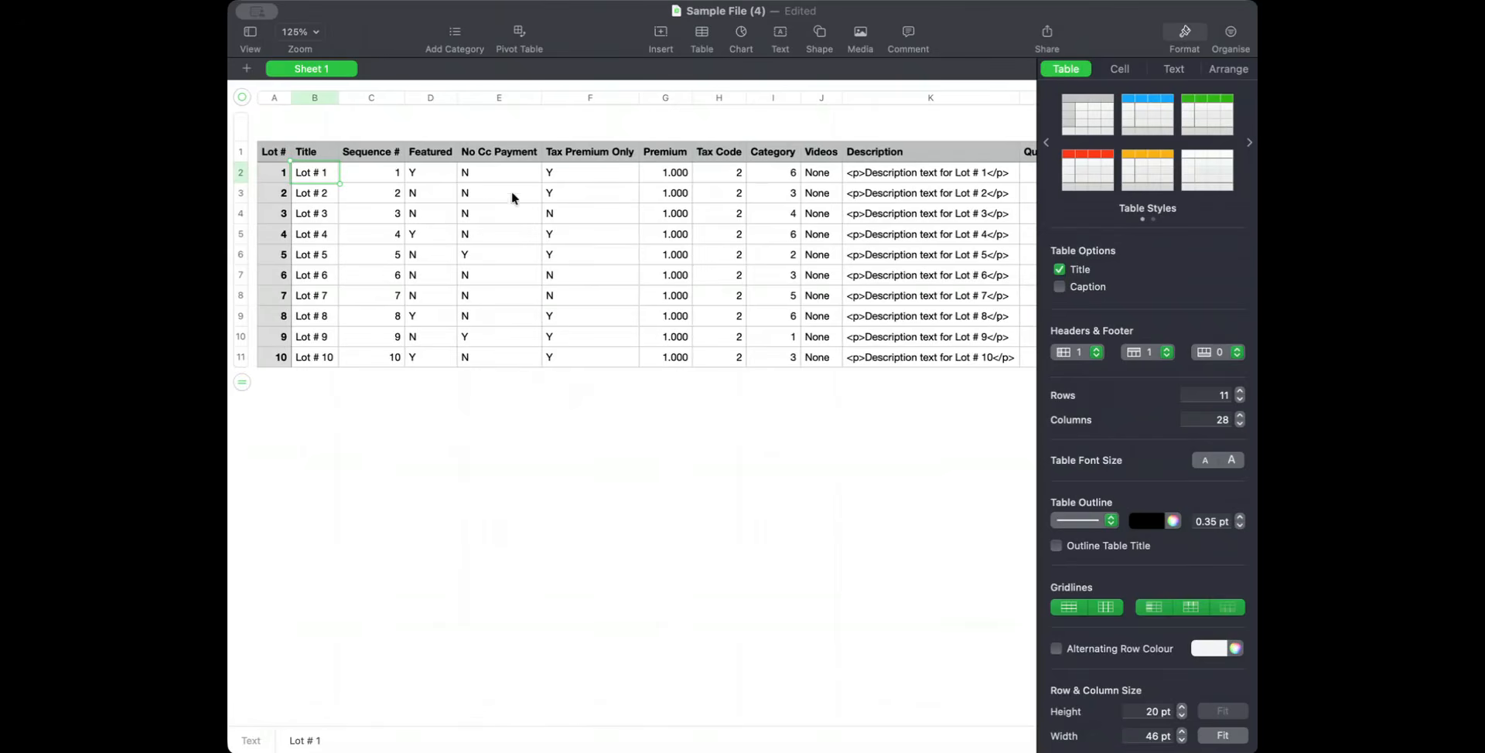
scroll(601, 294, "right", 3)
scroll(787, 283, "right", 5)
scroll(787, 277, "right", 4)
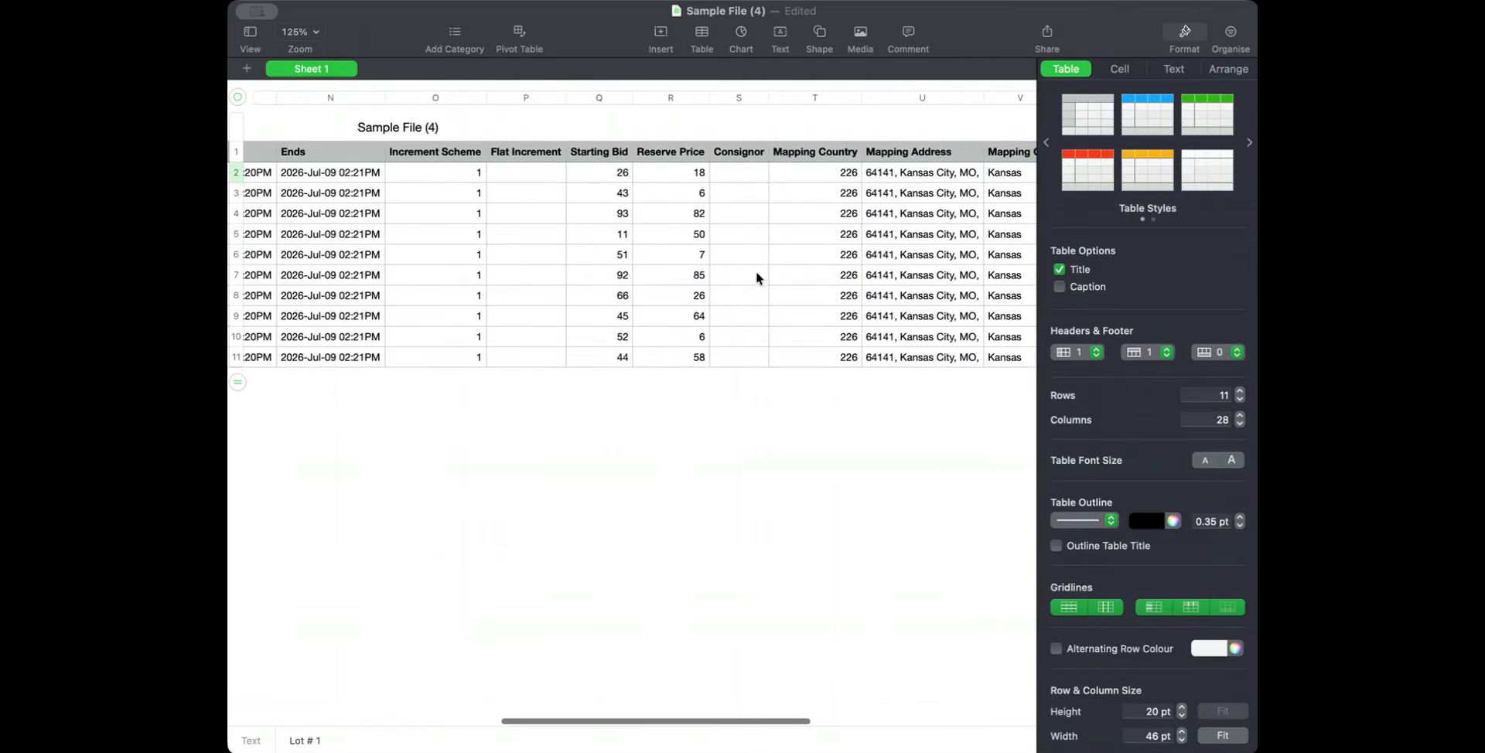
scroll(727, 243, "left", 6)
scroll(728, 243, "right", 6)
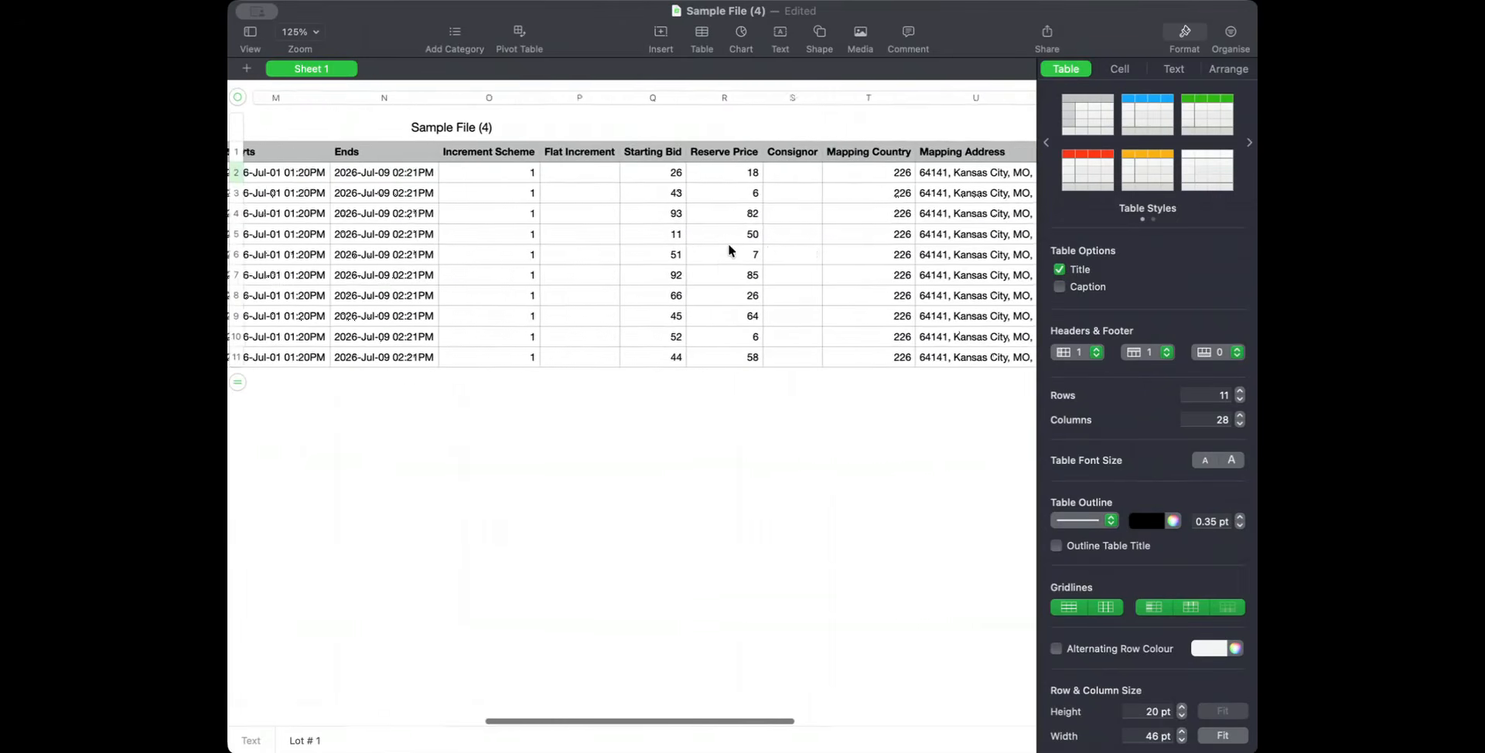
left_click(708, 176)
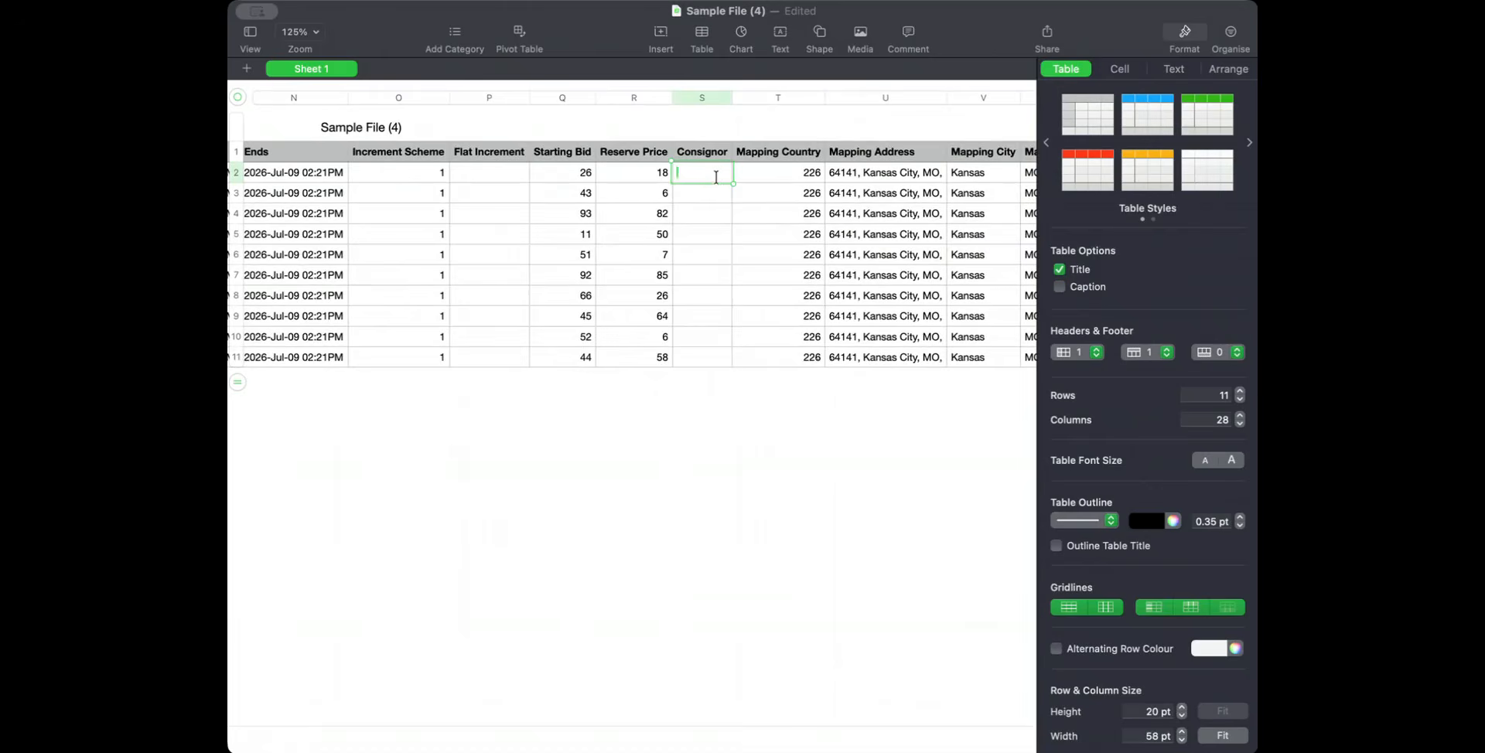
type("2")
key("Return")
type("2")
key("Return")
type("2")
key("Return")
type("2")
key("Return")
type("2")
key("Return")
type("2")
key("Return")
type("2")
key("Return")
type("1")
key("Return")
type("1")
key("Return")
type("1")
left_click(757, 425)
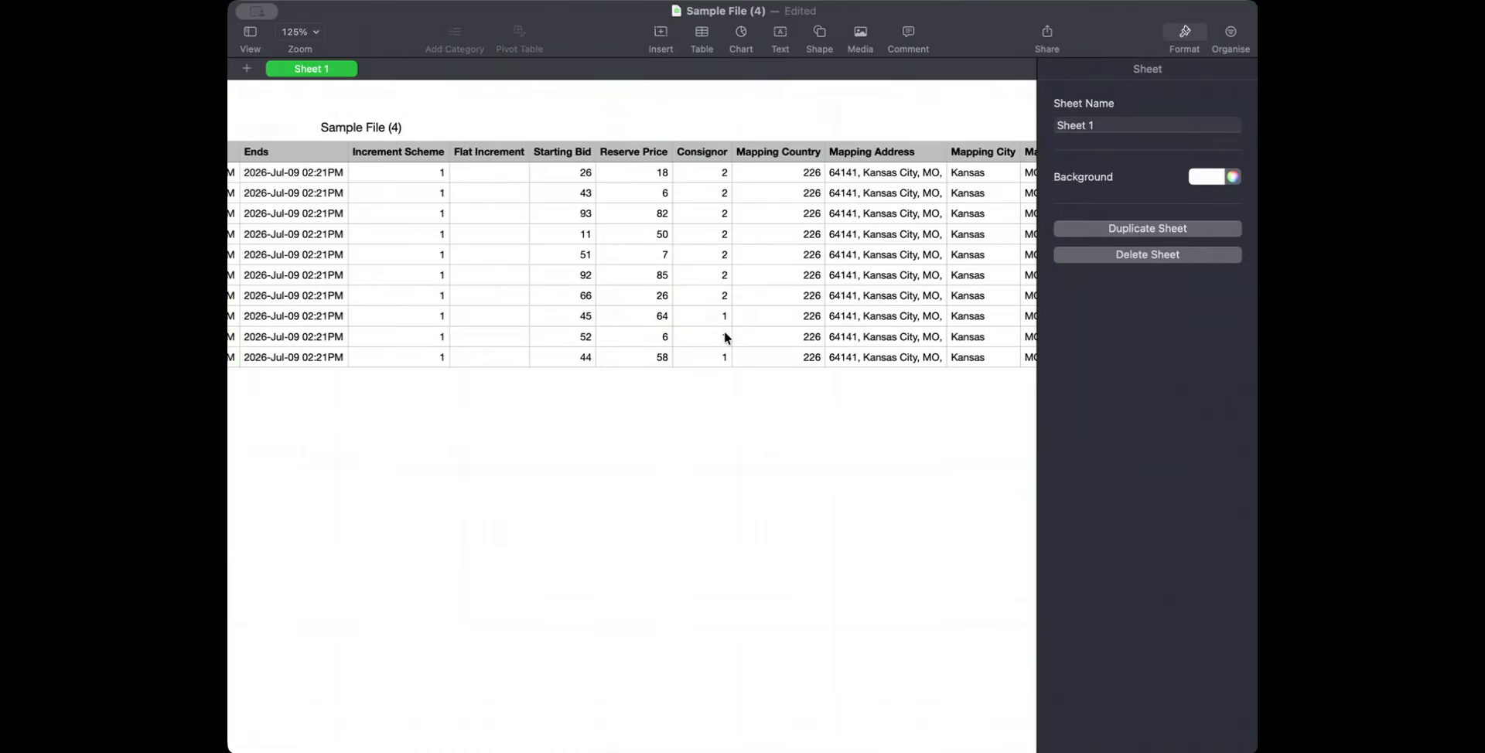
Export the spreadsheet as a CSV file named Consignor CSV.
scroll(536, 198, "left", 5)
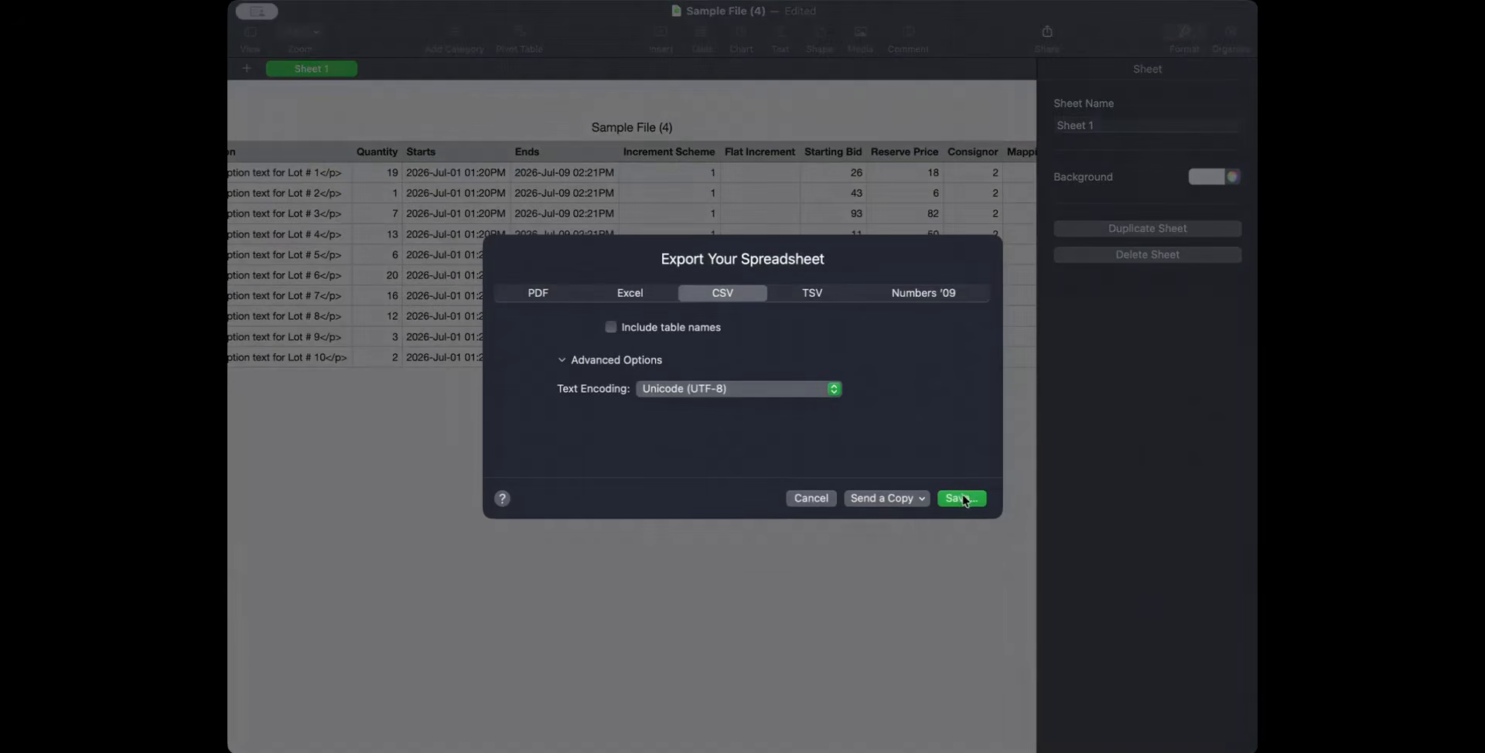
left_click(959, 499)
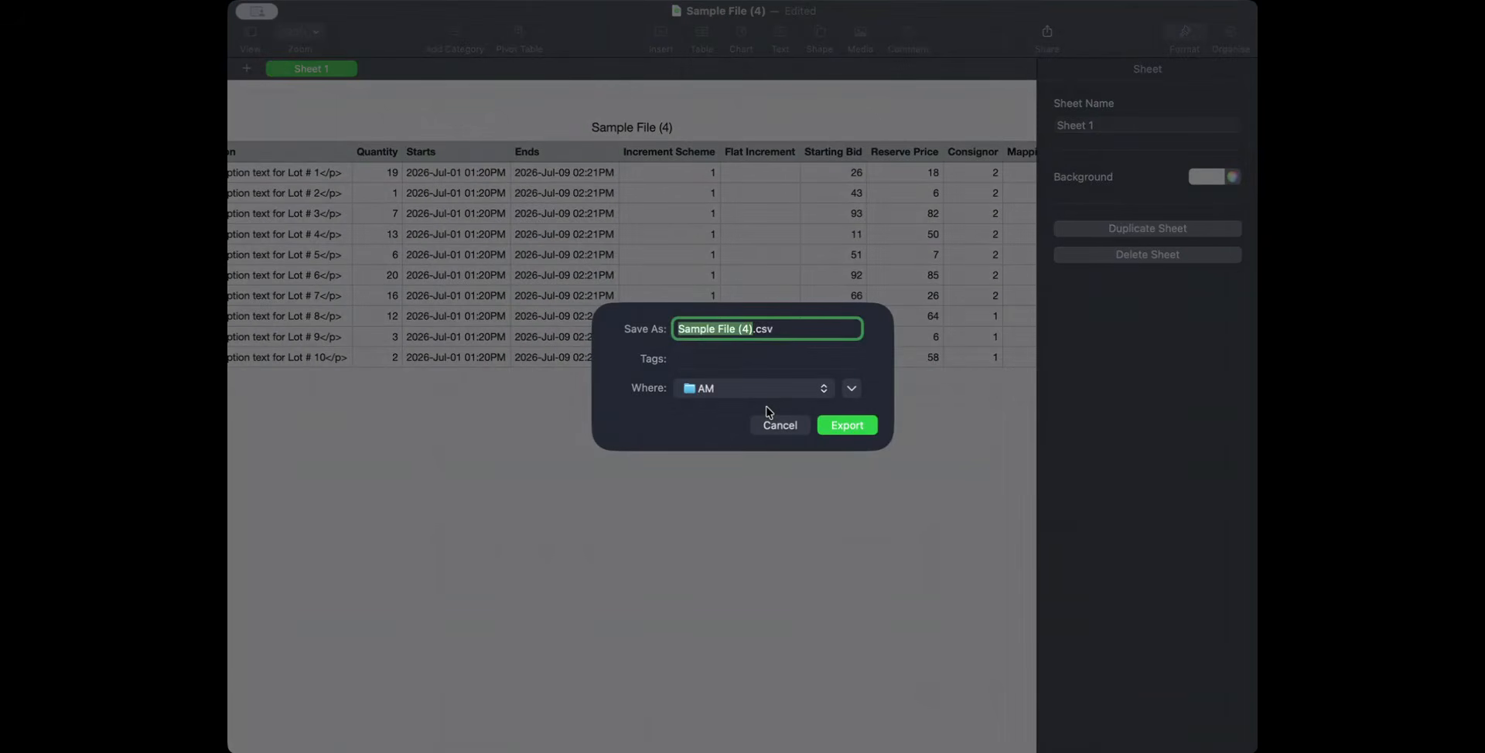
type("Consignor CSV")
left_click(845, 427)
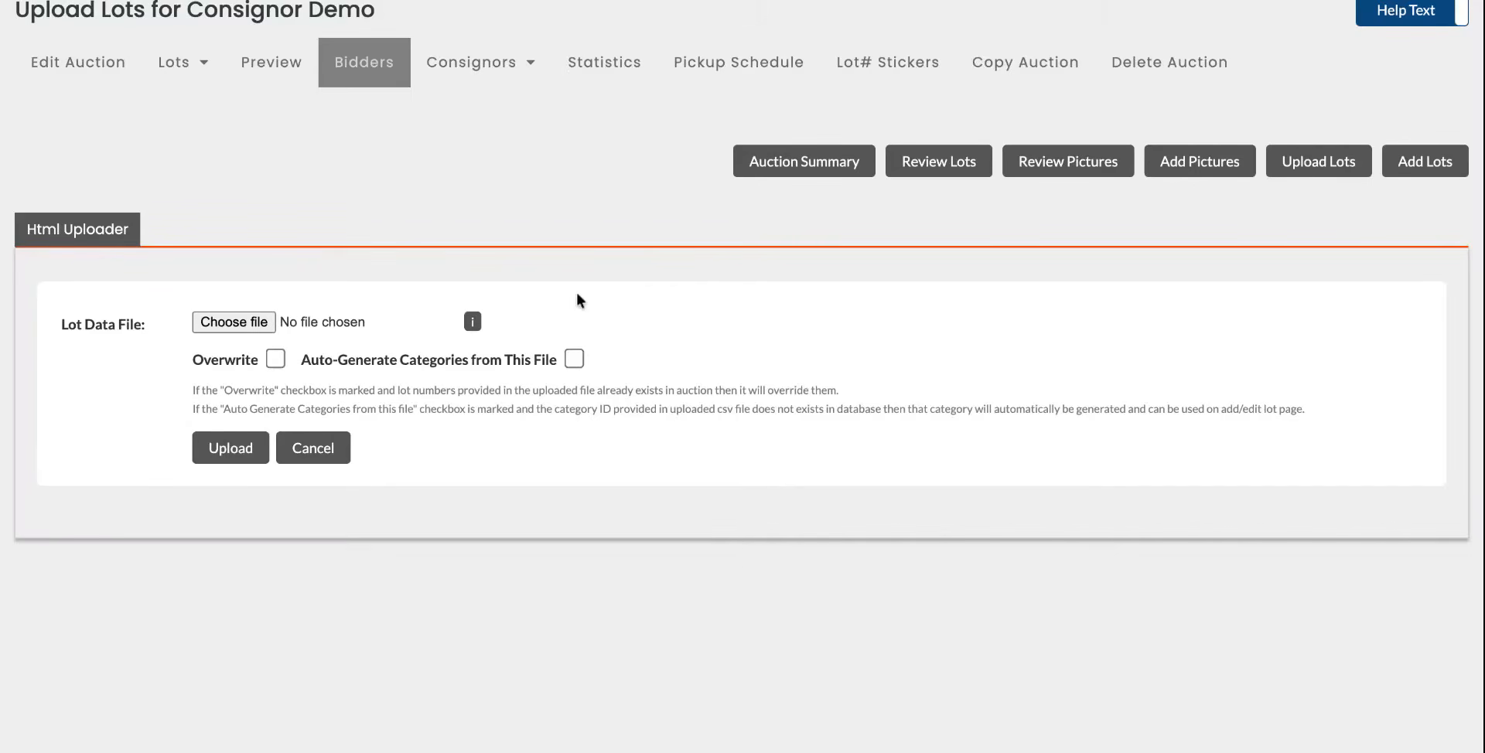
Choose the exported Consignor CSV as the lot data file and upload it to the auction.
scroll(503, 279, "up", 2)
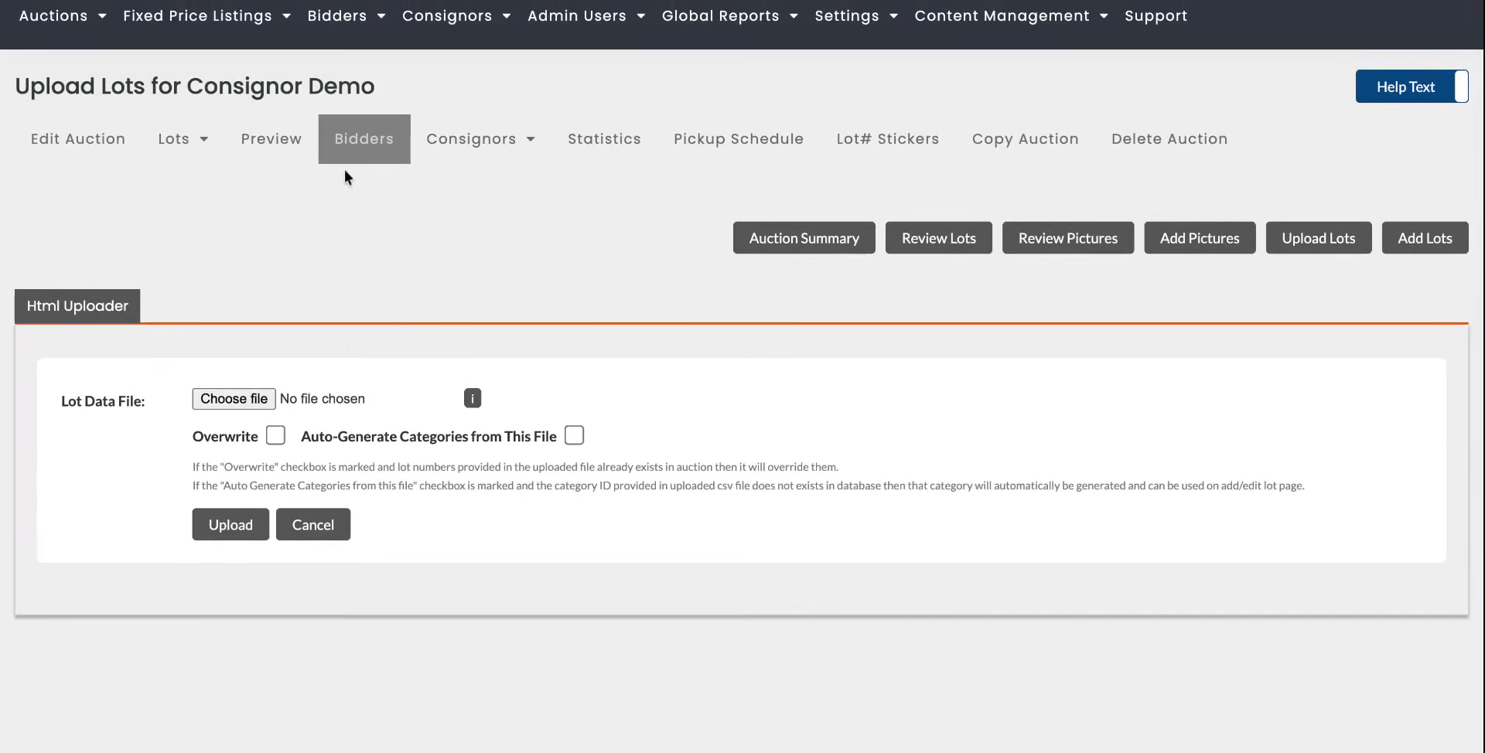
scroll(484, 325, "down", 5)
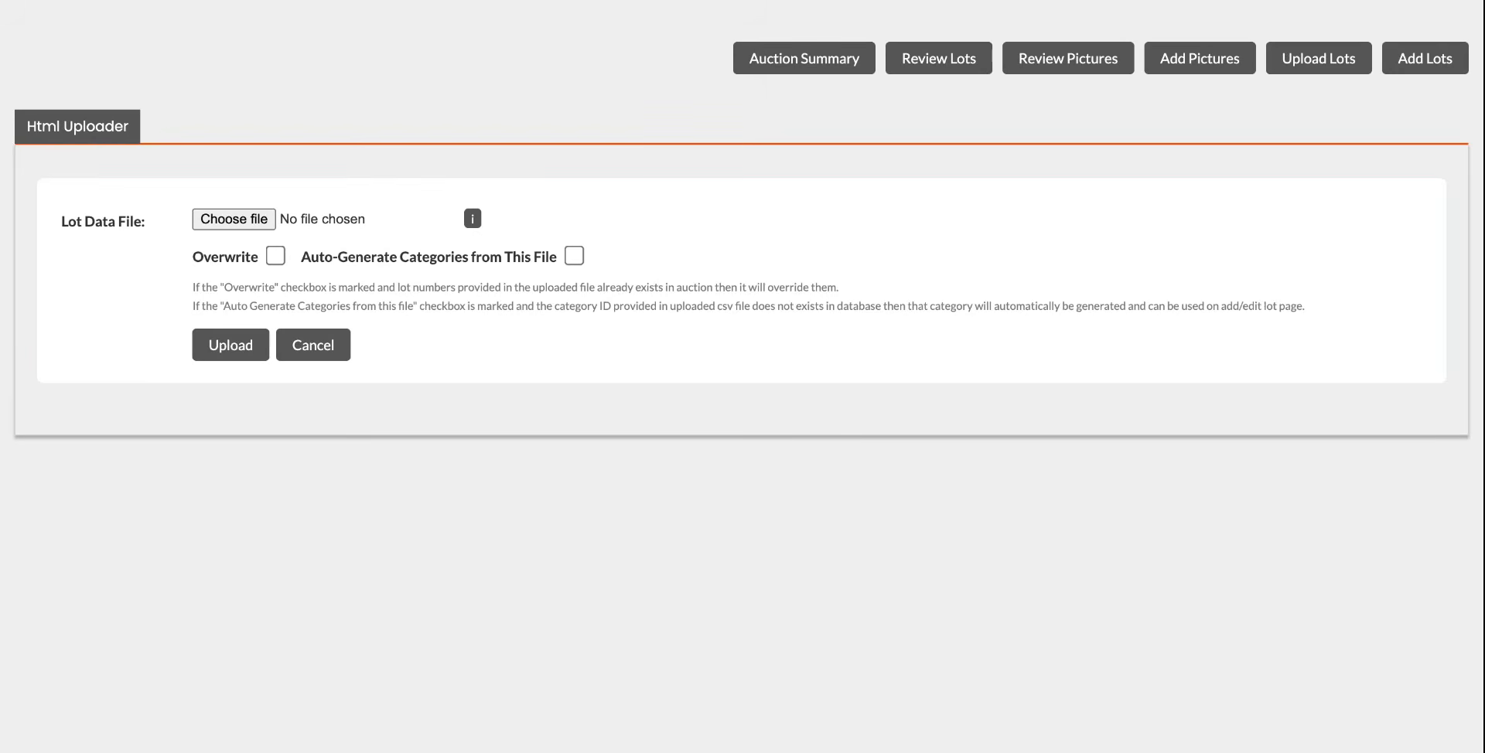
left_click(614, 426)
left_click(230, 345)
Review the upload results and consignor report, then open the auction's lot review list.
scroll(410, 309, "down", 2)
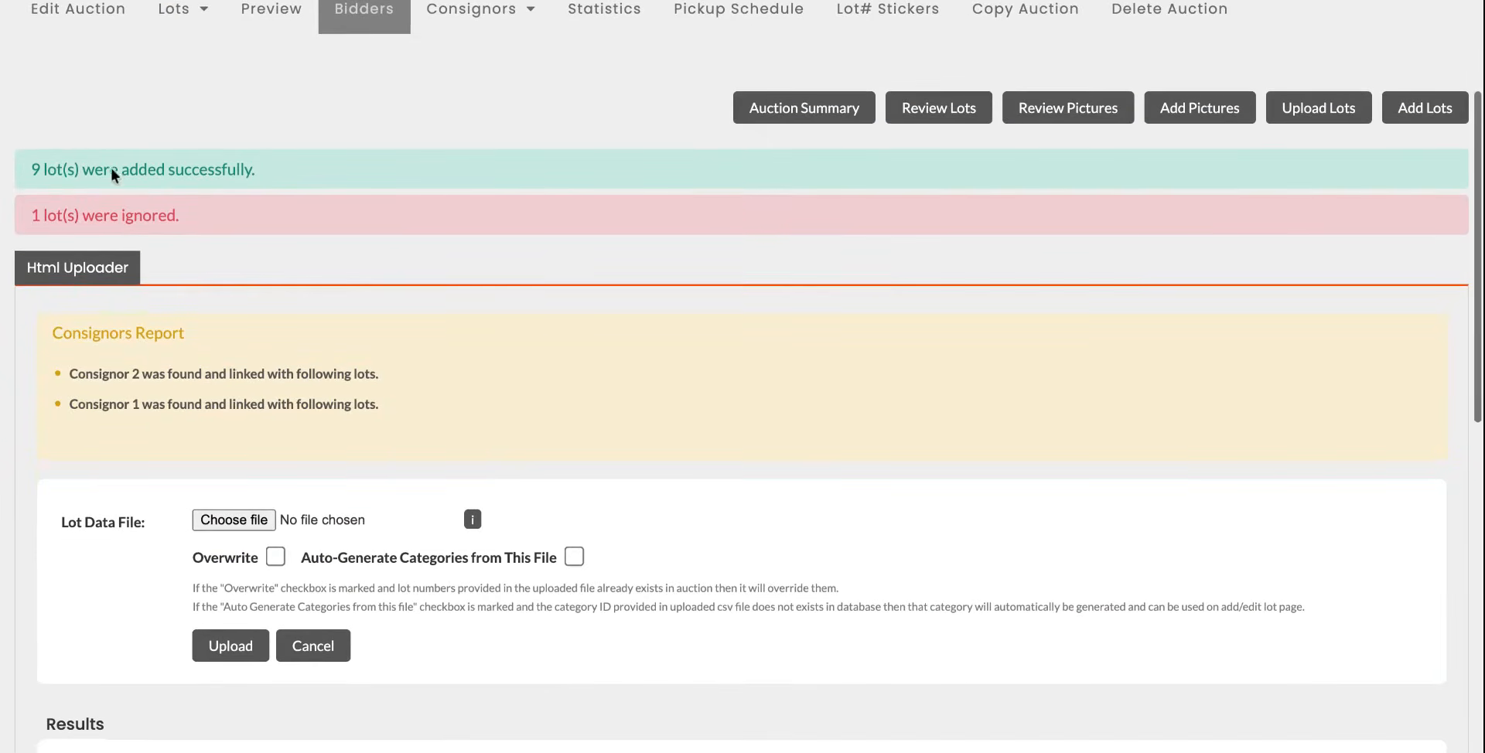
scroll(365, 347, "down", 1)
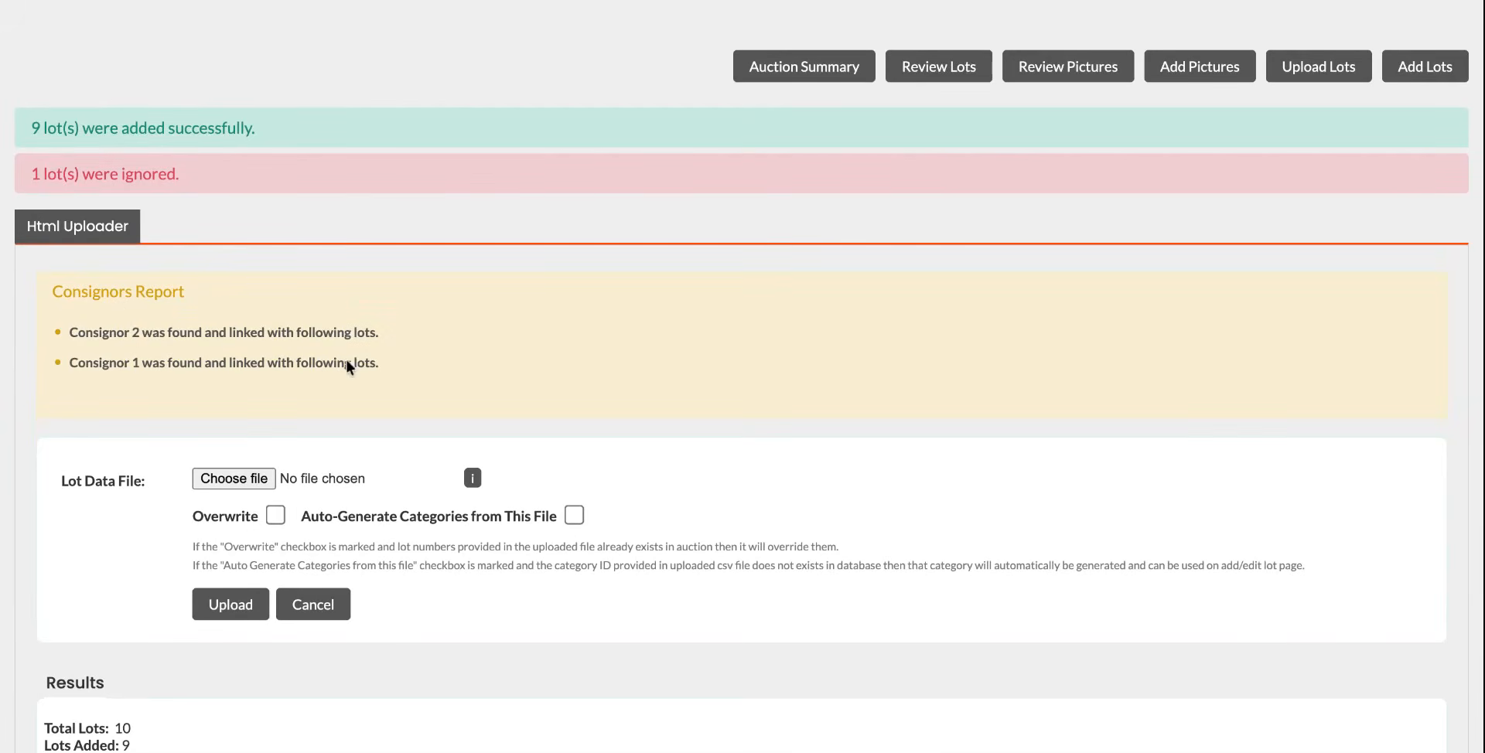
scroll(441, 409, "down", 7)
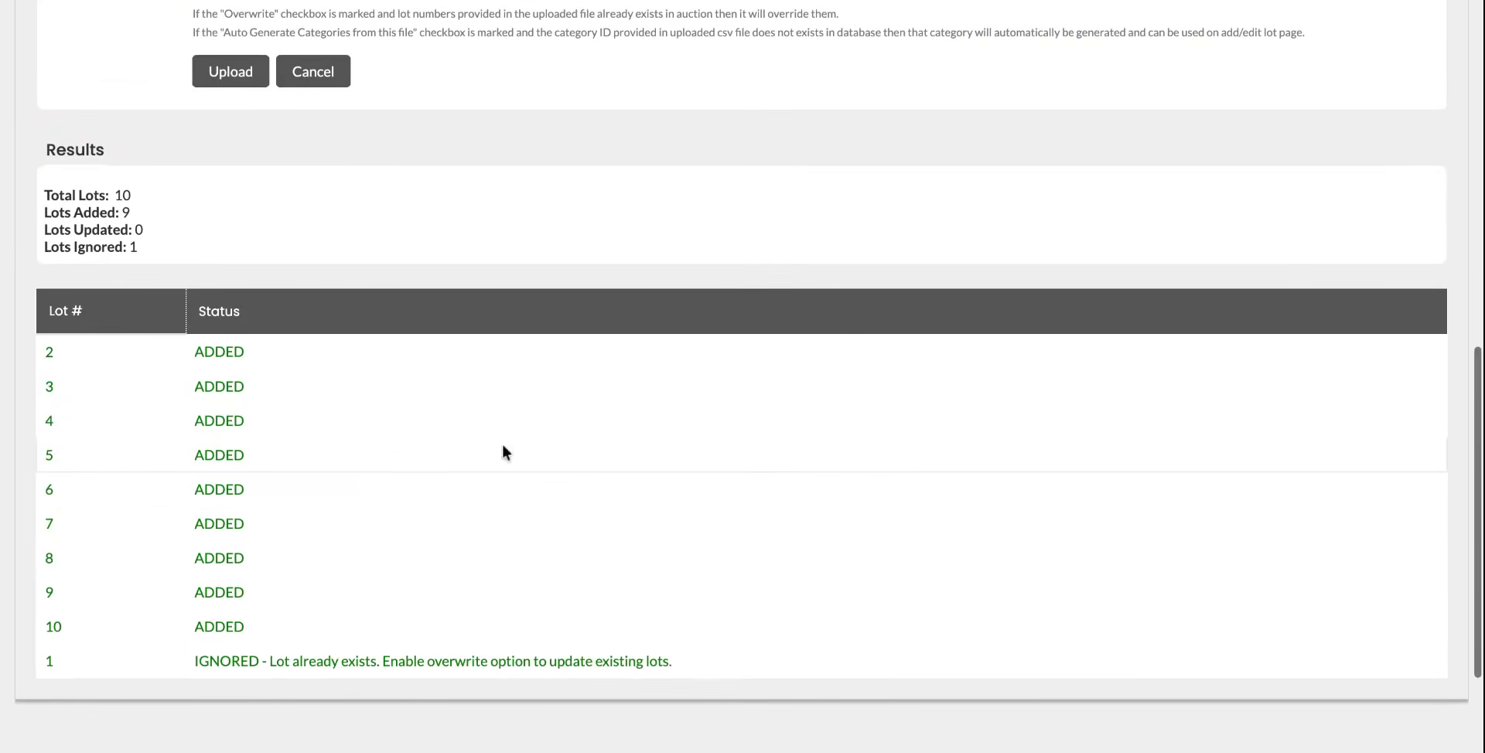
scroll(397, 413, "up", 8)
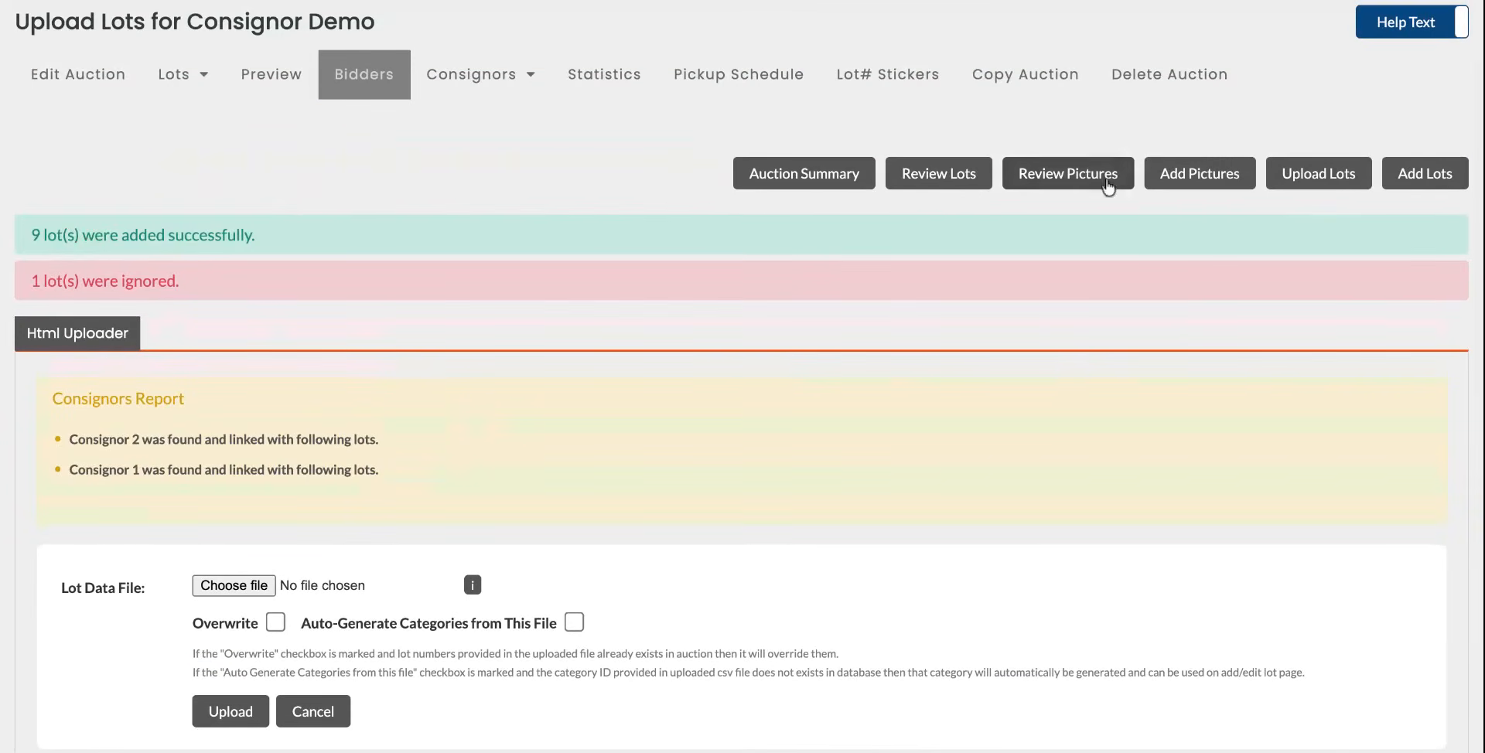
left_click(920, 187)
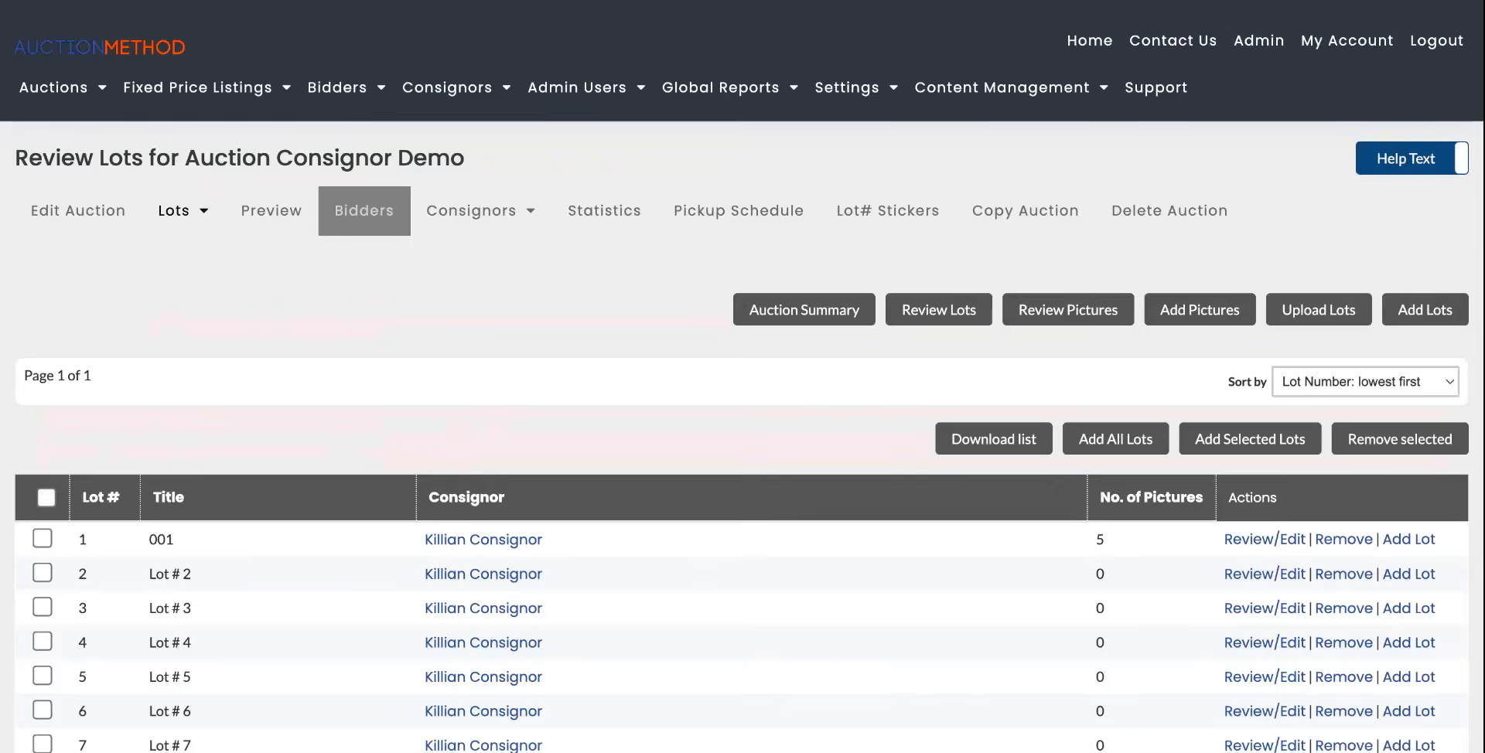
Add all reviewed lots to the auction and dismiss the confirmation.
scroll(731, 447, "down", 4)
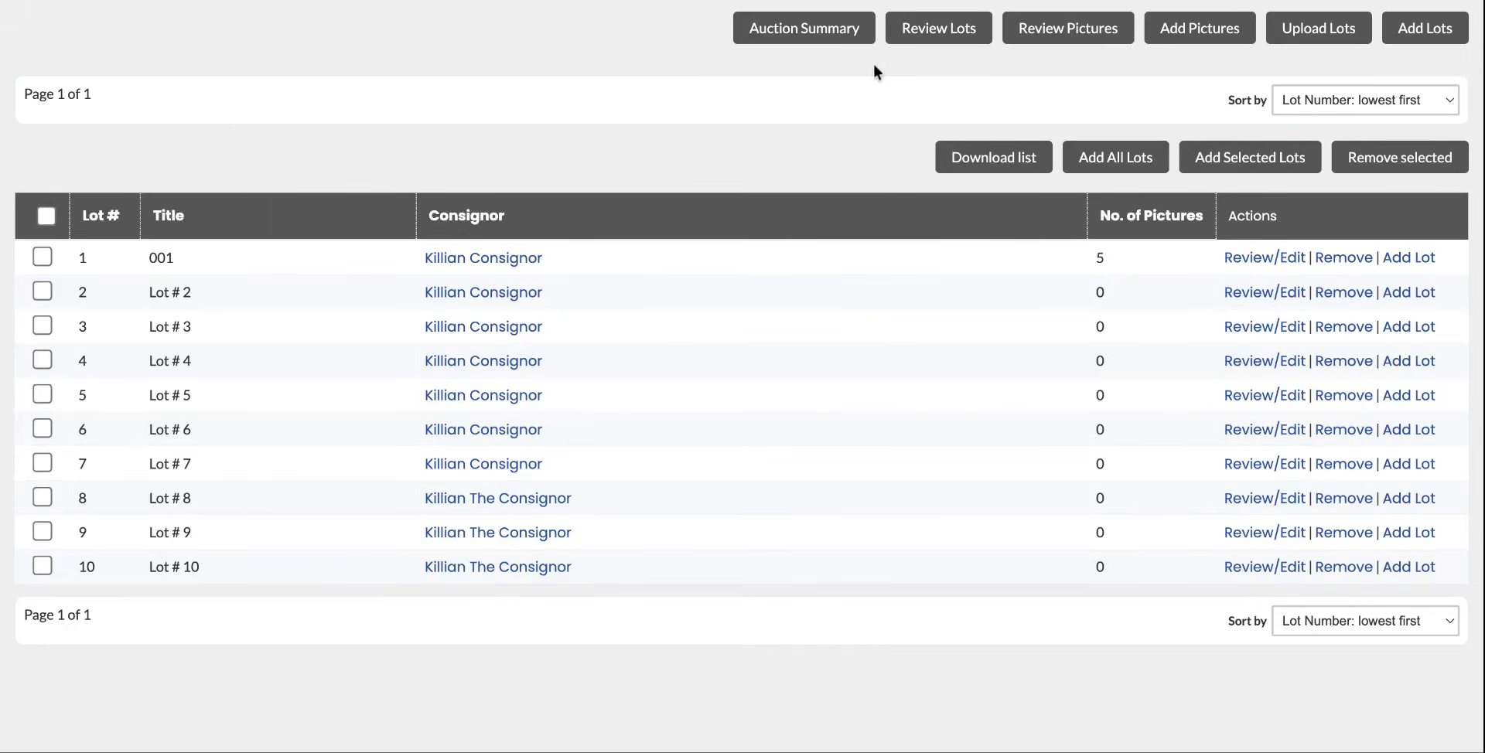
left_click(1092, 158)
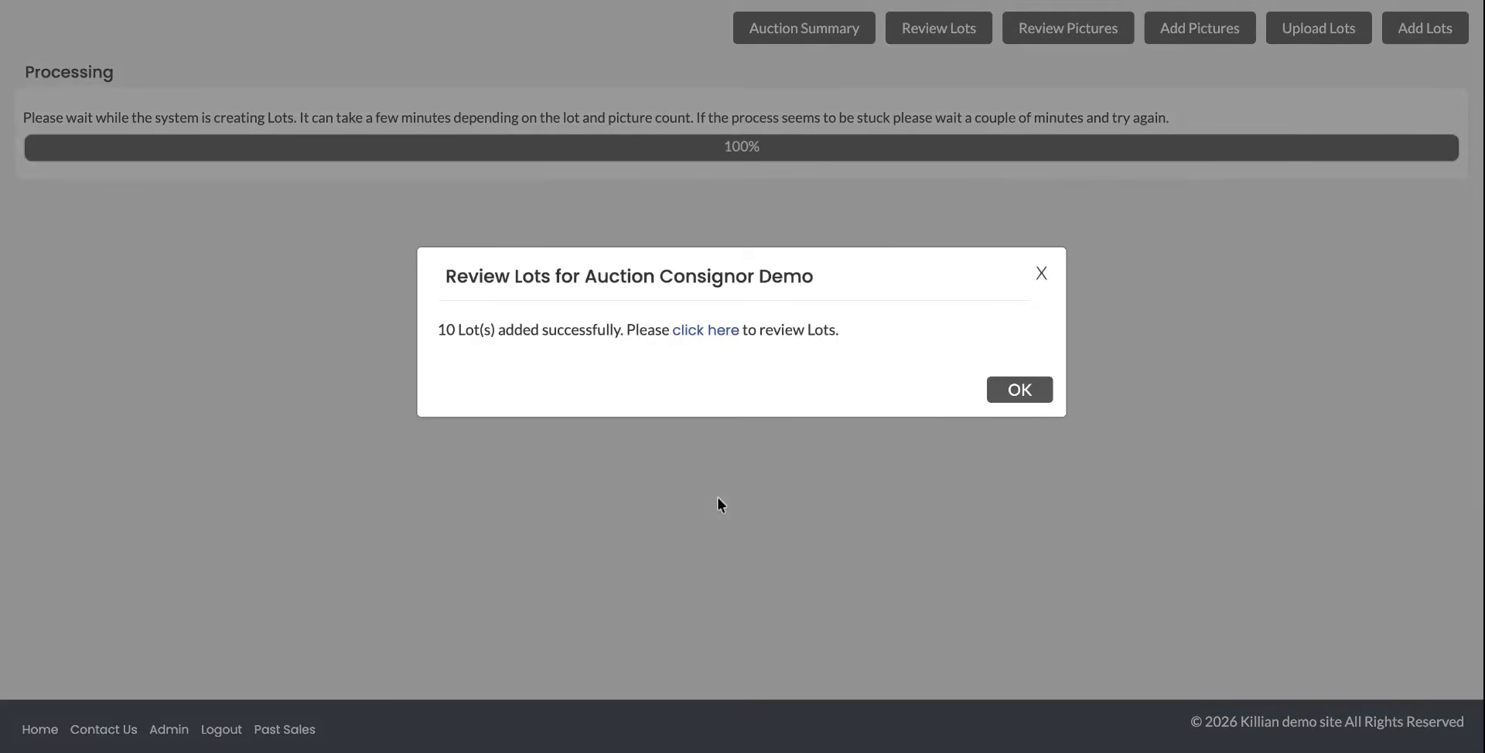
left_click(1027, 390)
scroll(549, 578, "down", 1)
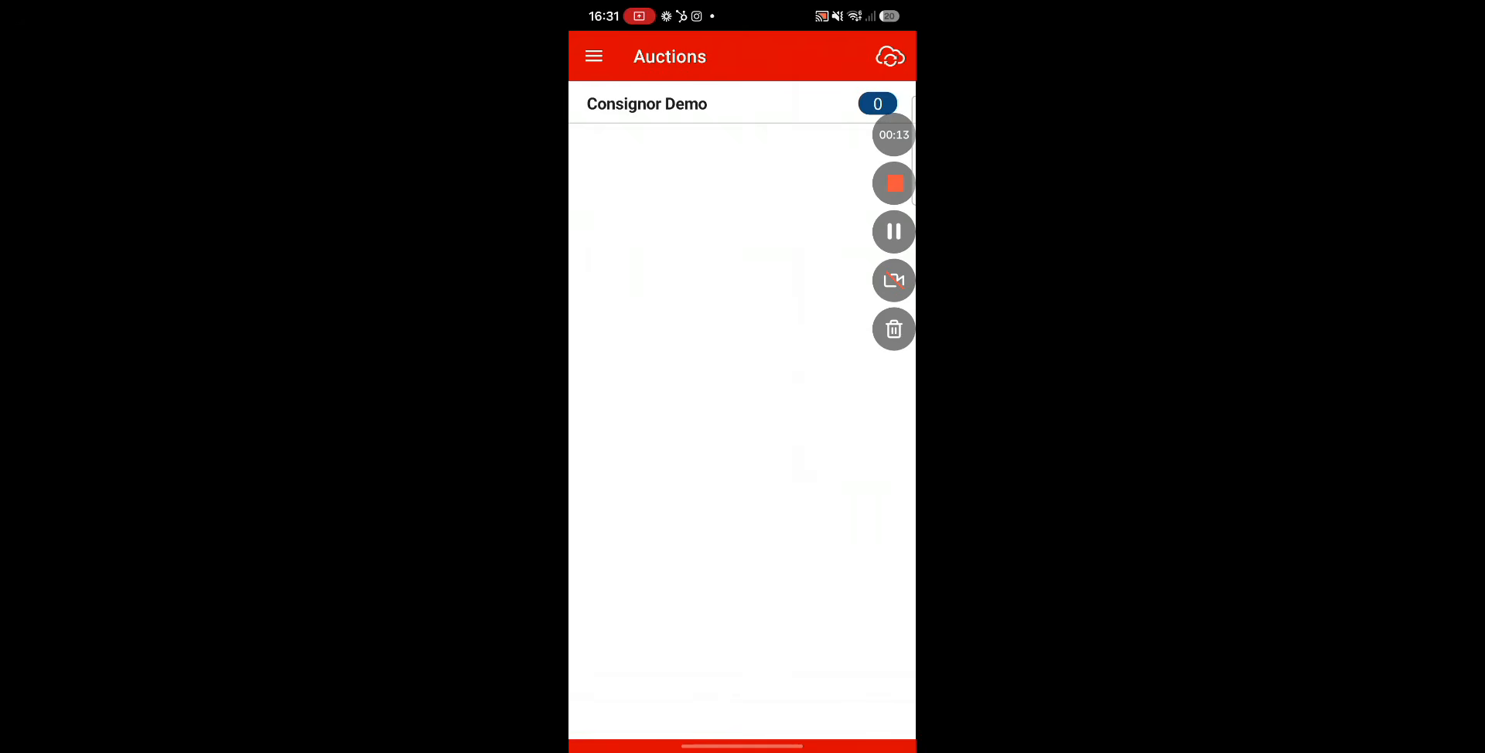
Open the Consignor Demo auction in the mobile app and set the new lot number to 0011.
left_click(648, 104)
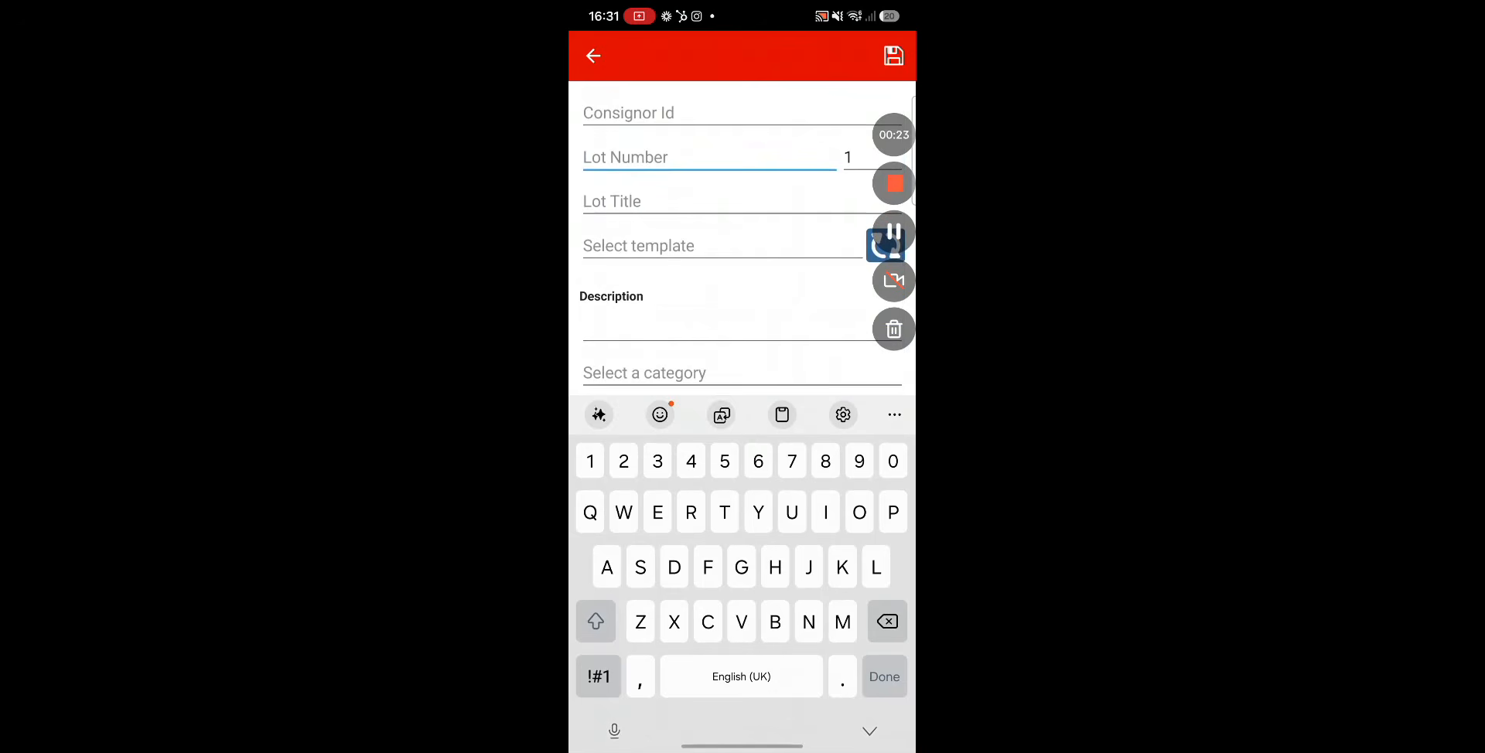
type("0001")
left_click(742, 201)
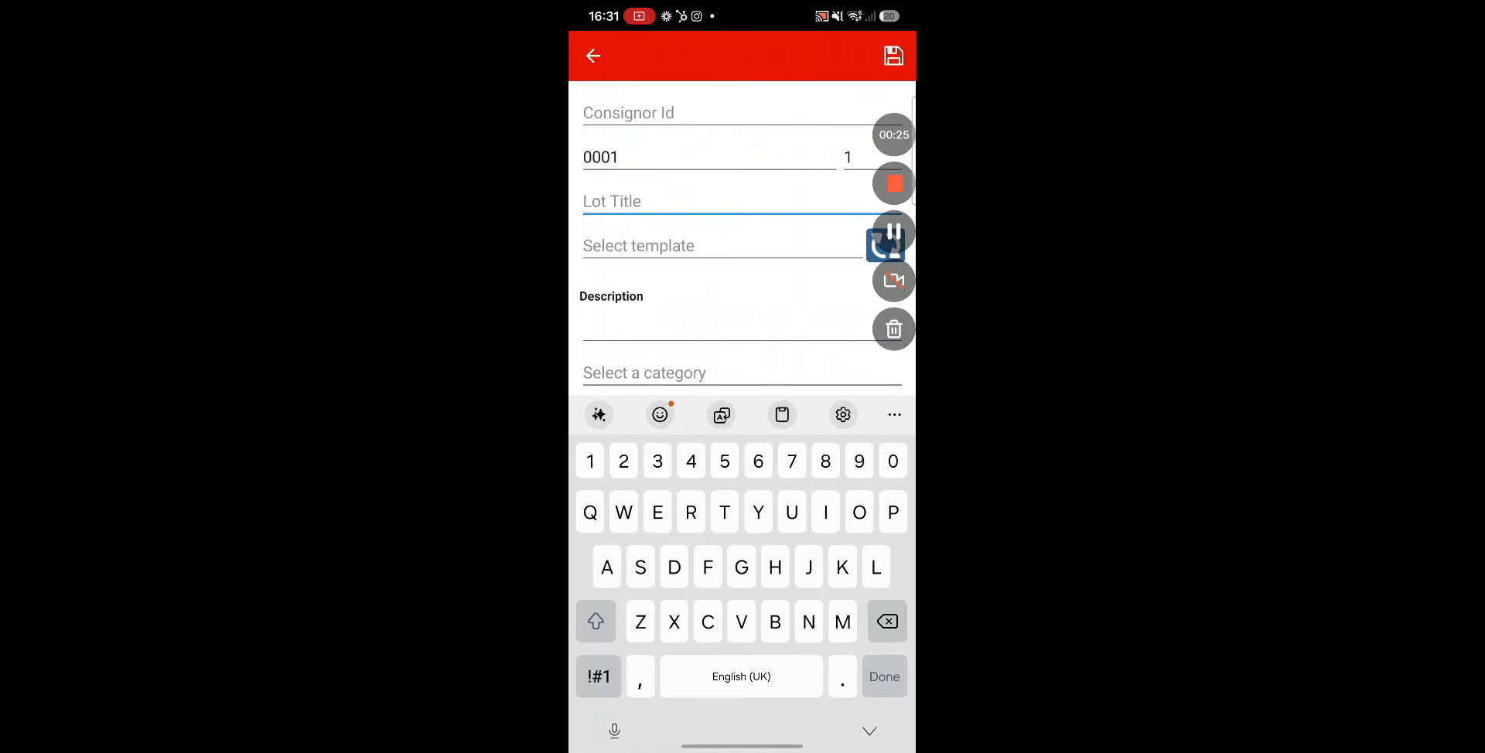
left_click(620, 157)
key("BackSpace")
key("BackSpace")
key("BackSpace")
key("BackSpace")
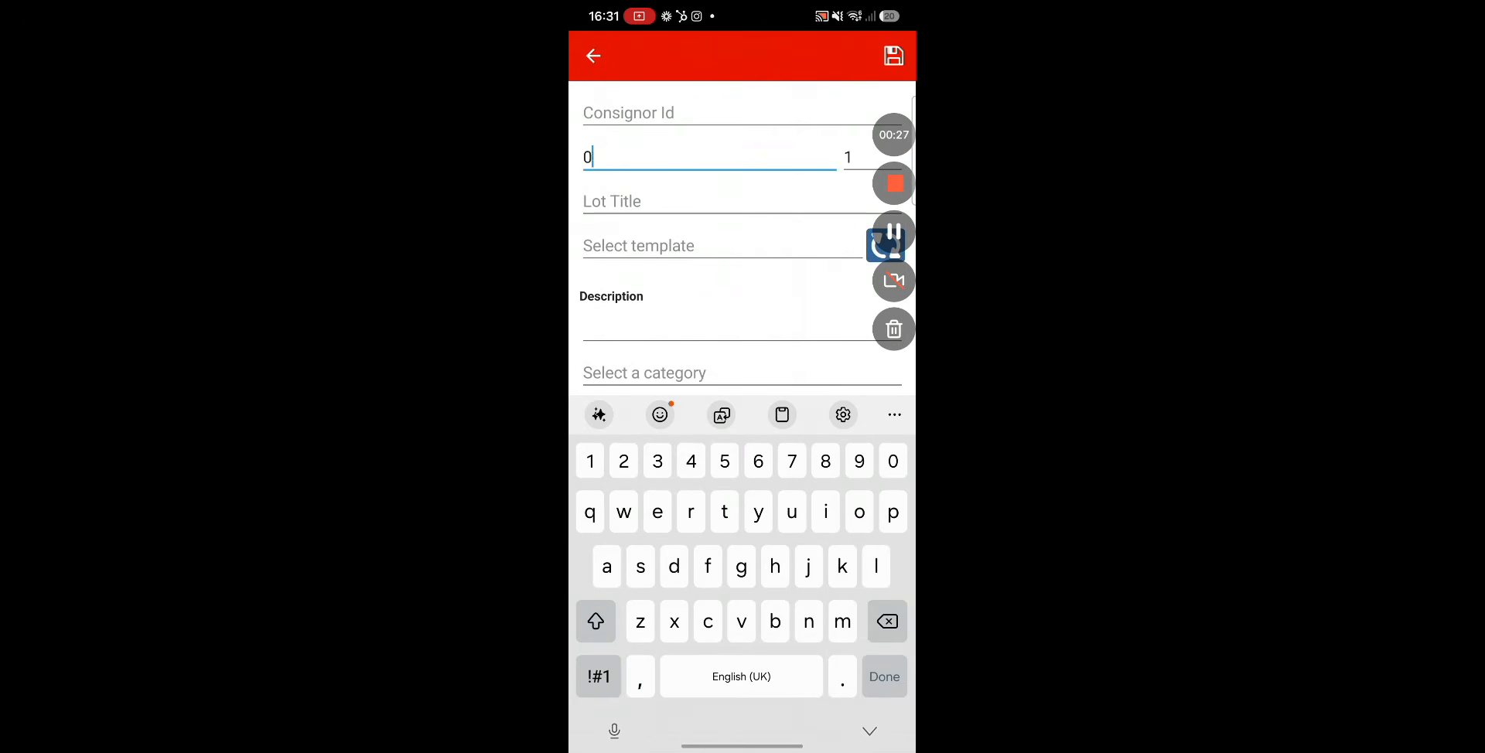
type("11")
Set the lot title to Auctioneer toolbox lot.
left_click(741, 201)
type("Auction")
type("eer")
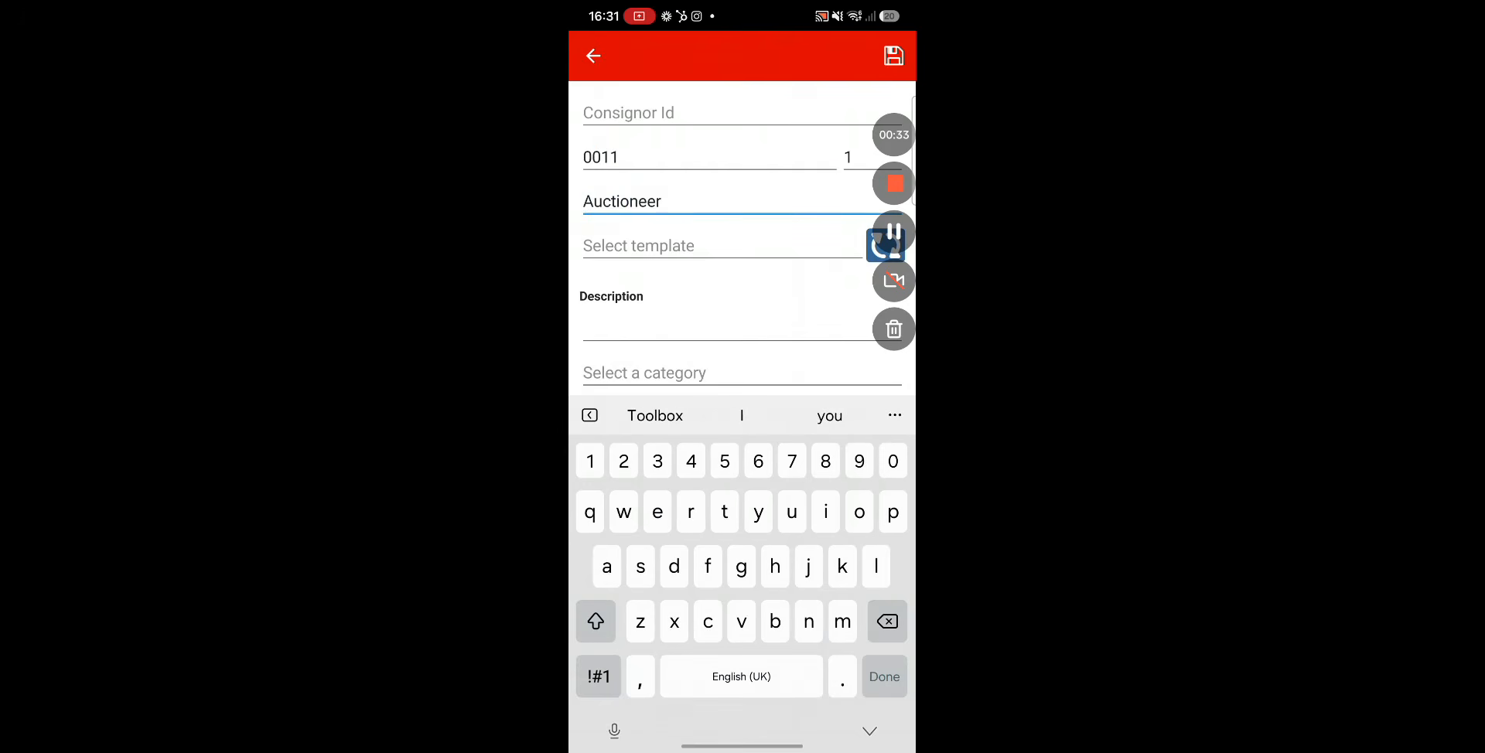
type(" toolbox lot")
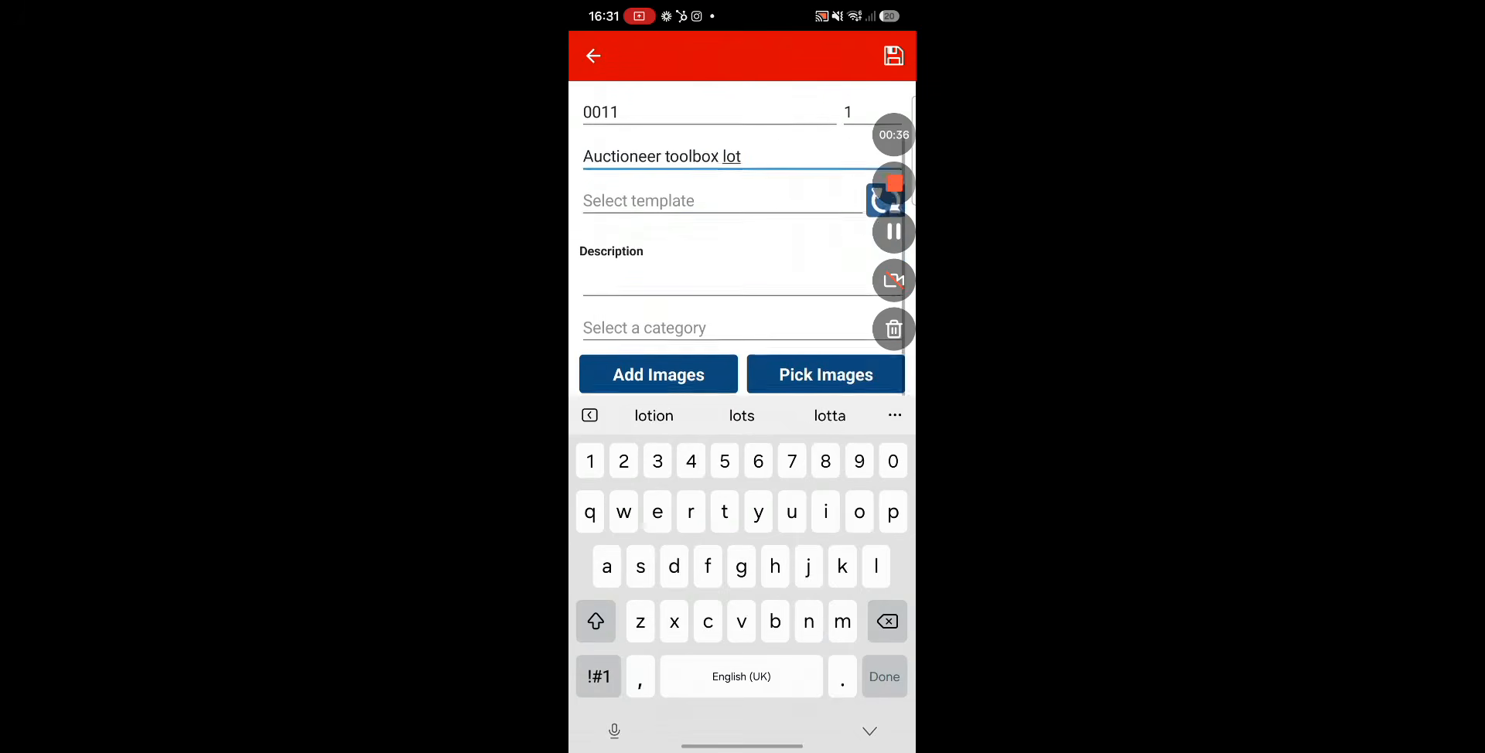
Enter This is for consignor from app as the lot description.
left_click(741, 281)
type("This i")
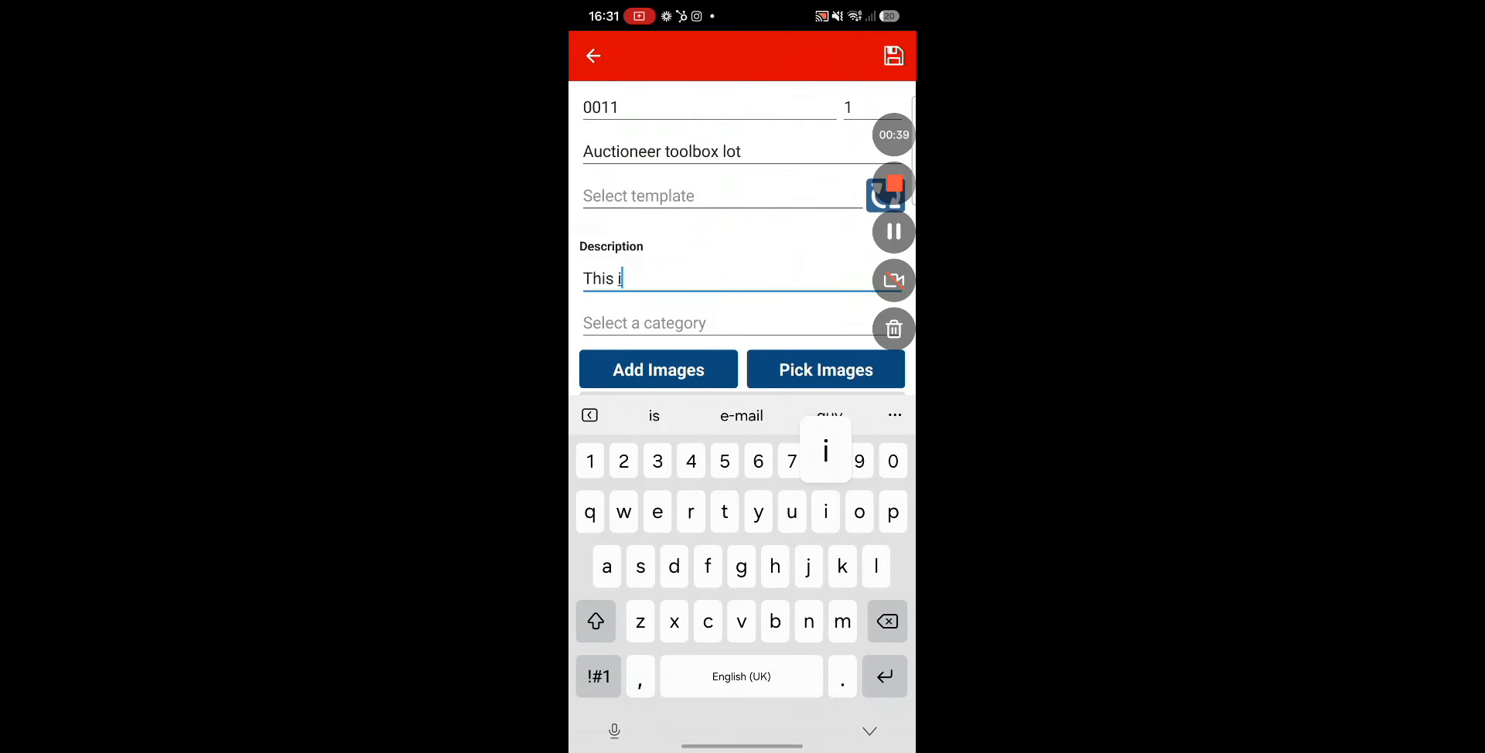
type("s for consigno")
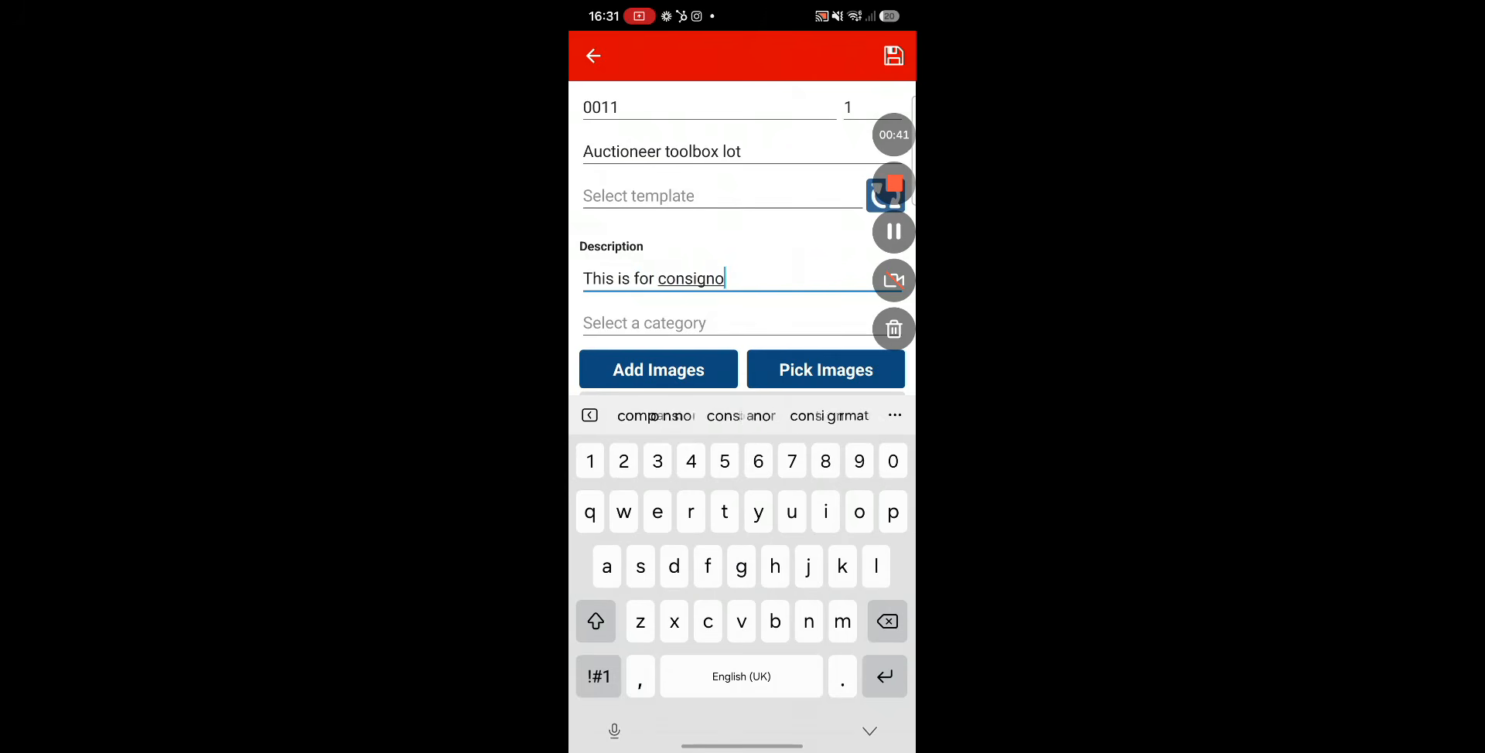
type("r from app")
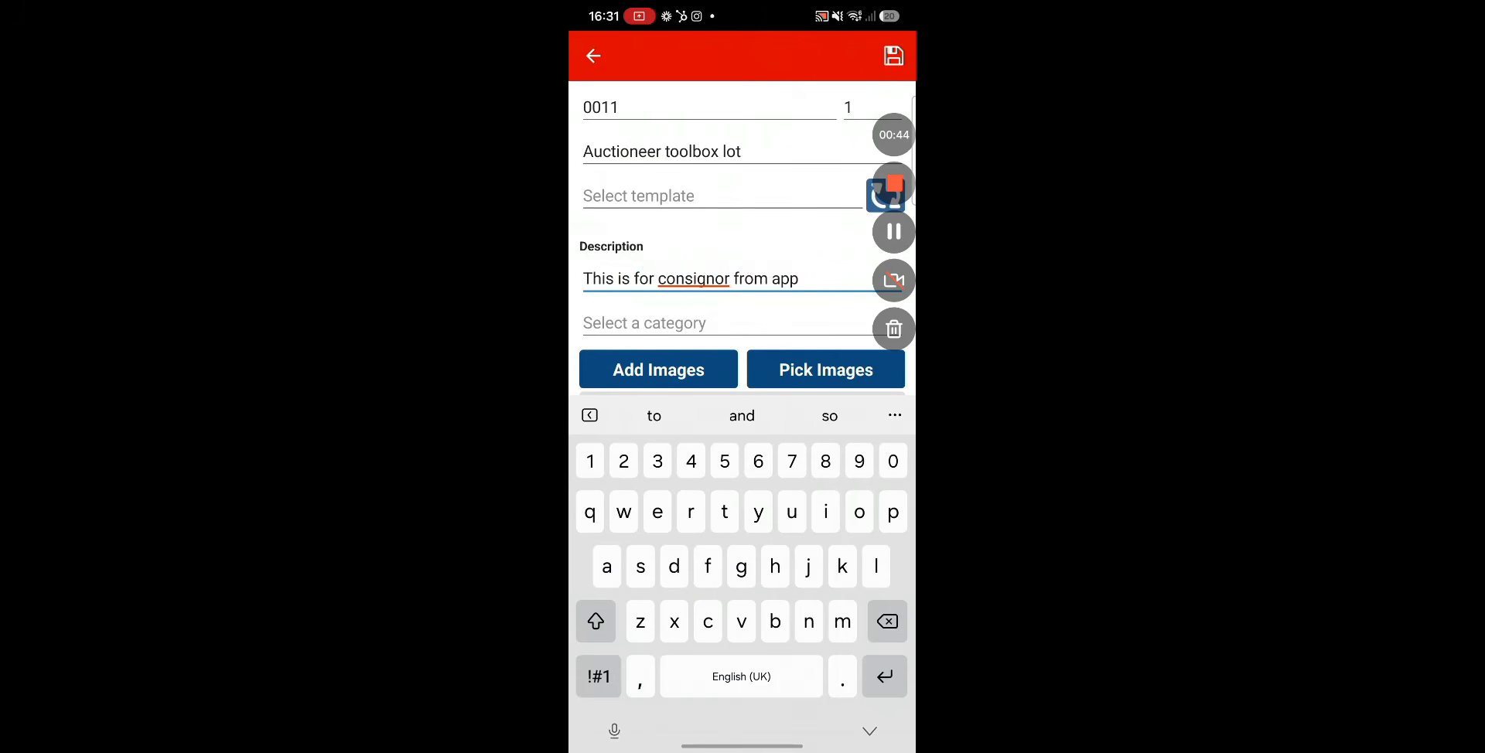
Set the lot's consignor ID to 2.
scroll(742, 240, "up", 1)
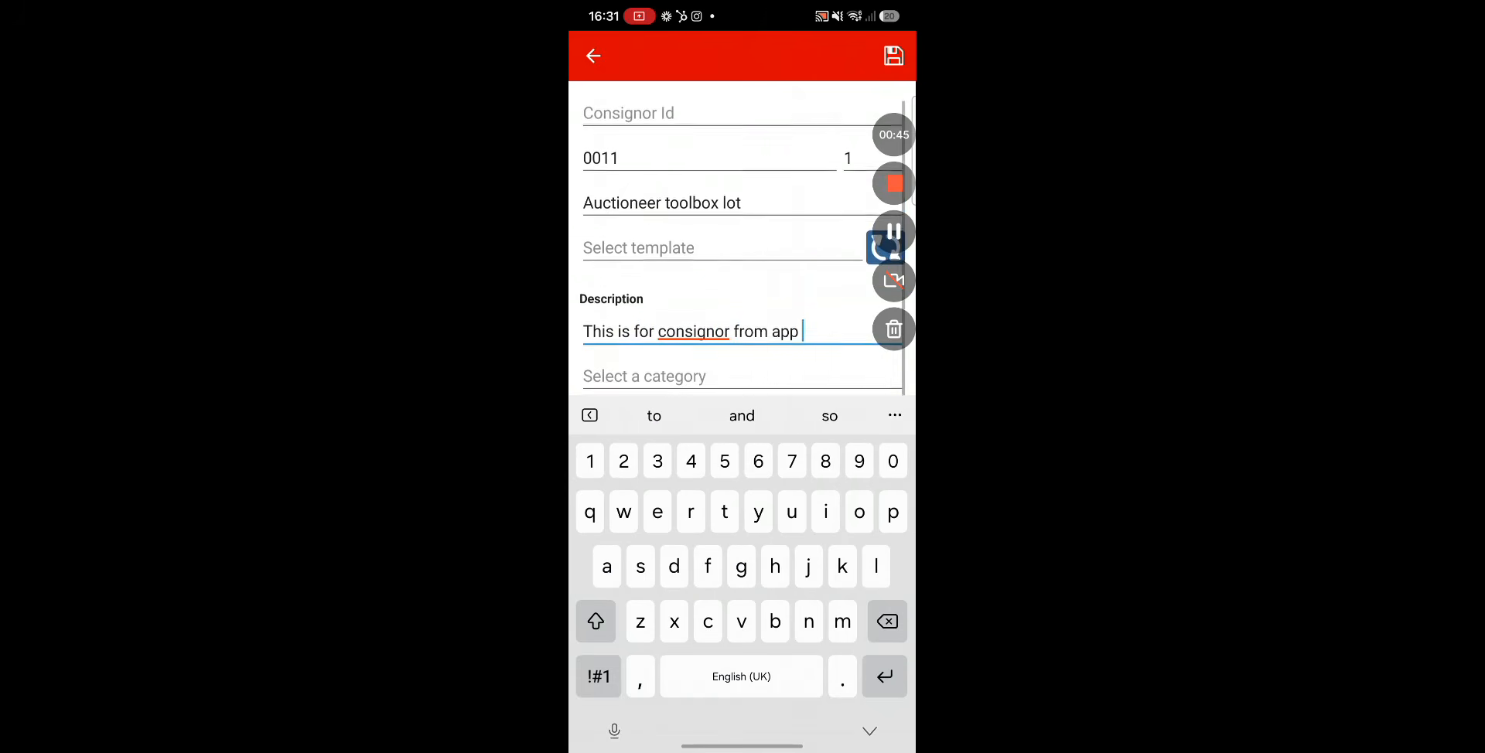
left_click(681, 113)
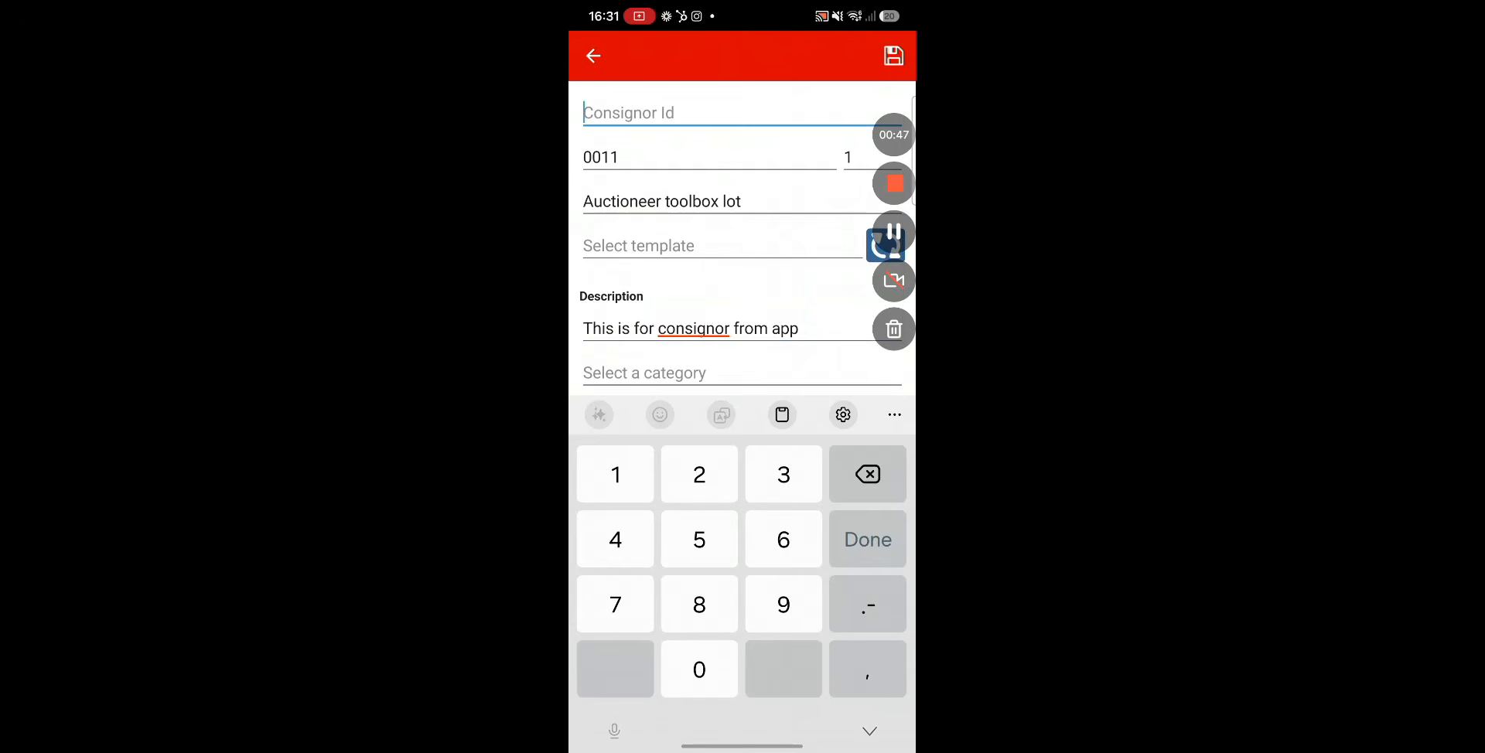
type("2")
Save the lot, then leave the new blank lot form without saving it.
scroll(742, 240, "down", 3)
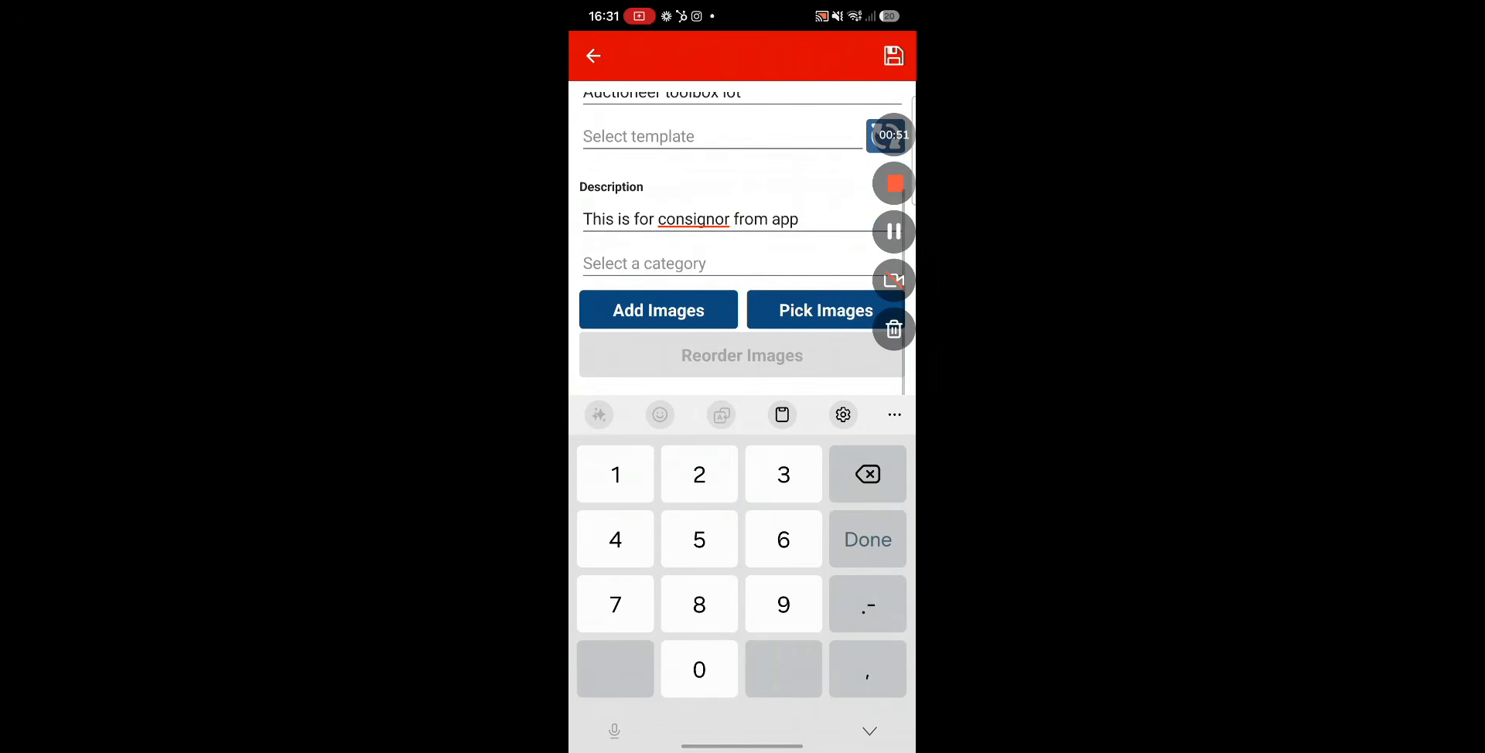
scroll(742, 240, "down", 2)
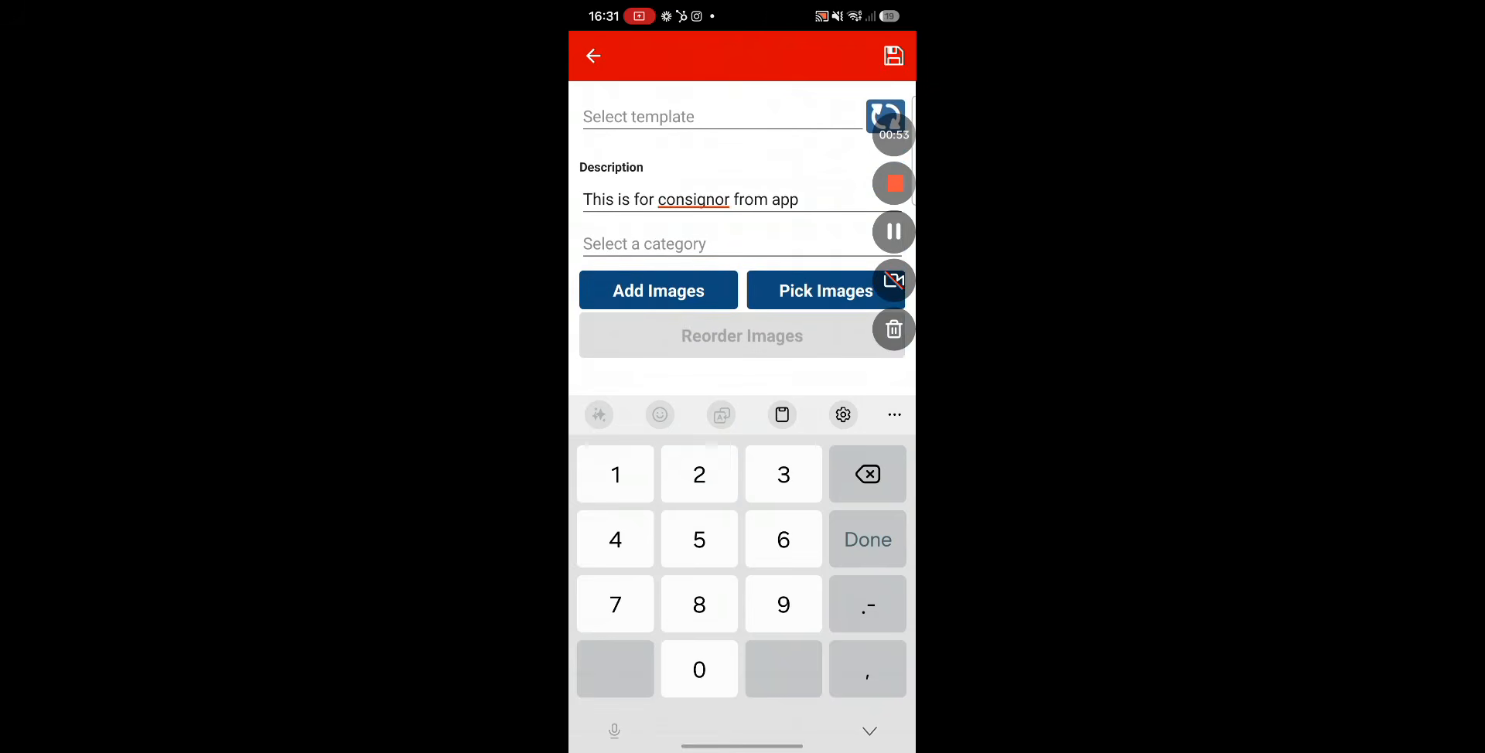
left_click(894, 56)
left_click(870, 739)
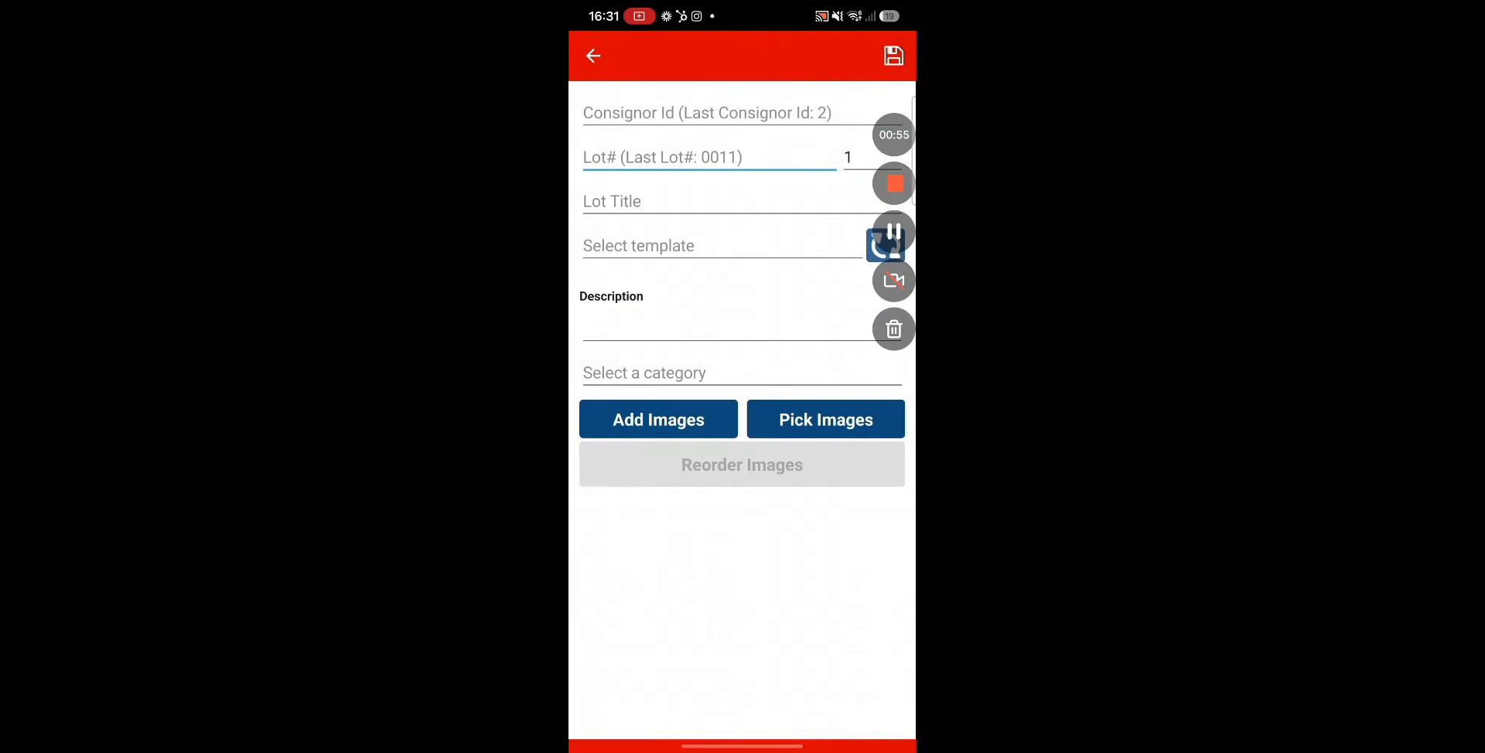
left_click_drag(571, 559, 636, 559)
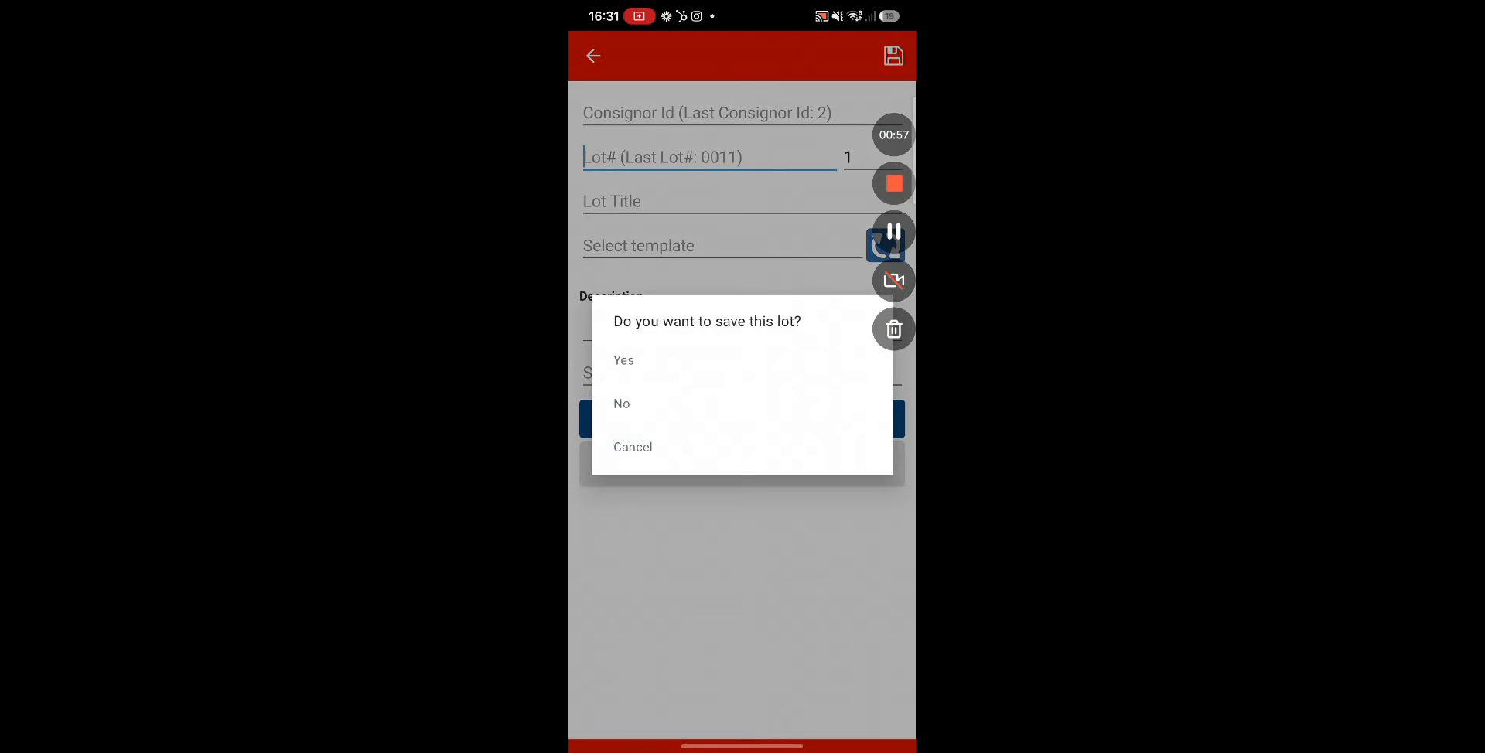
left_click(704, 403)
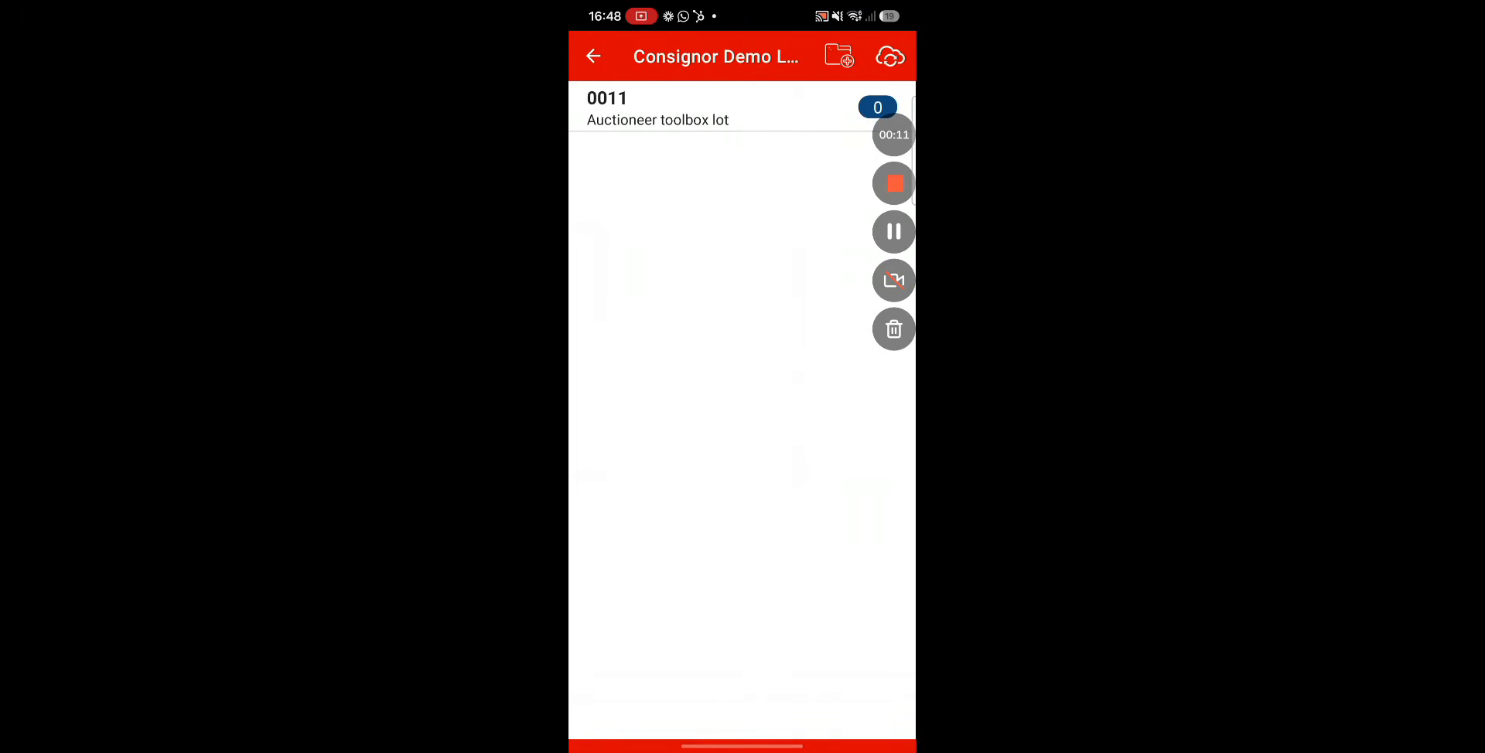
Turn on the Persist consignor number setting in the app's settings.
left_click(594, 57)
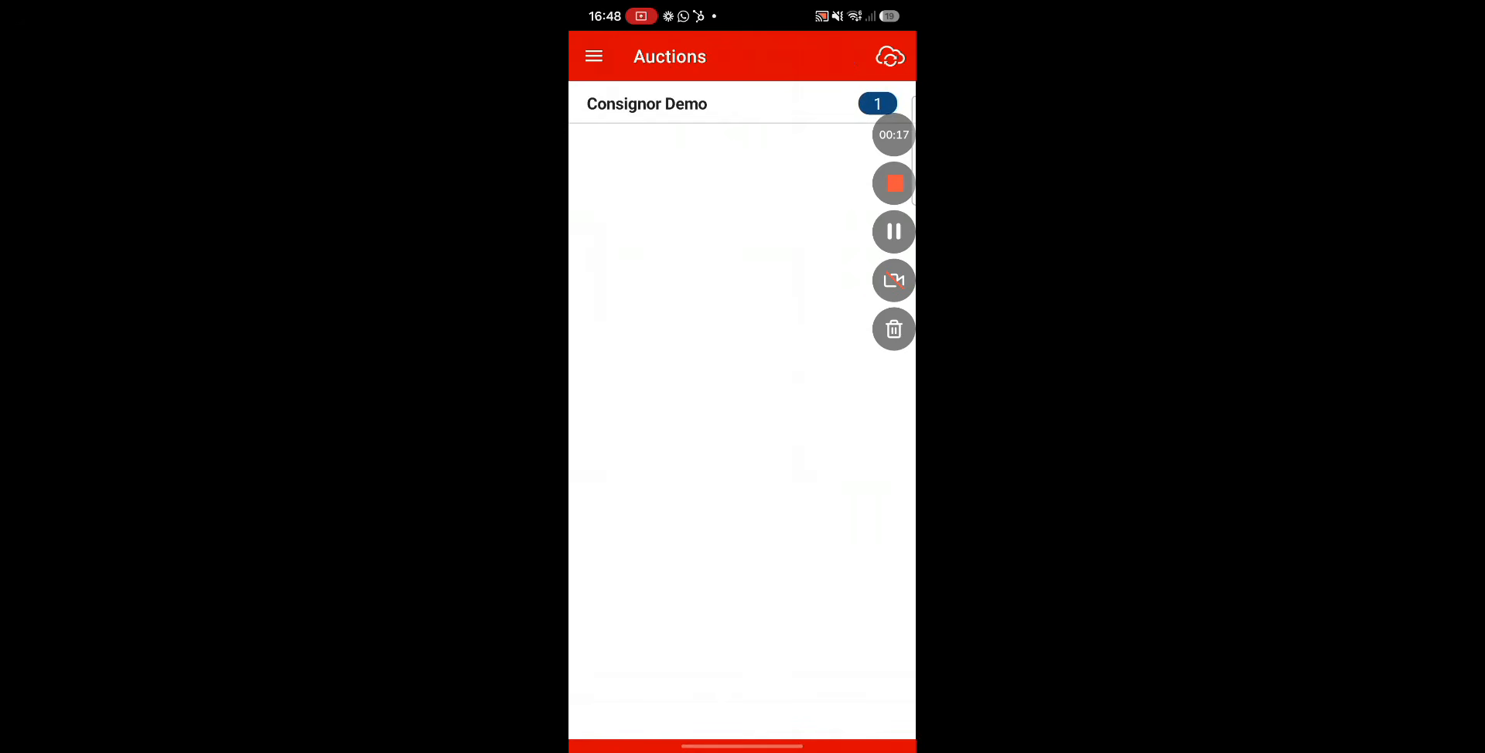
left_click(593, 56)
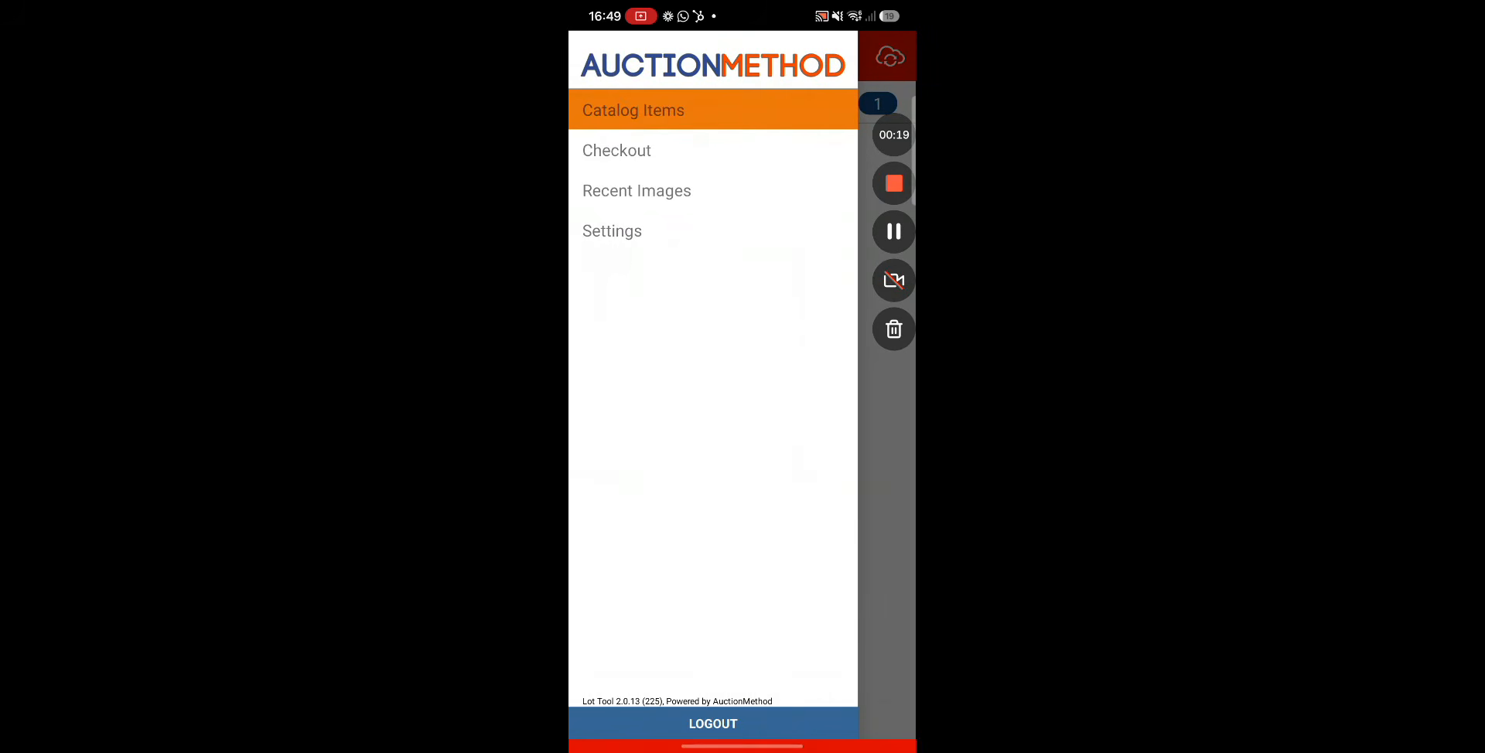
left_click(612, 230)
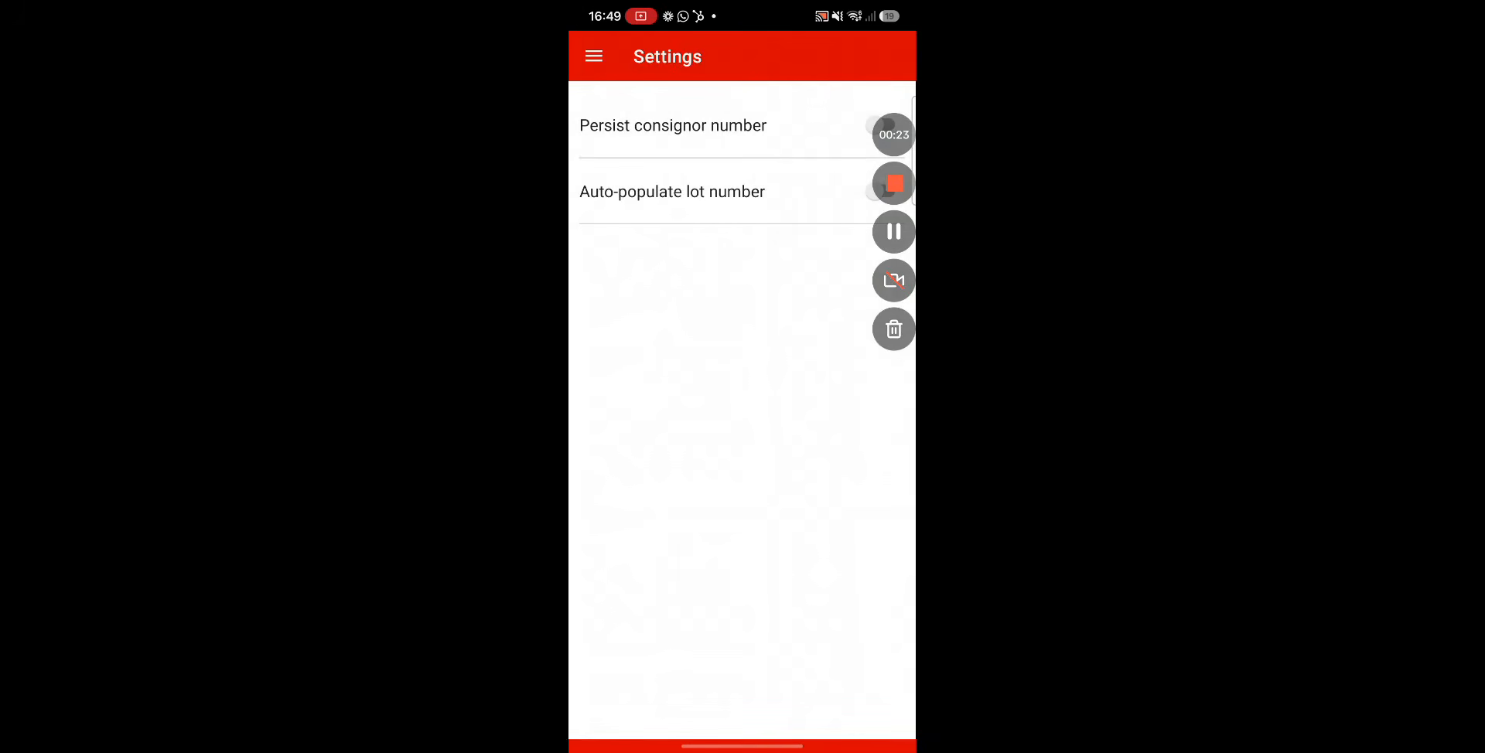
left_click_drag(895, 135, 736, 514)
left_click(881, 125)
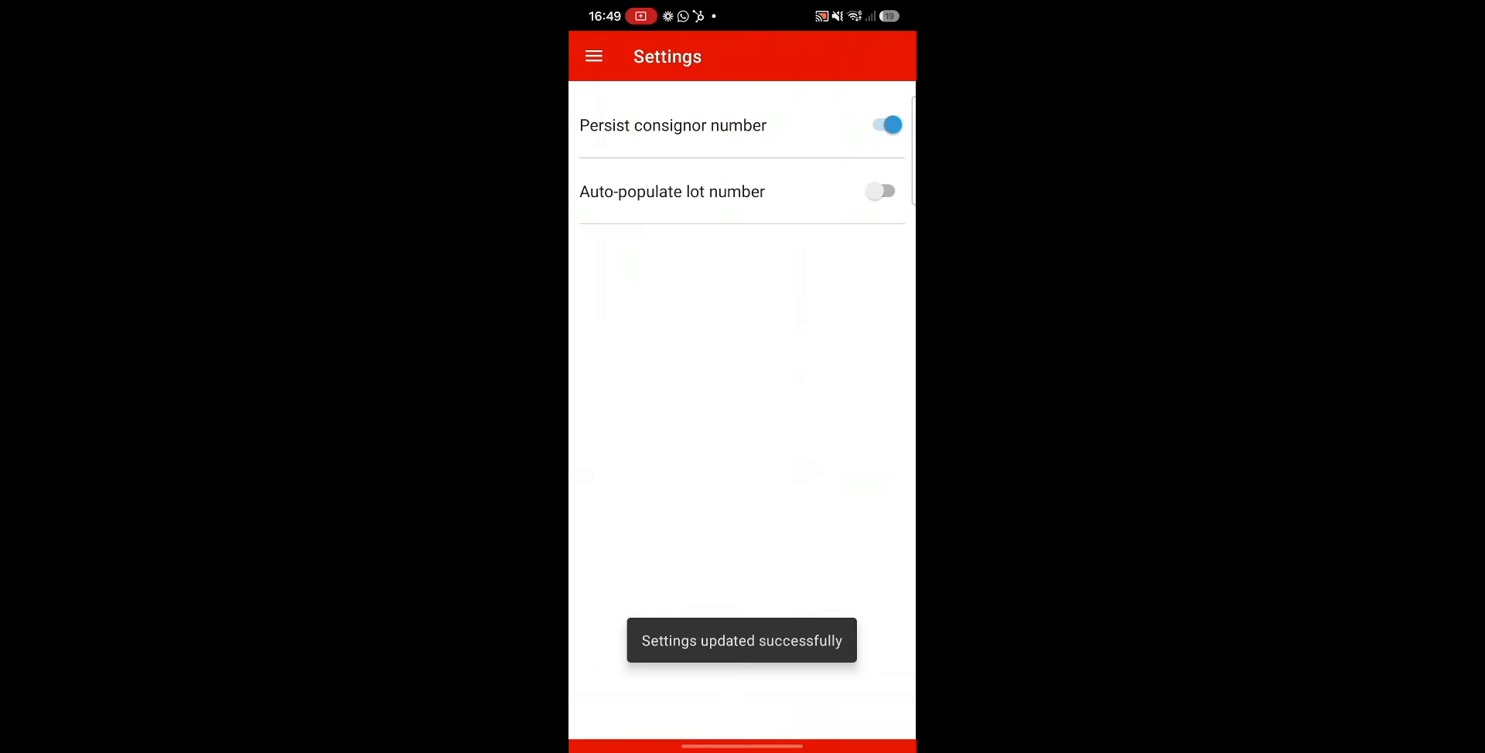
Open lot 0011 in the Consignor Demo catalog items to review its details, and return to the lot list.
left_click(594, 57)
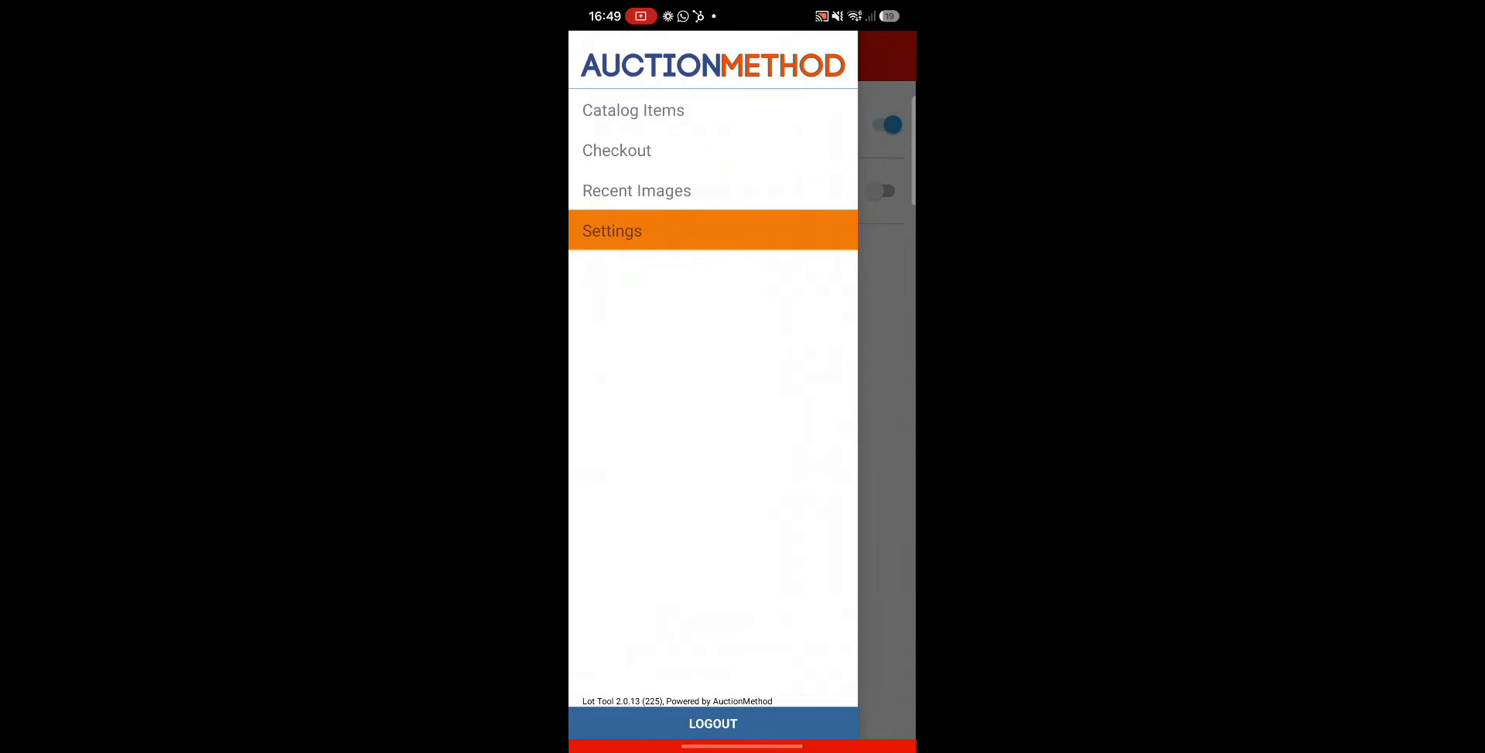
left_click(633, 111)
left_click(647, 103)
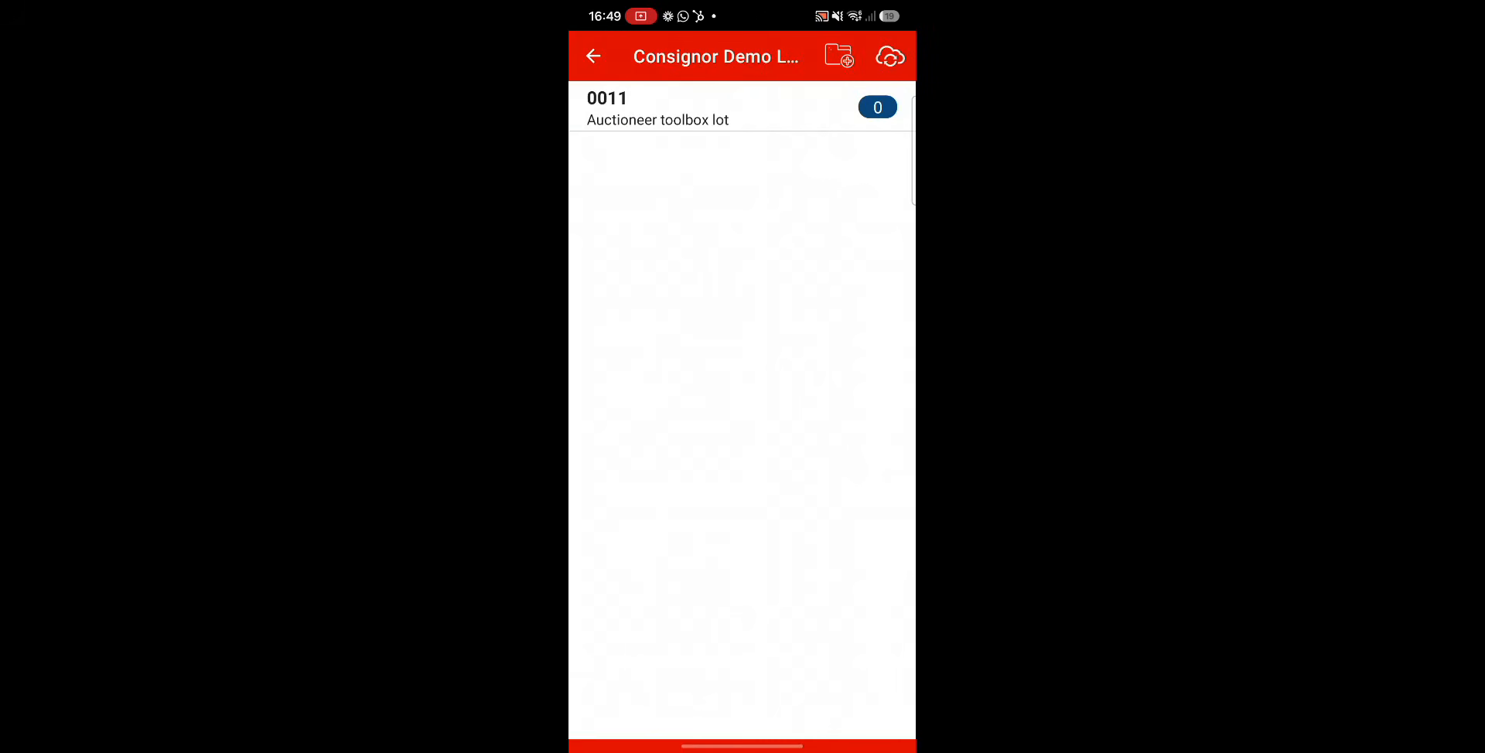
left_click(658, 108)
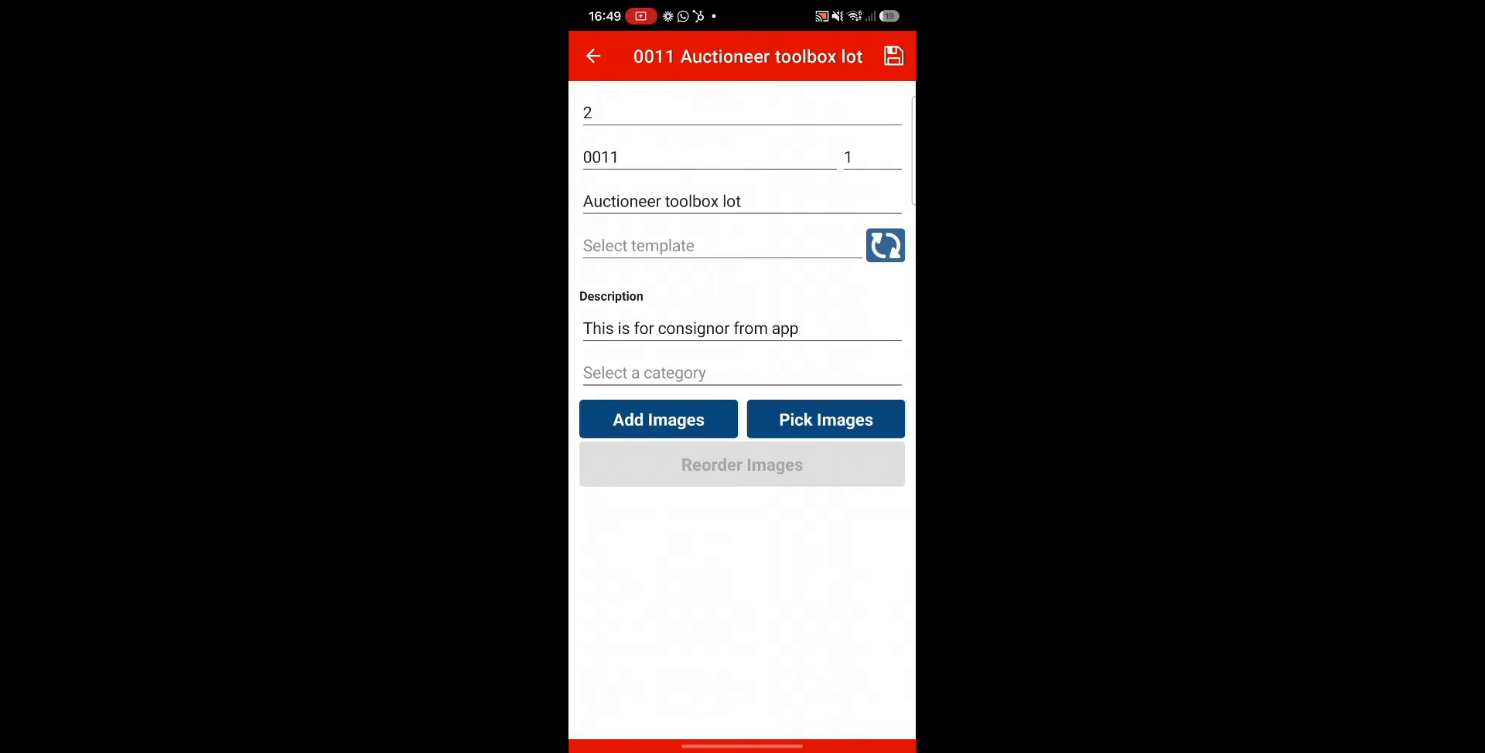
left_click(593, 56)
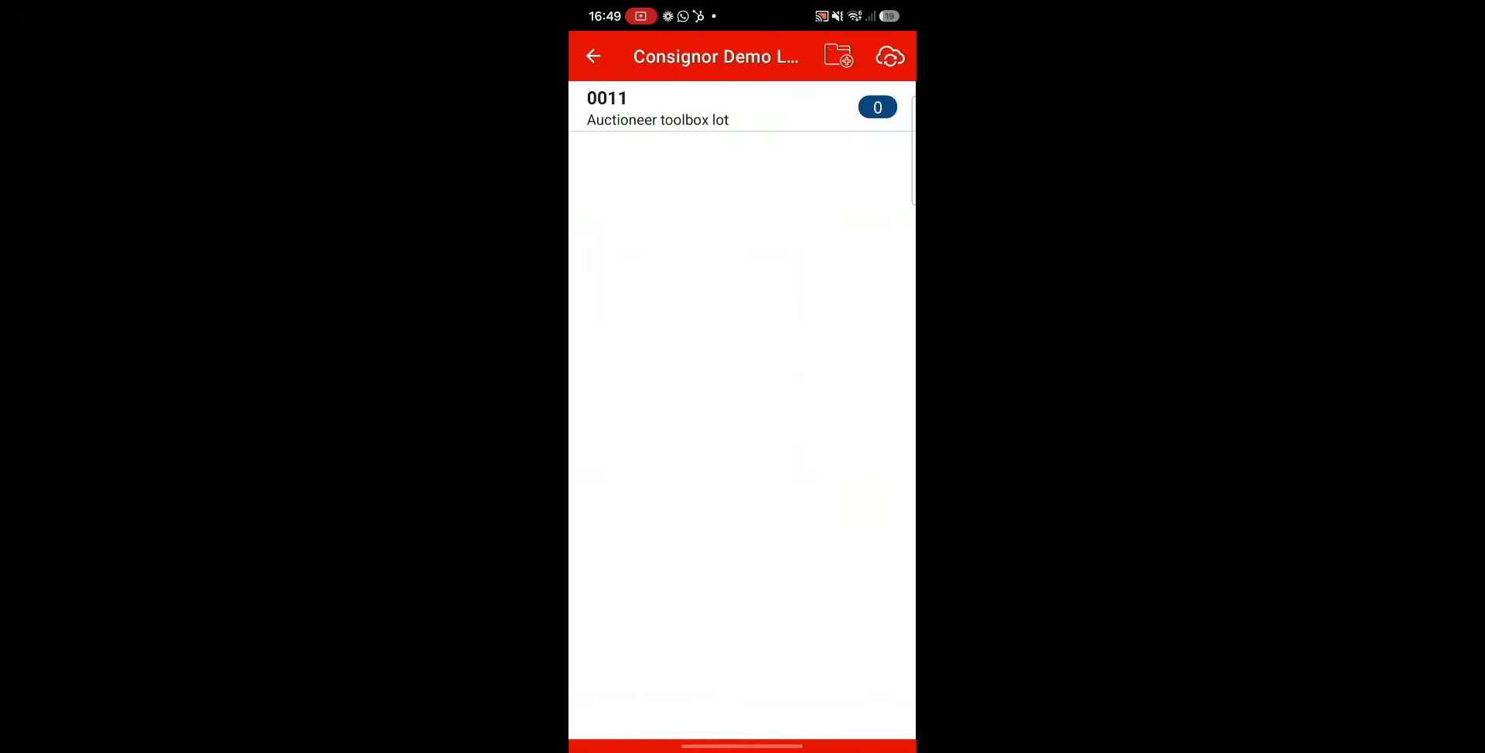
Start a new lot and check the prefilled consignor ID and the lot number field without saving.
left_click(839, 56)
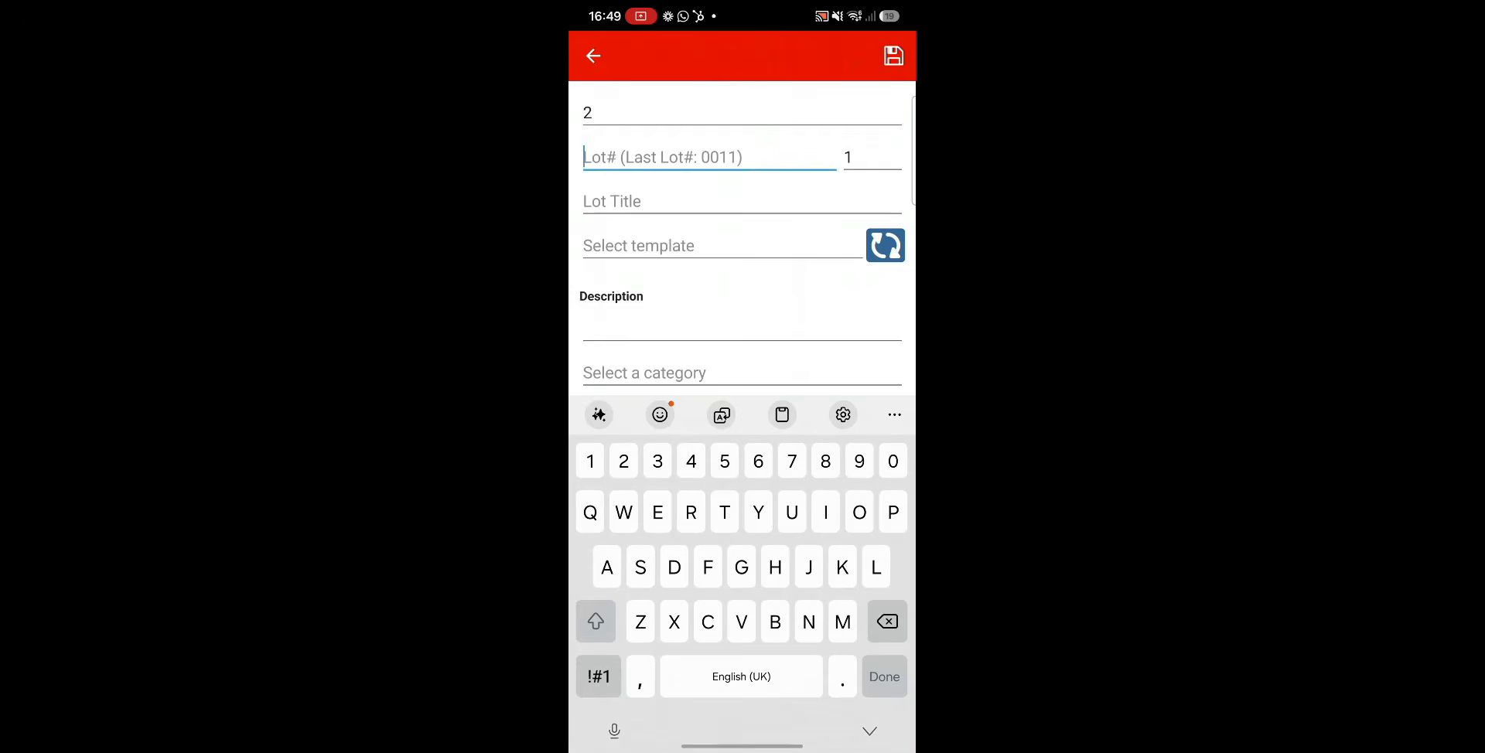
left_click(594, 113)
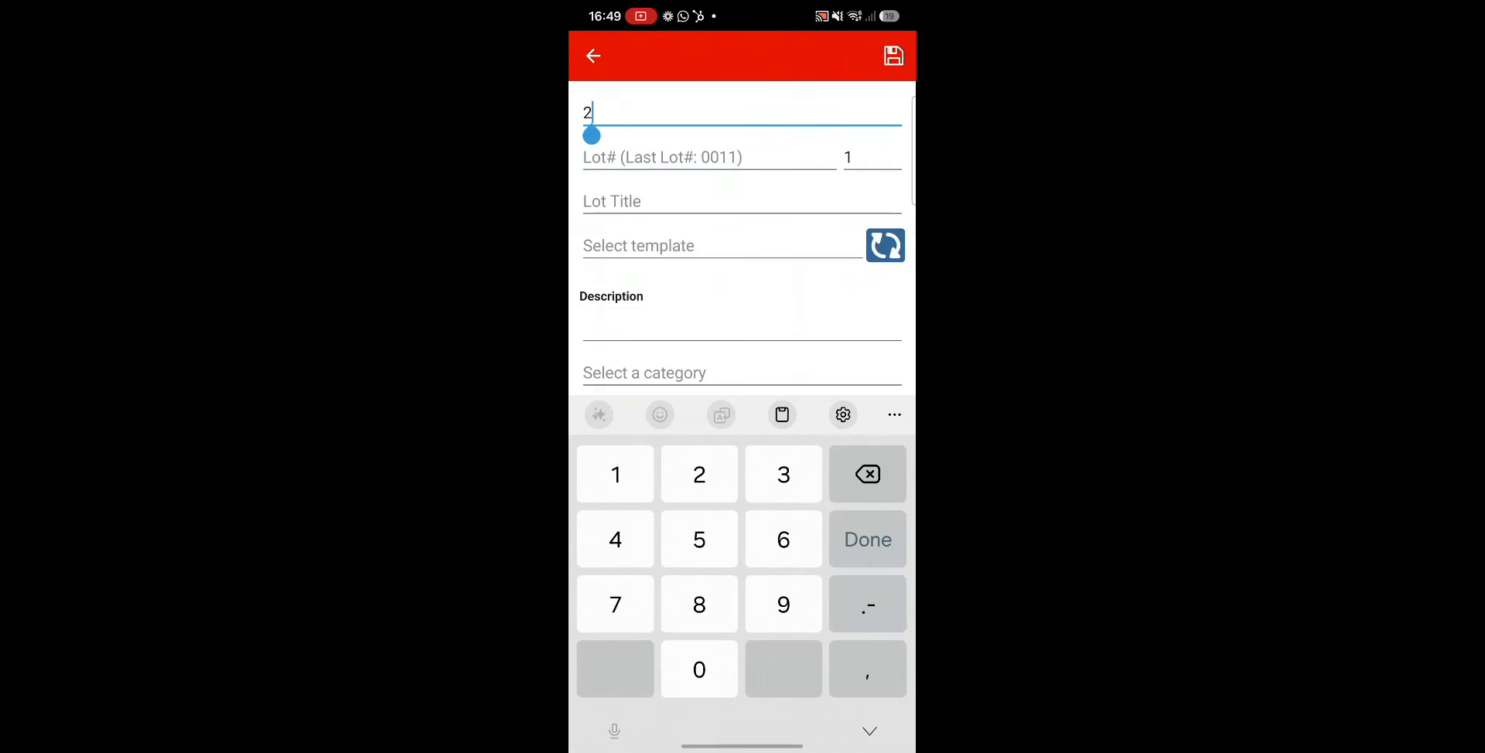
left_click(663, 157)
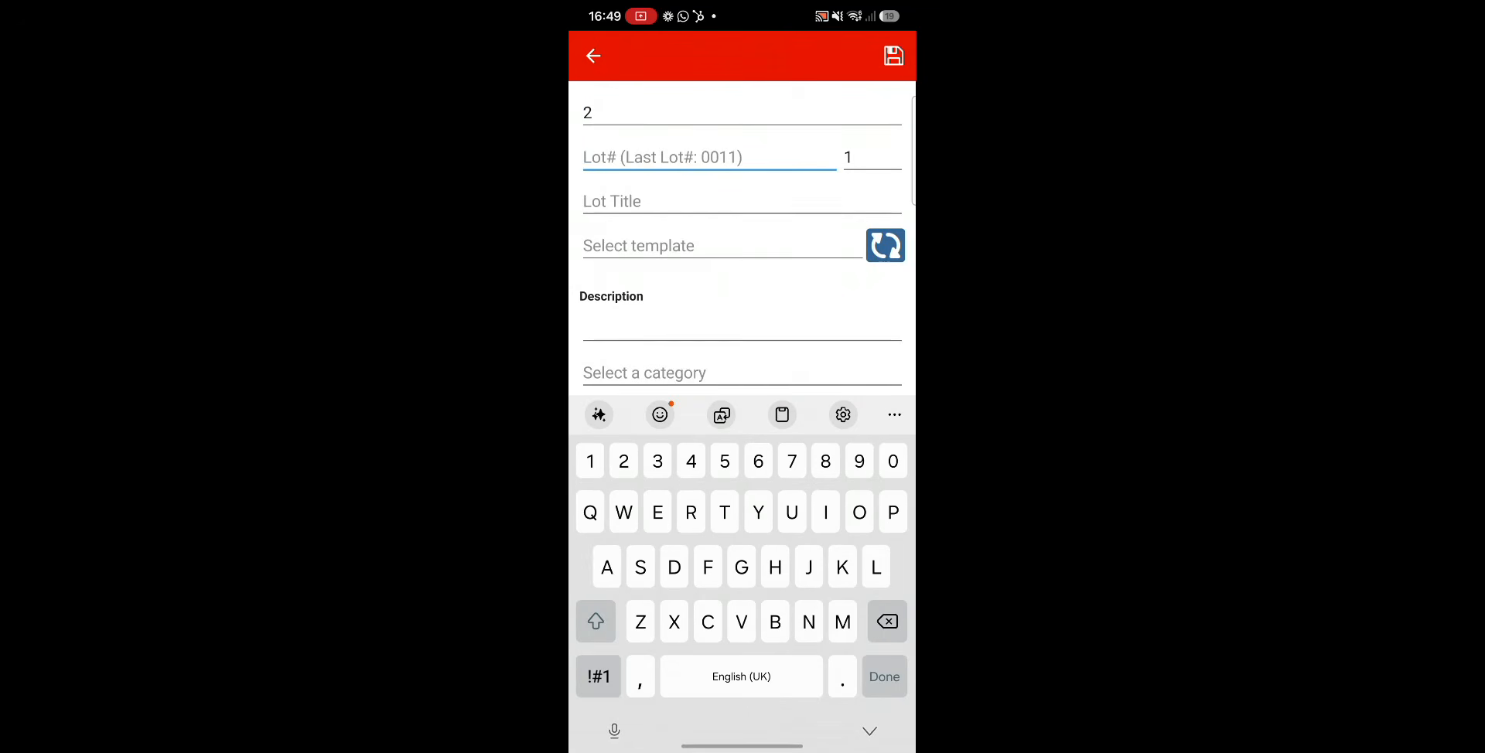
scroll(743, 247, "down", 2)
scroll(743, 248, "up", 2)
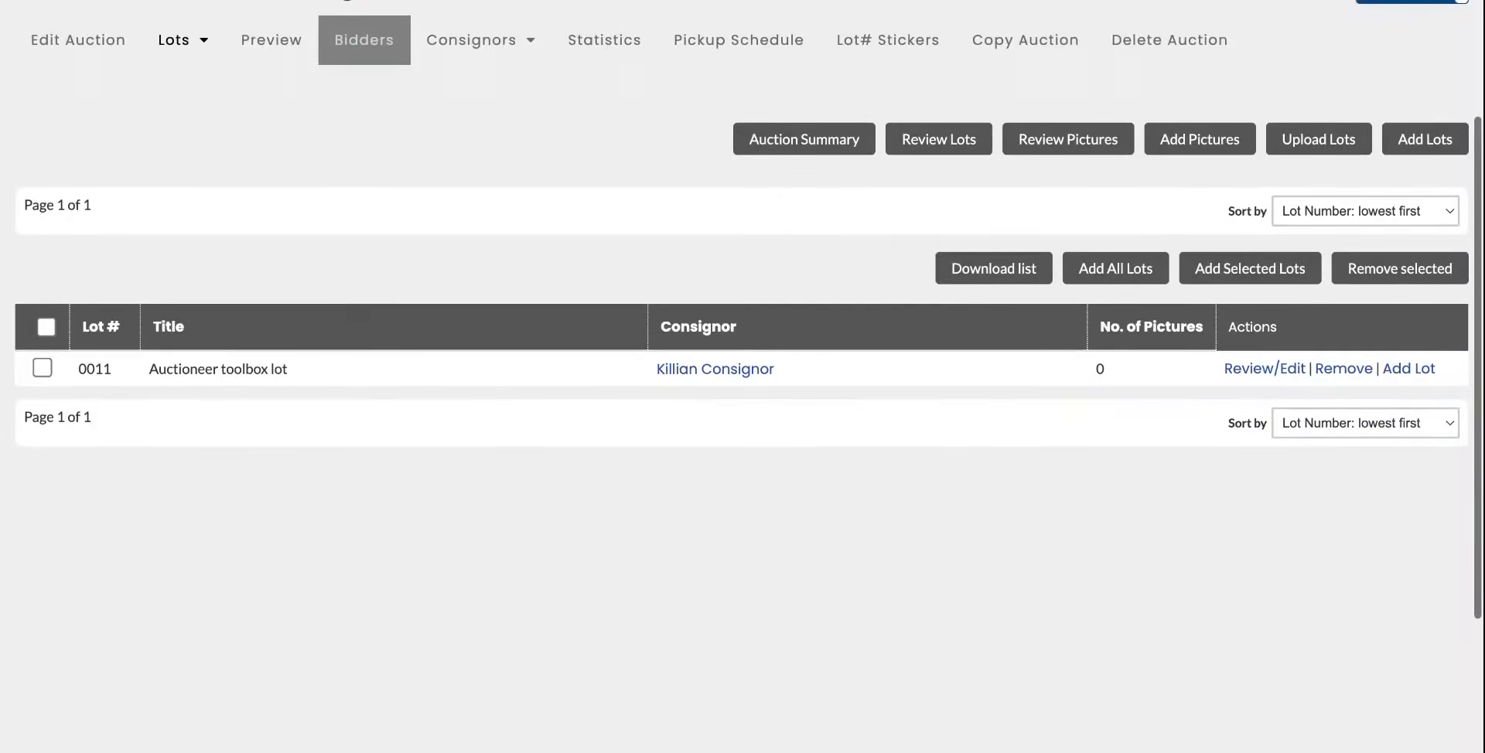
On the web admin's Review Lots page for Consignor Demo, add all lots to the auction and dismiss the confirmation.
scroll(500, 448, "up", 2)
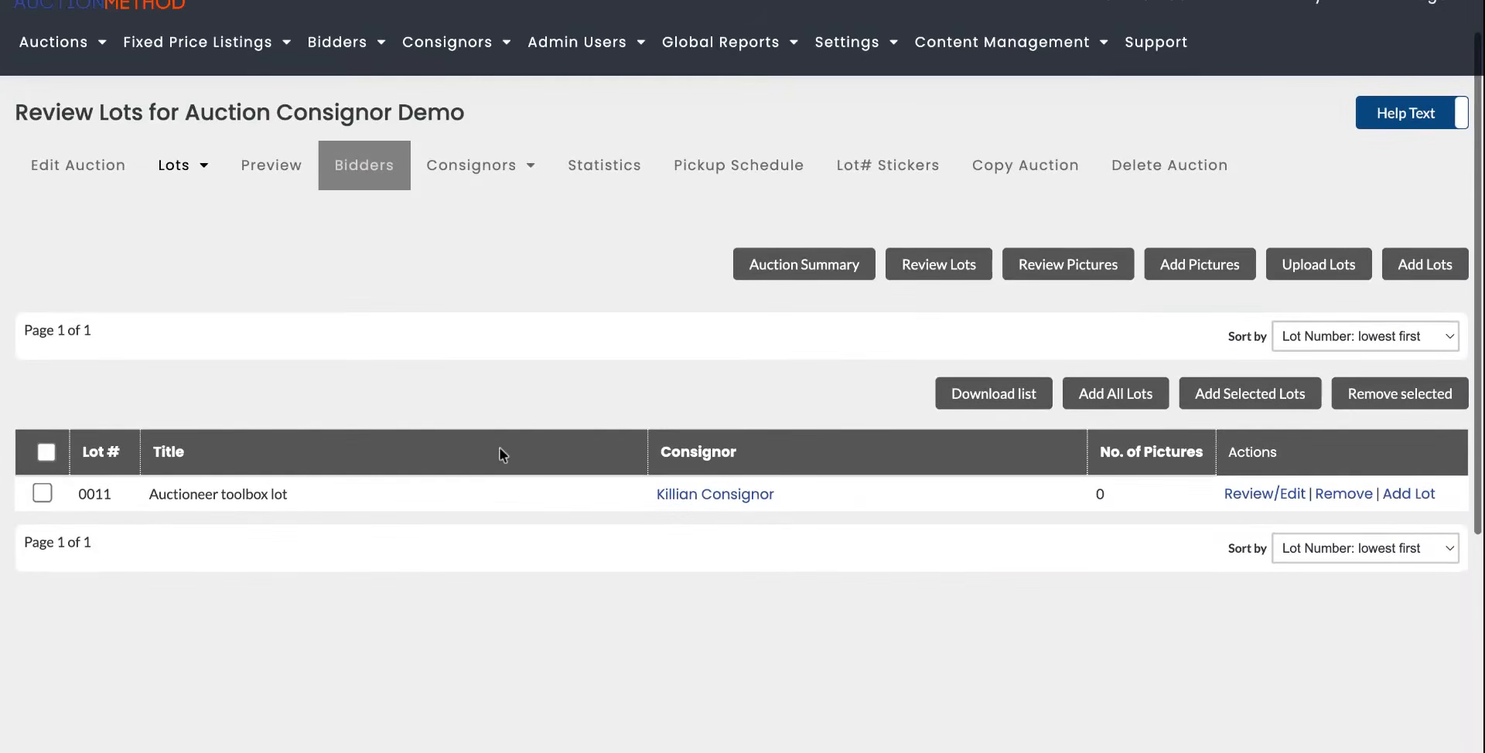
mouse_move(480, 166)
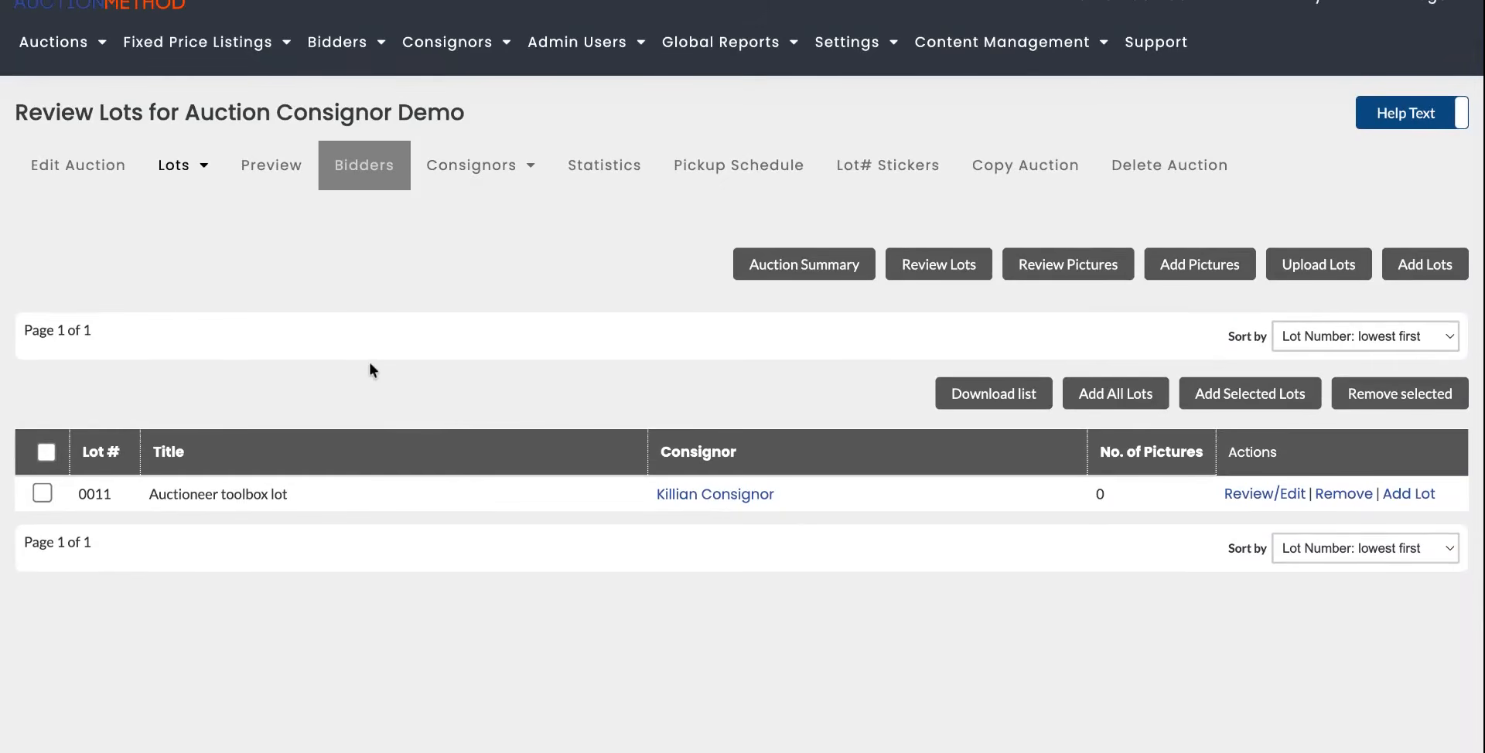
scroll(217, 327, "up", 1)
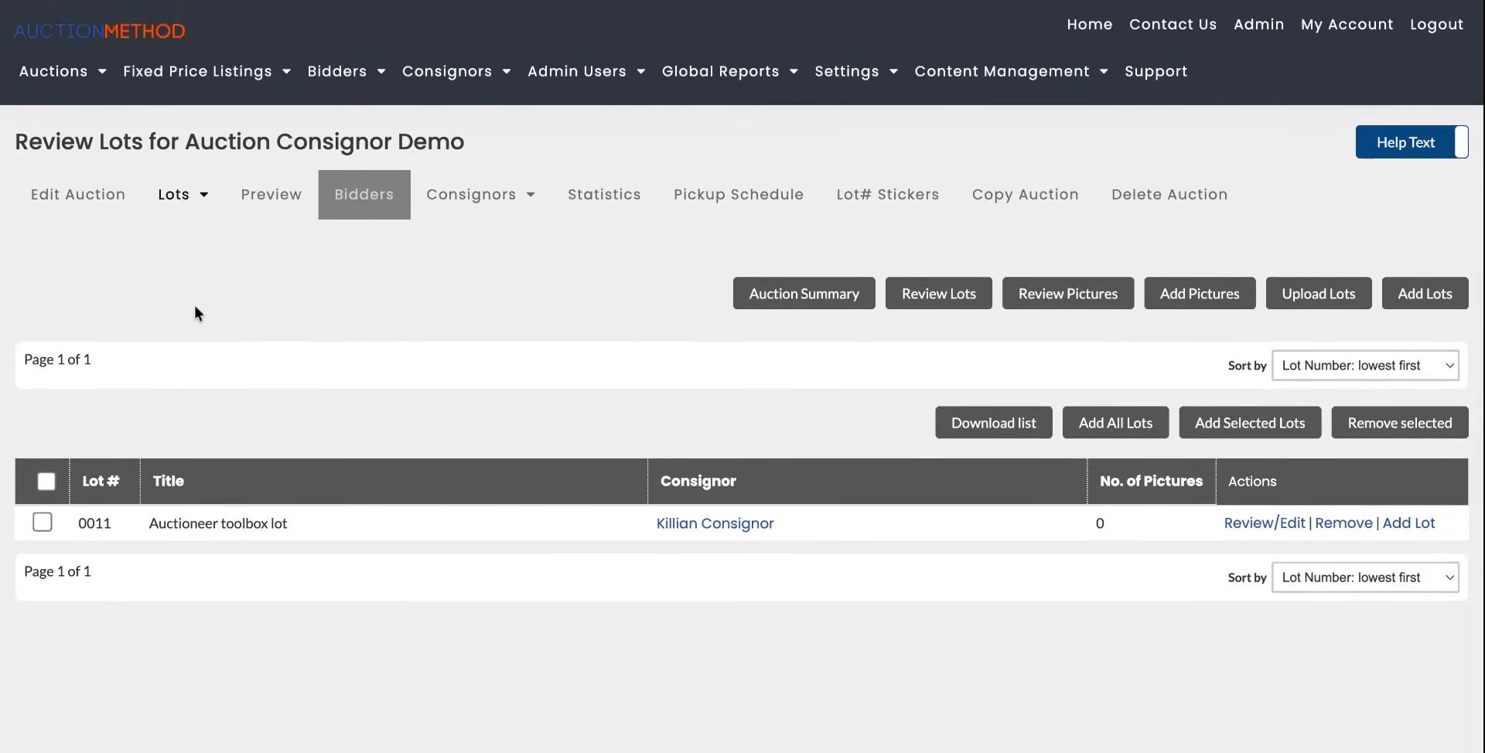
scroll(195, 312, "down", 1)
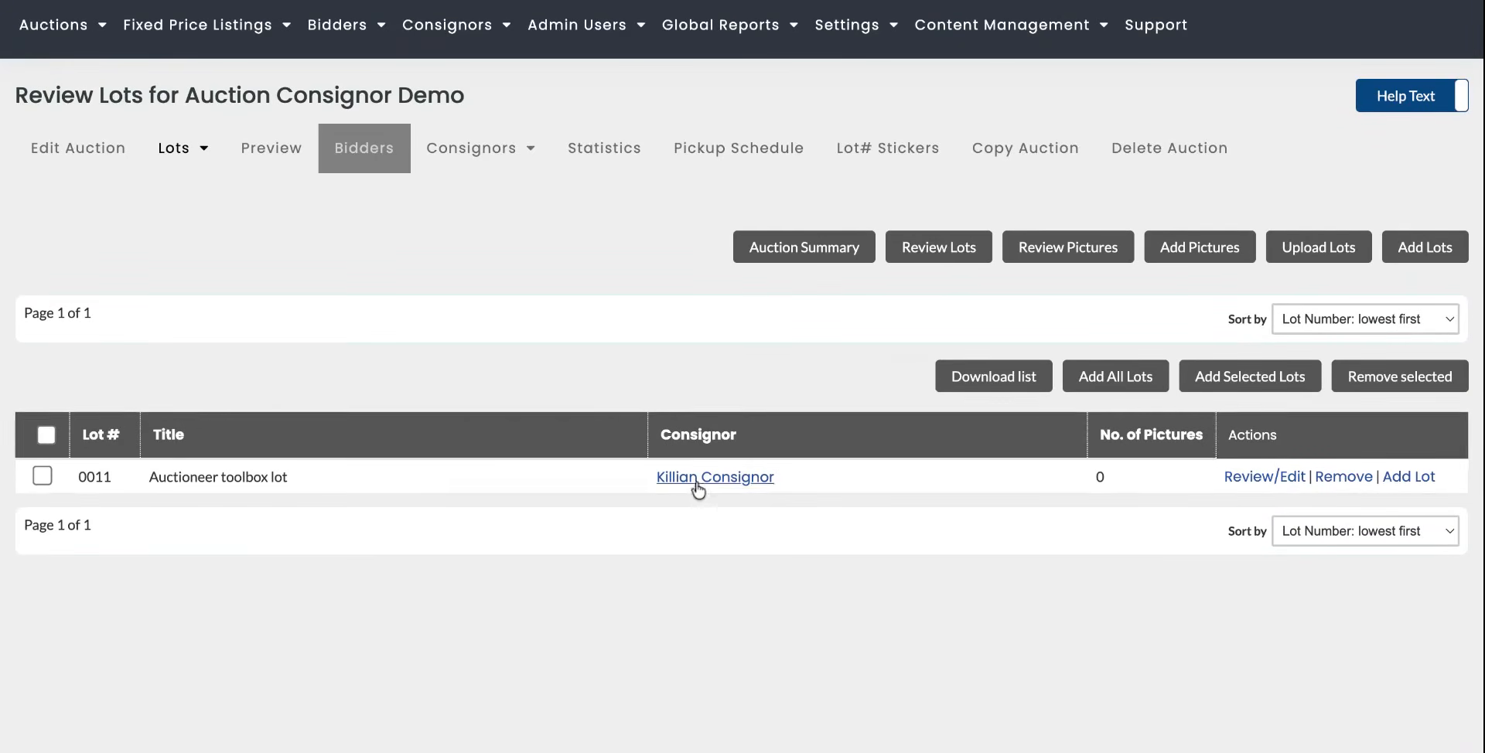
scroll(697, 489, "down", 1)
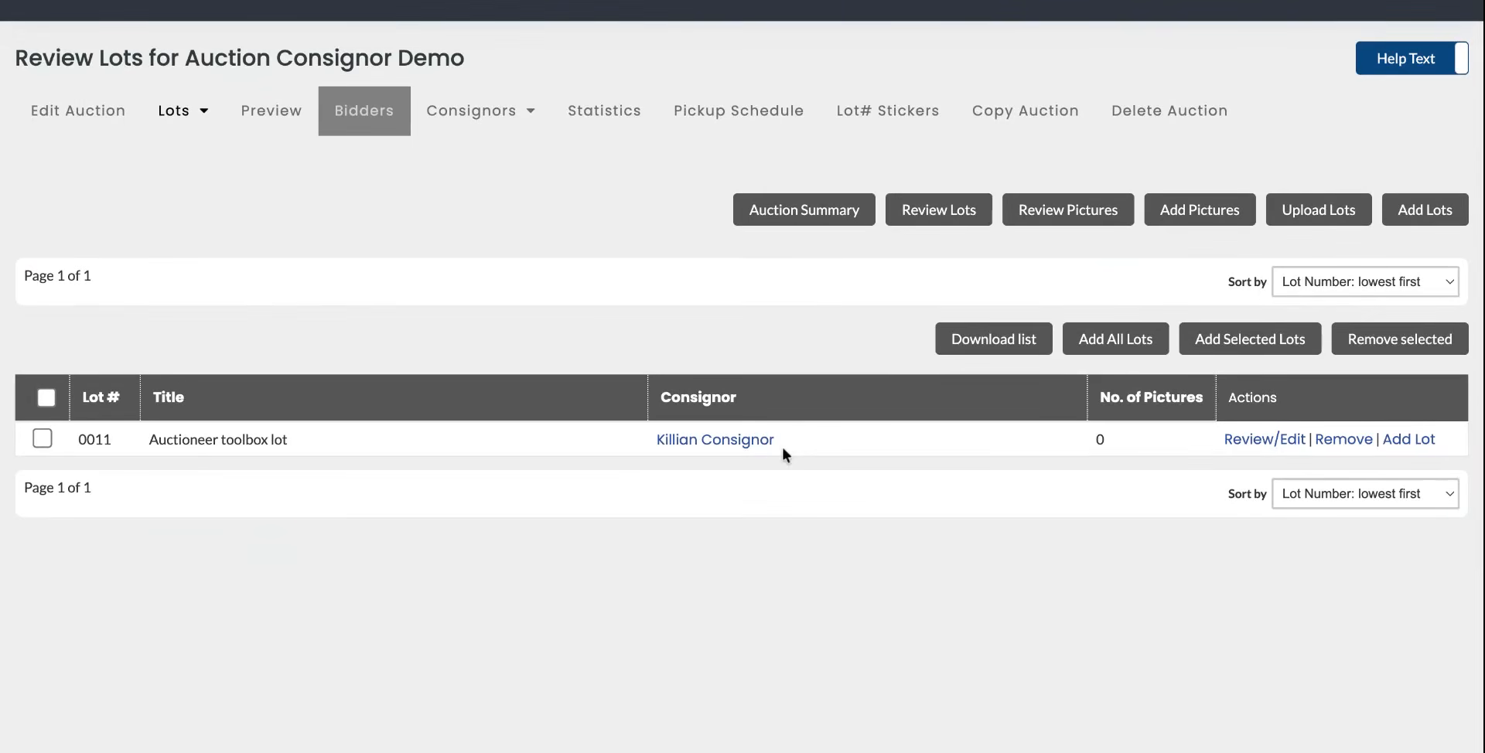
left_click(1092, 348)
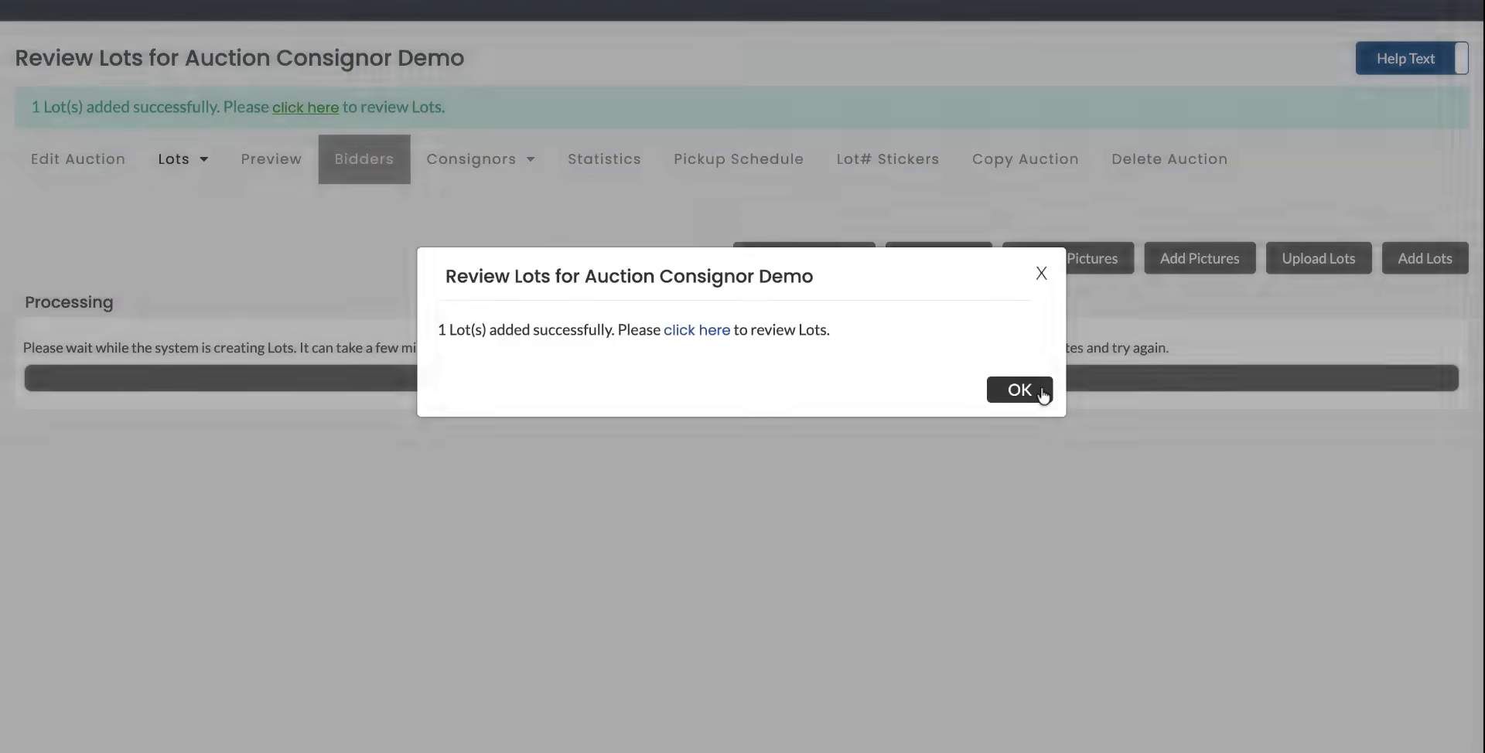
left_click(1041, 392)
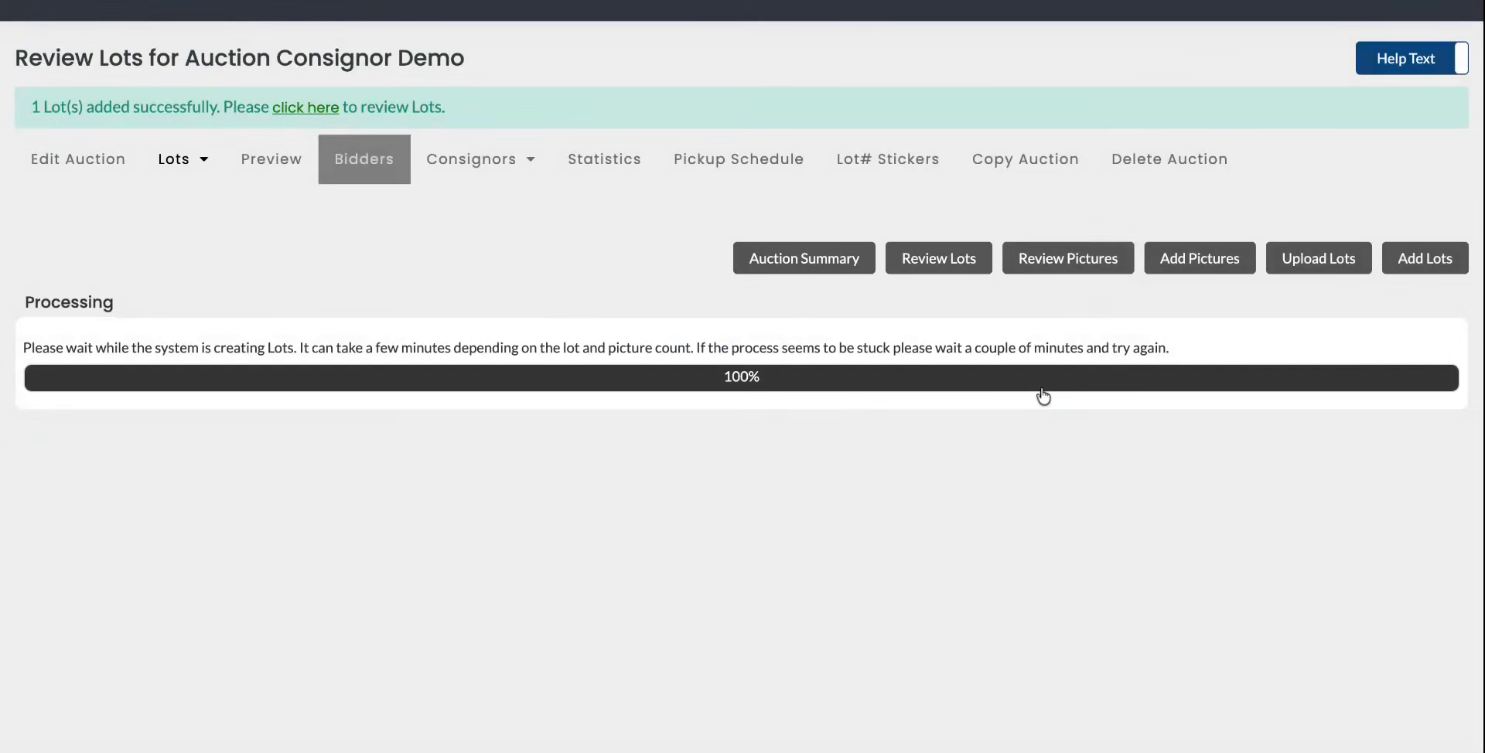